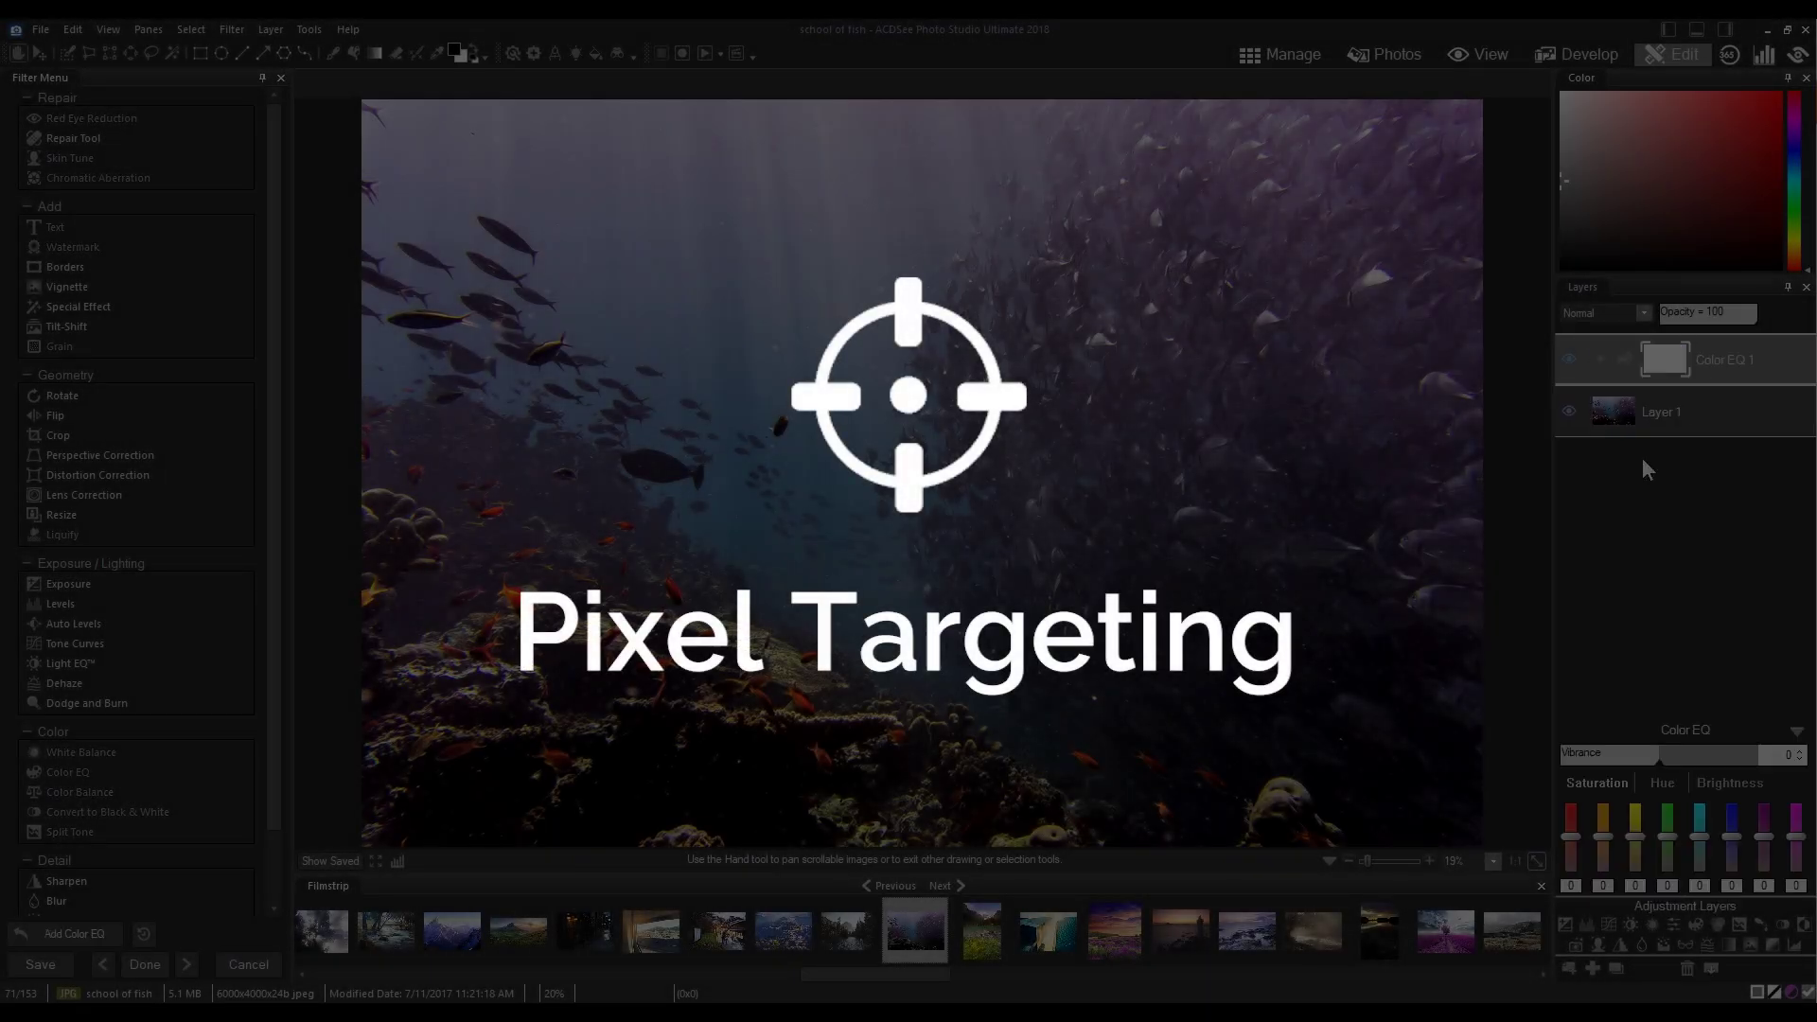
# Step: Use Pixel Targeting on the Color EQ layer's mask to set red through purple to 0, keep magenta at 100, and apply it
pyautogui.rightClick(1698, 396)
pyautogui.click(1650, 679)
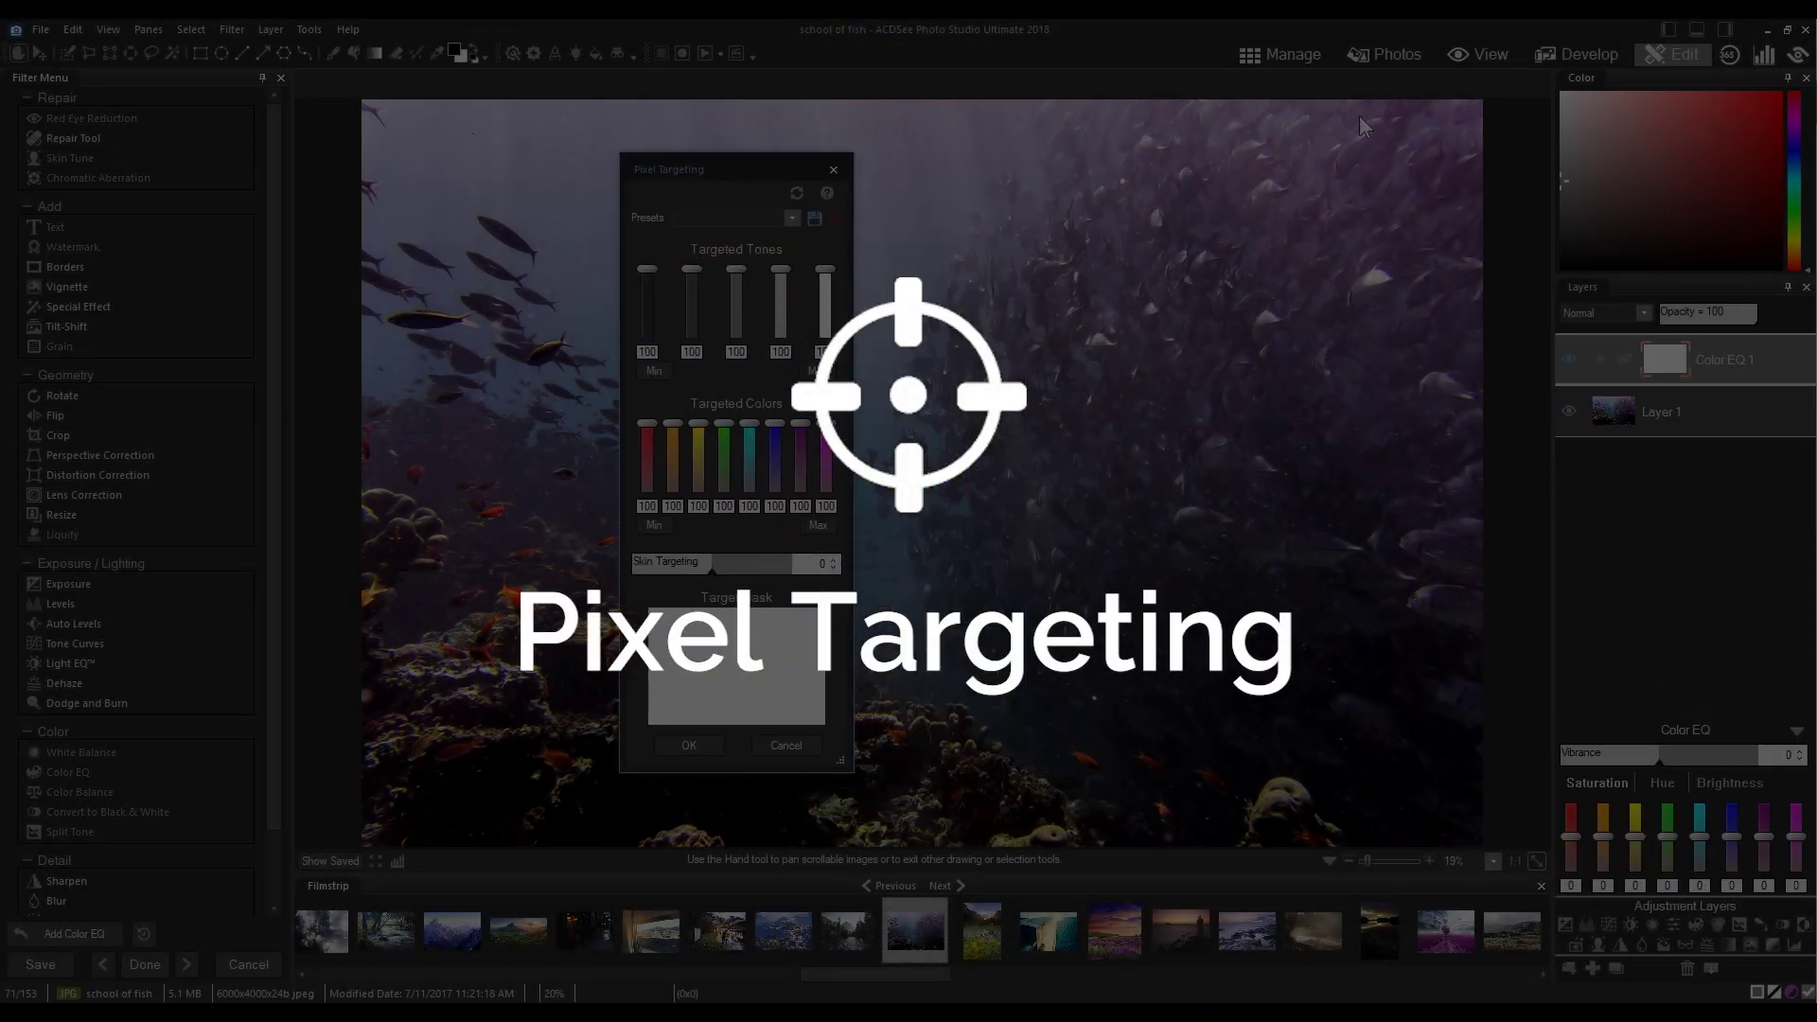
pyautogui.click(1045, 170)
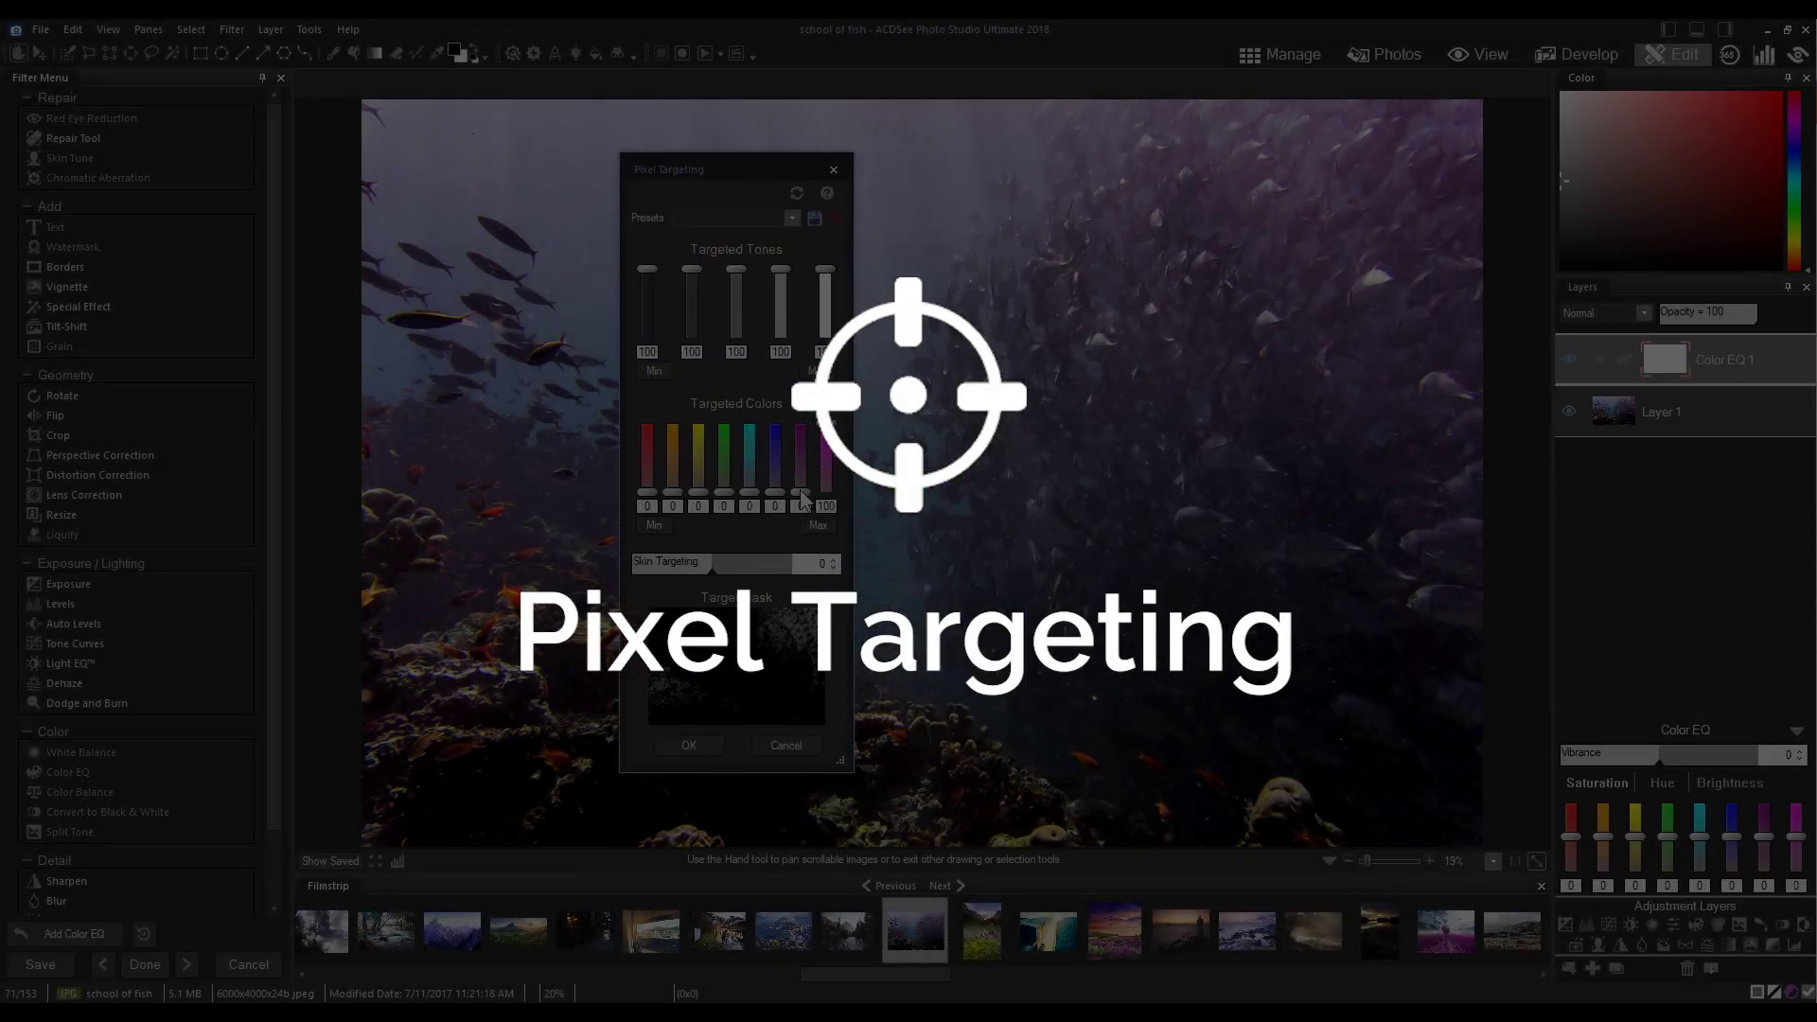
pyautogui.click(705, 748)
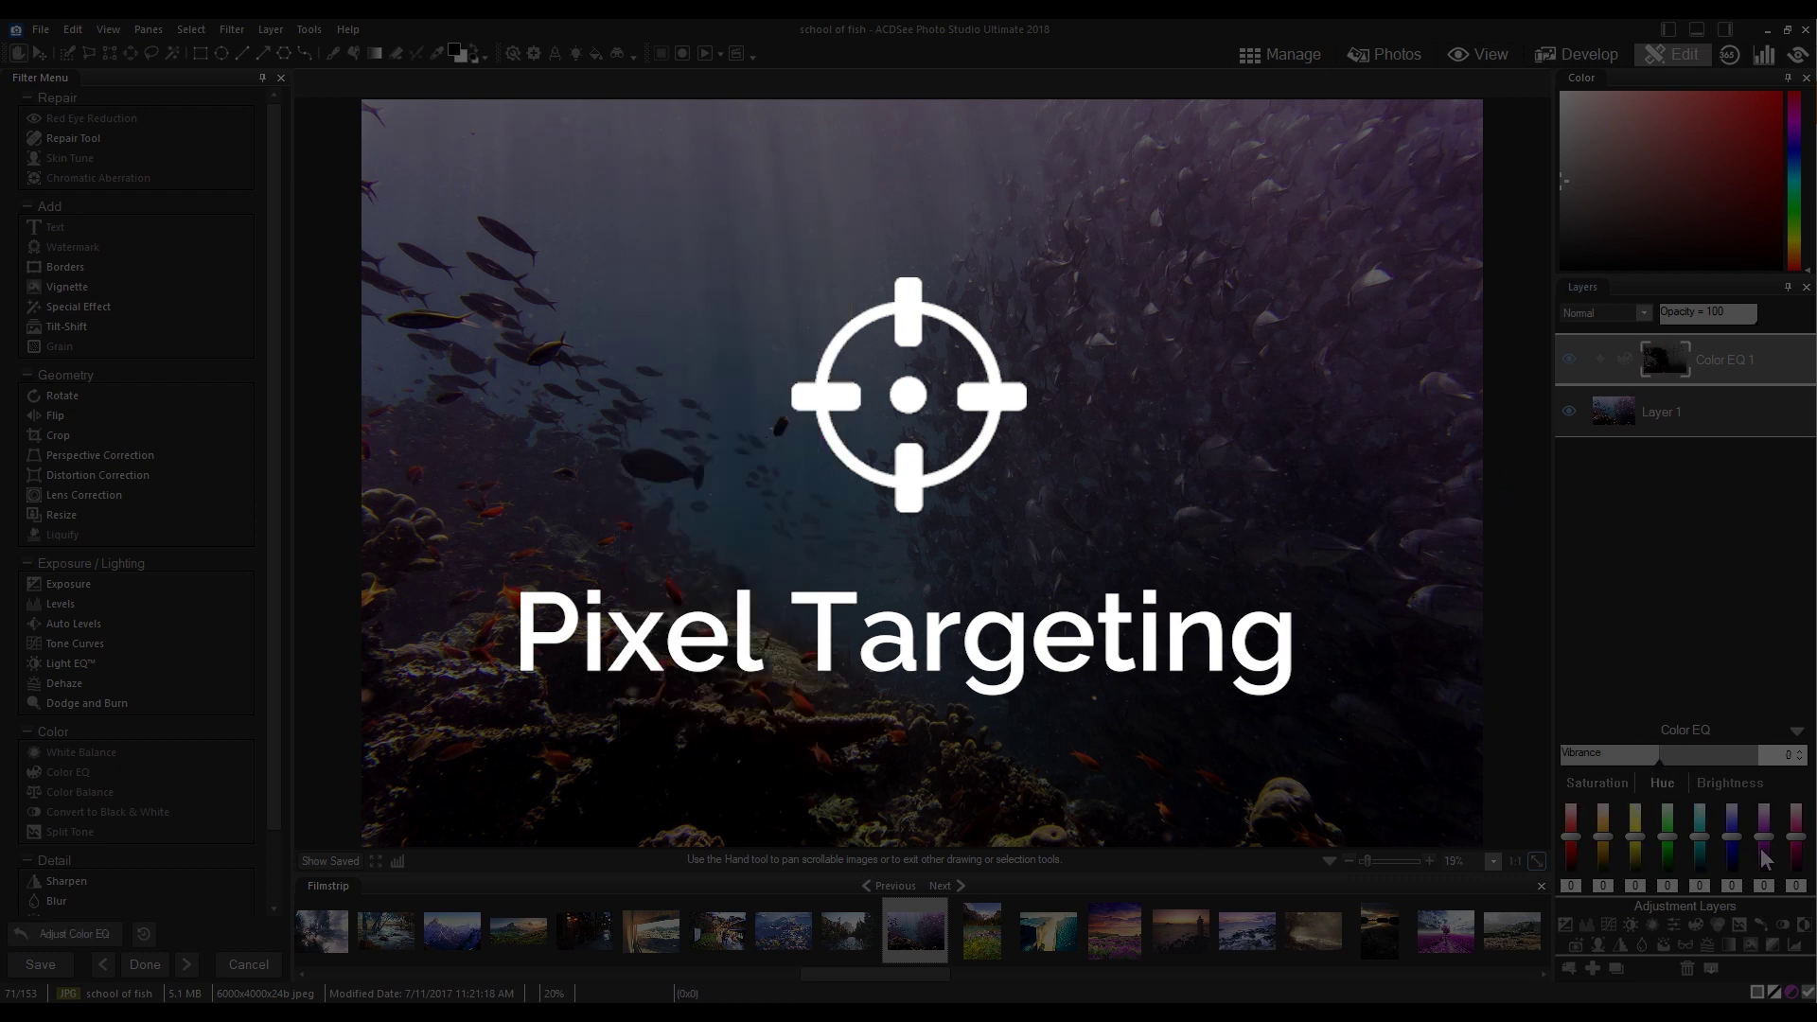
# Step: Shift the Color EQ layer's hues to 47 for blue and 100 for purple and magenta
pyautogui.moveTo(1763, 836)
pyautogui.mouseDown()
pyautogui.moveTo(1763, 803)
pyautogui.moveTo(1796, 803)
pyautogui.moveTo(1769, 825)
pyautogui.moveTo(1731, 821)
pyautogui.mouseUp()
pyautogui.moveTo(1659, 754); pyautogui.dragTo(1697, 757)
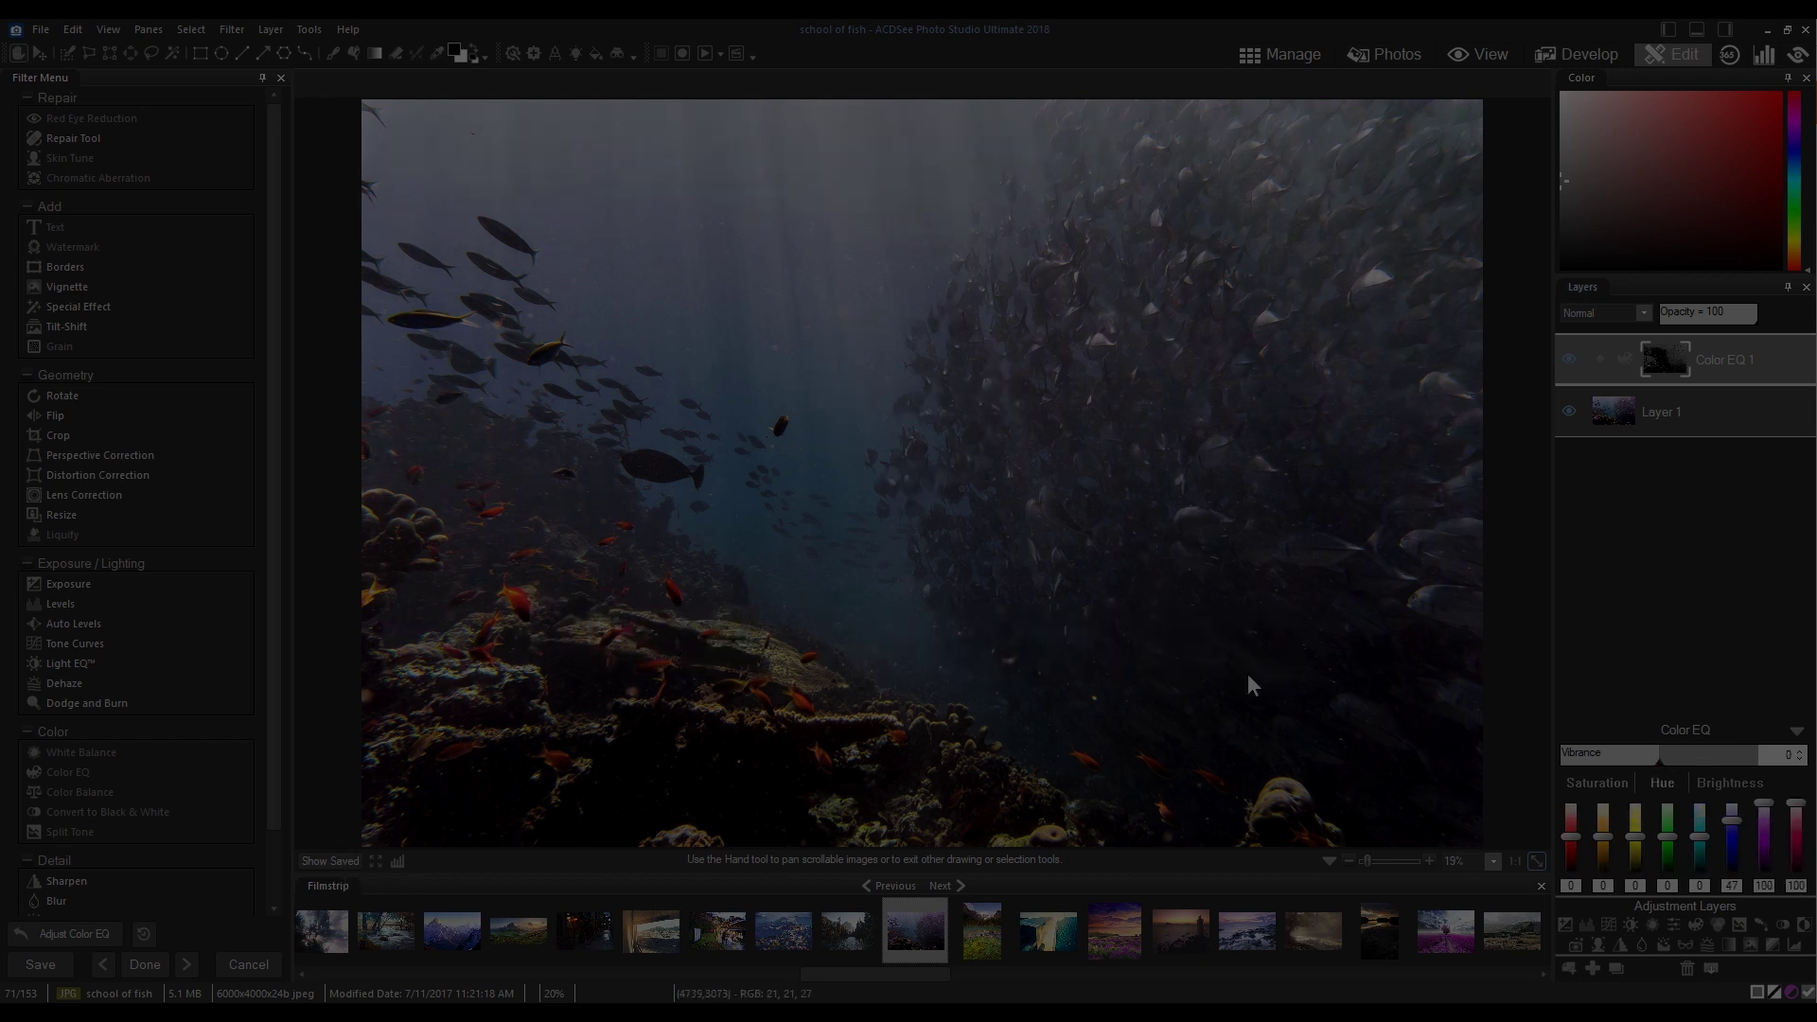
pyautogui.click(1695, 924)
pyautogui.moveTo(1659, 824); pyautogui.dragTo(1681, 832)
pyautogui.click(1661, 771)
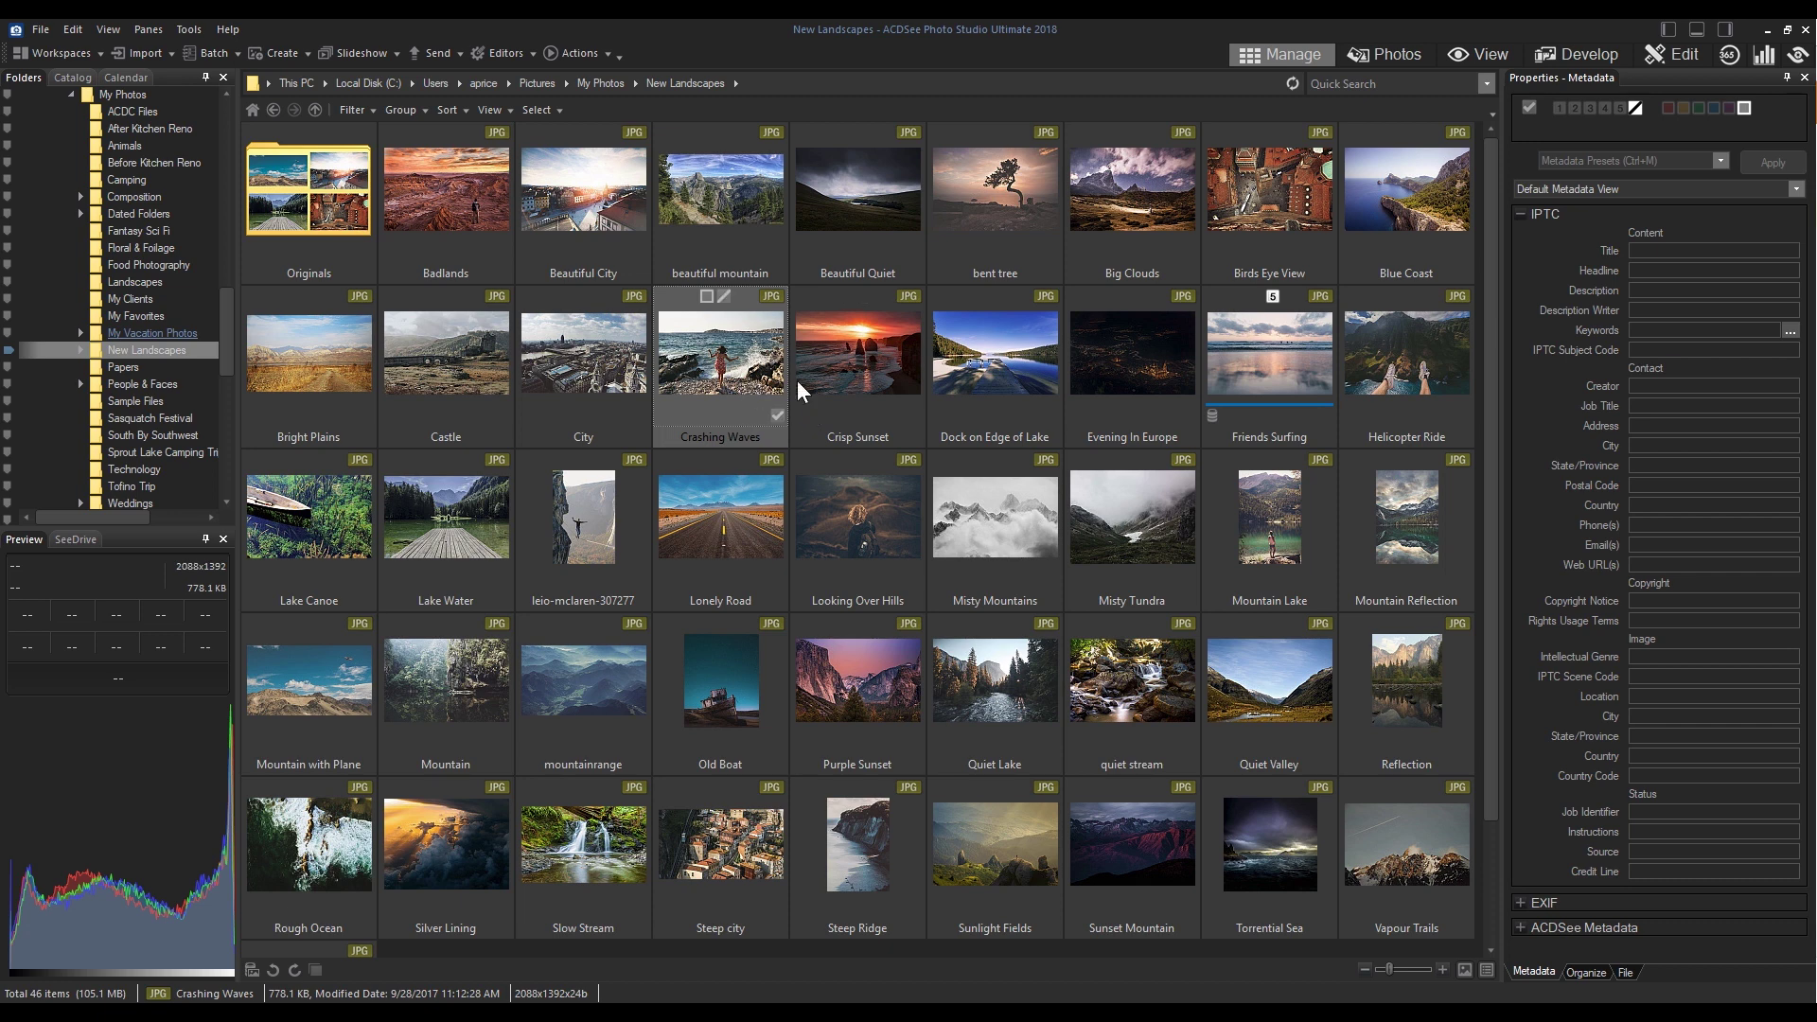
# Step: Open the Crashing Waves photo in Edit mode and add a Vibrance adjustment layer
pyautogui.click(1675, 55)
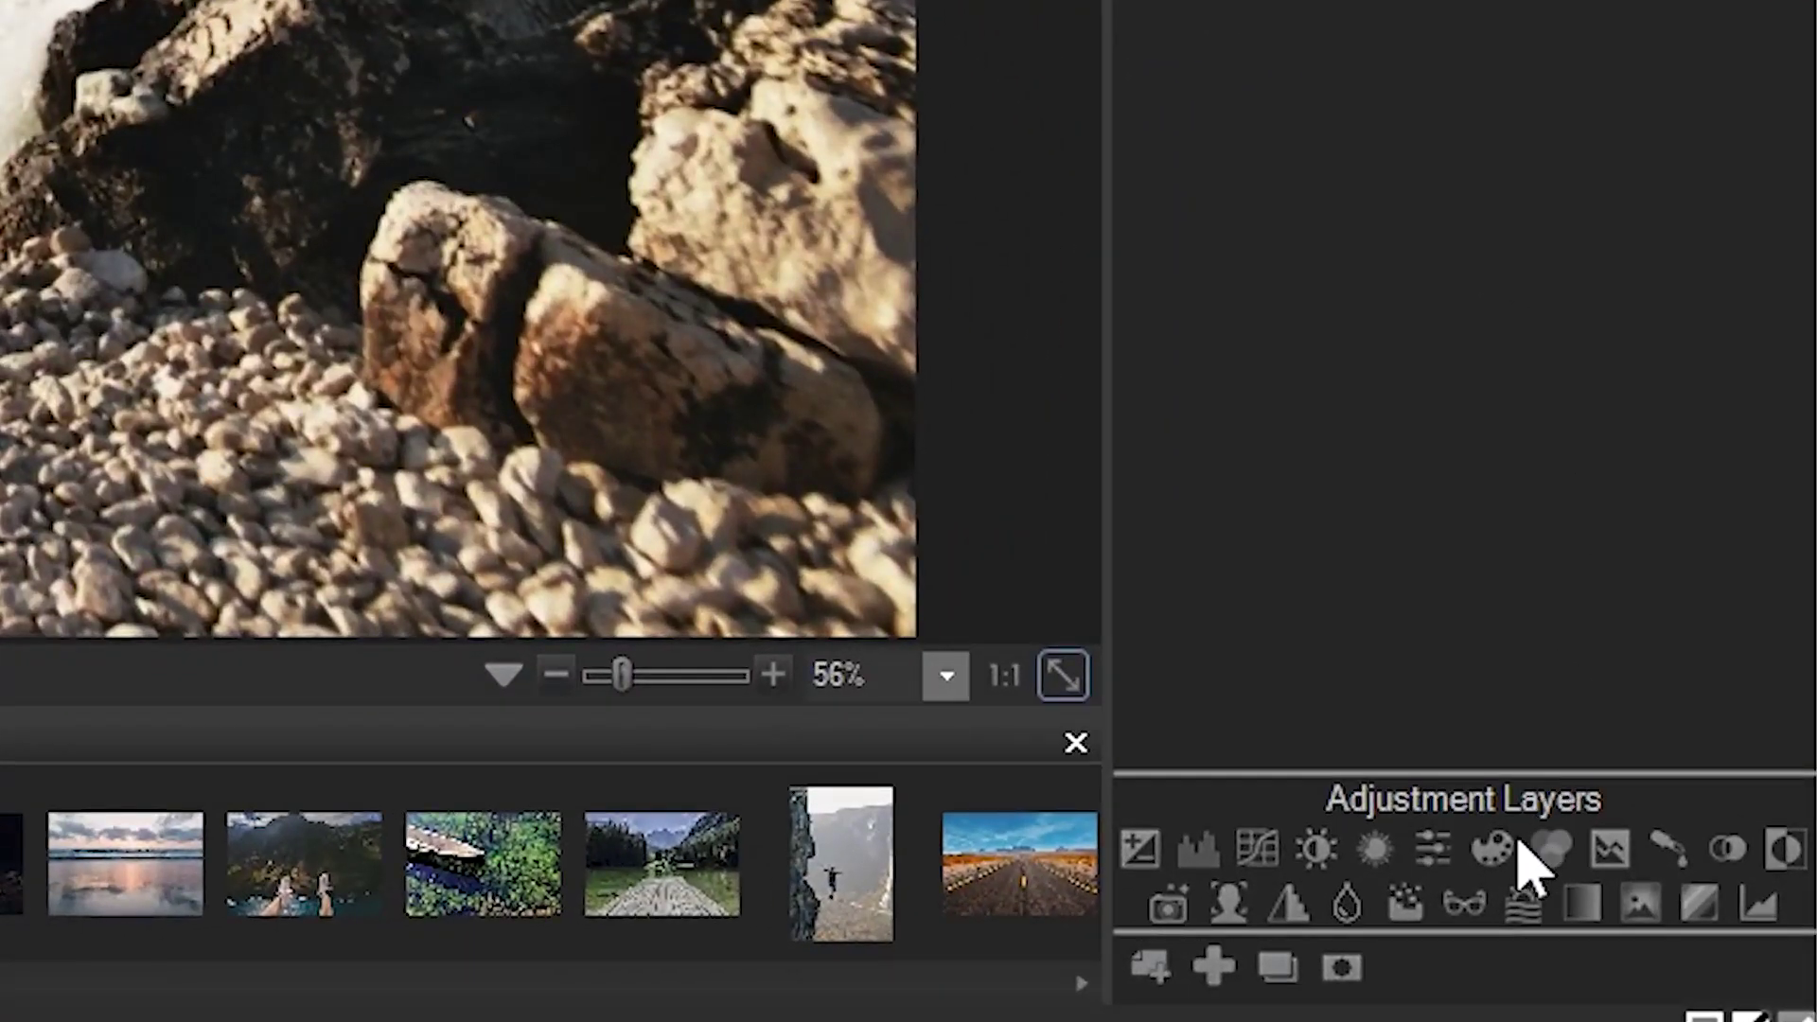
pyautogui.click(1438, 851)
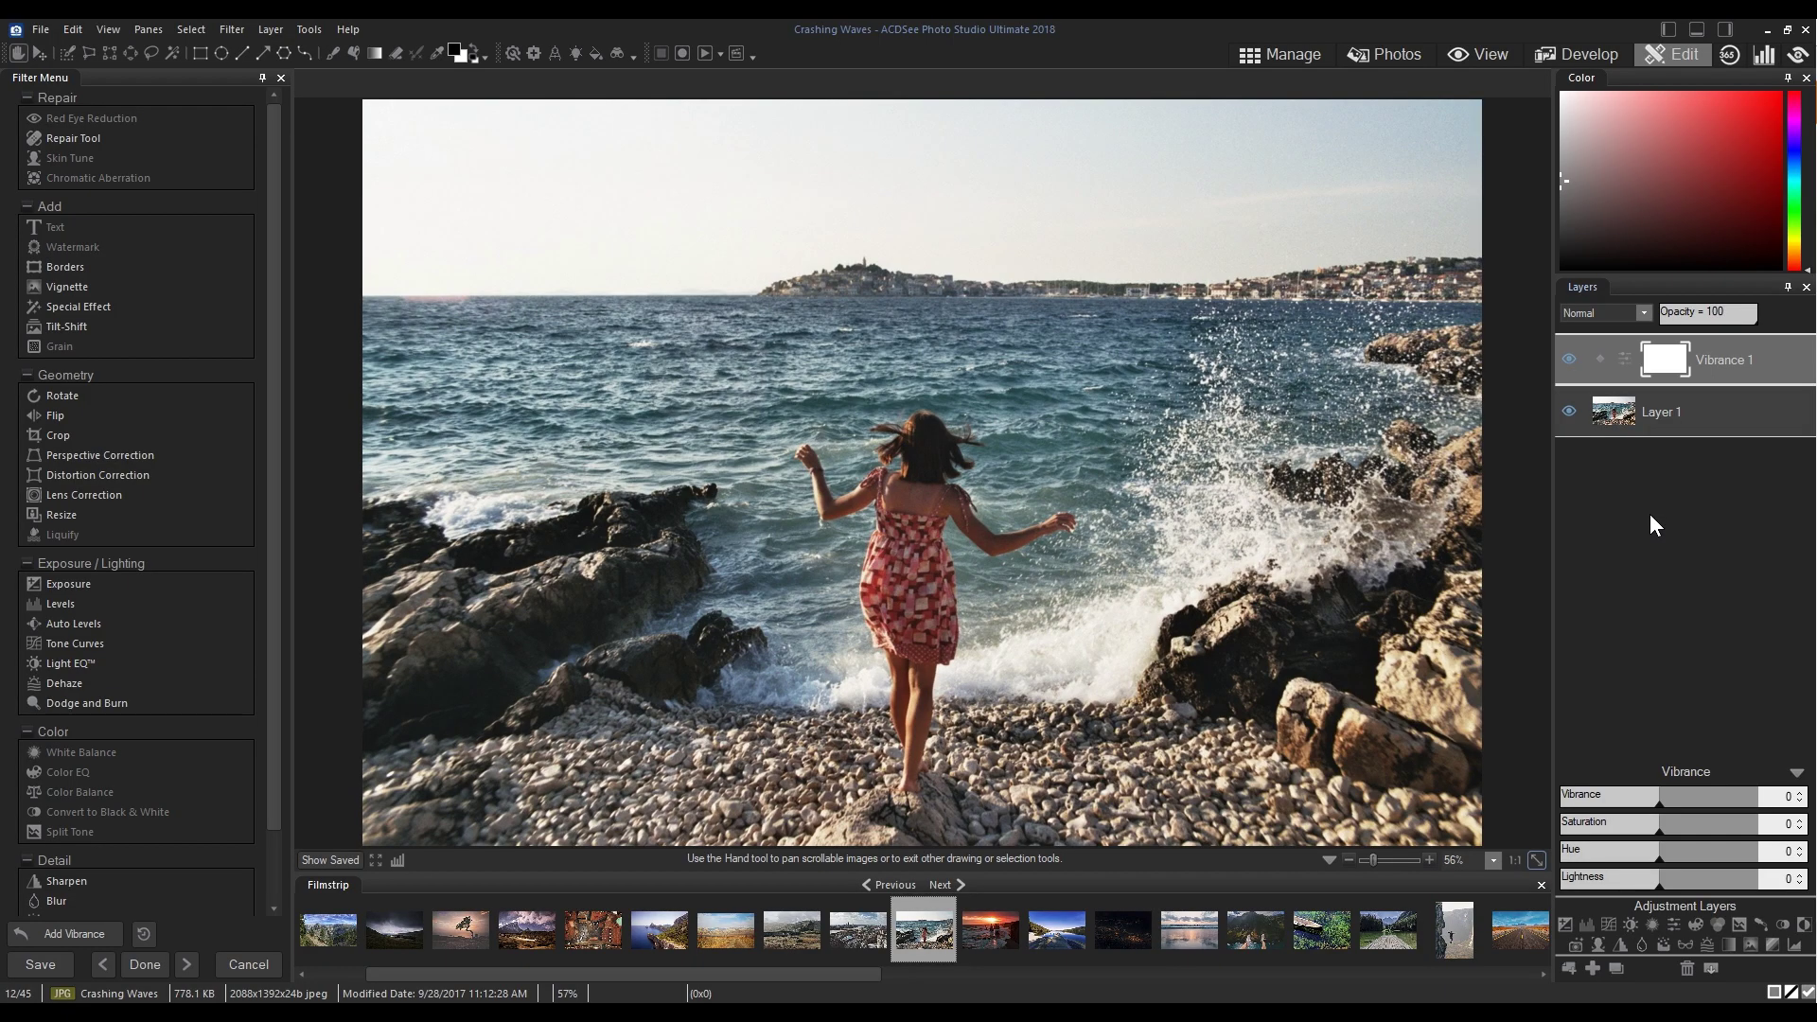
# Step: Open Pixel Targeting for the Vibrance layer's mask and move the dialog clear of the woman in the photo
pyautogui.rightClick(1712, 361)
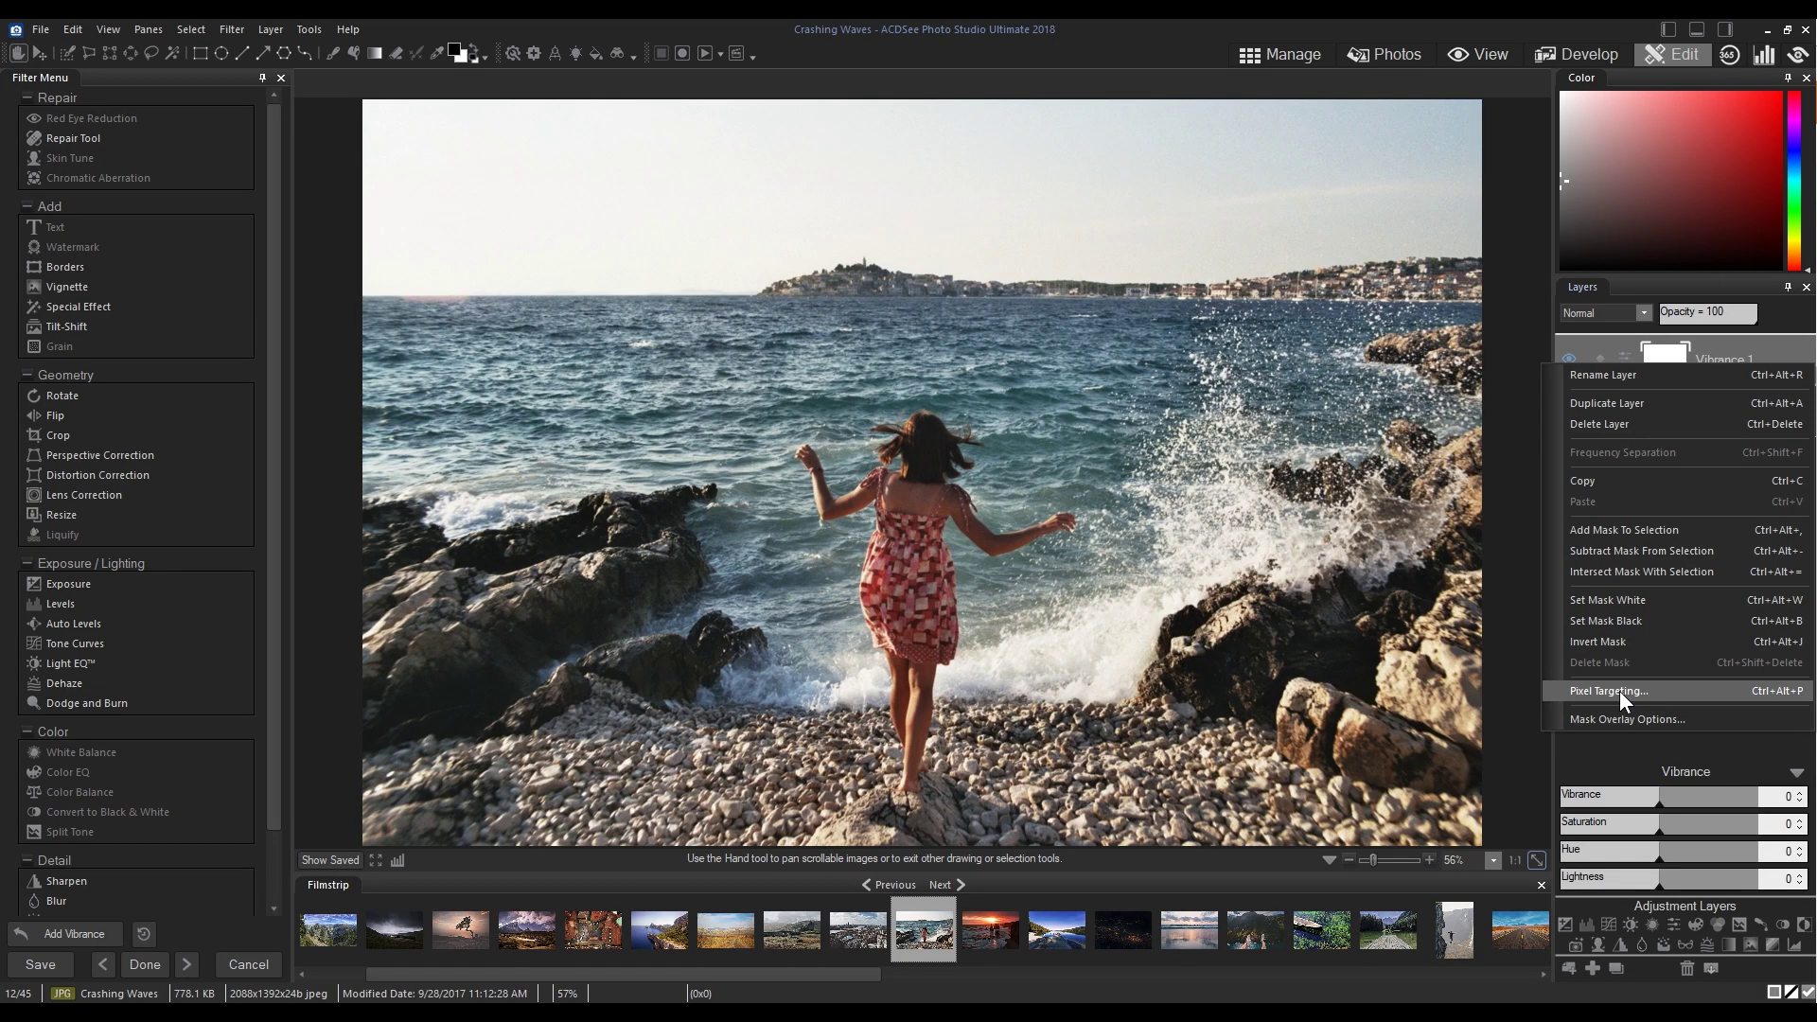
pyautogui.click(815, 897)
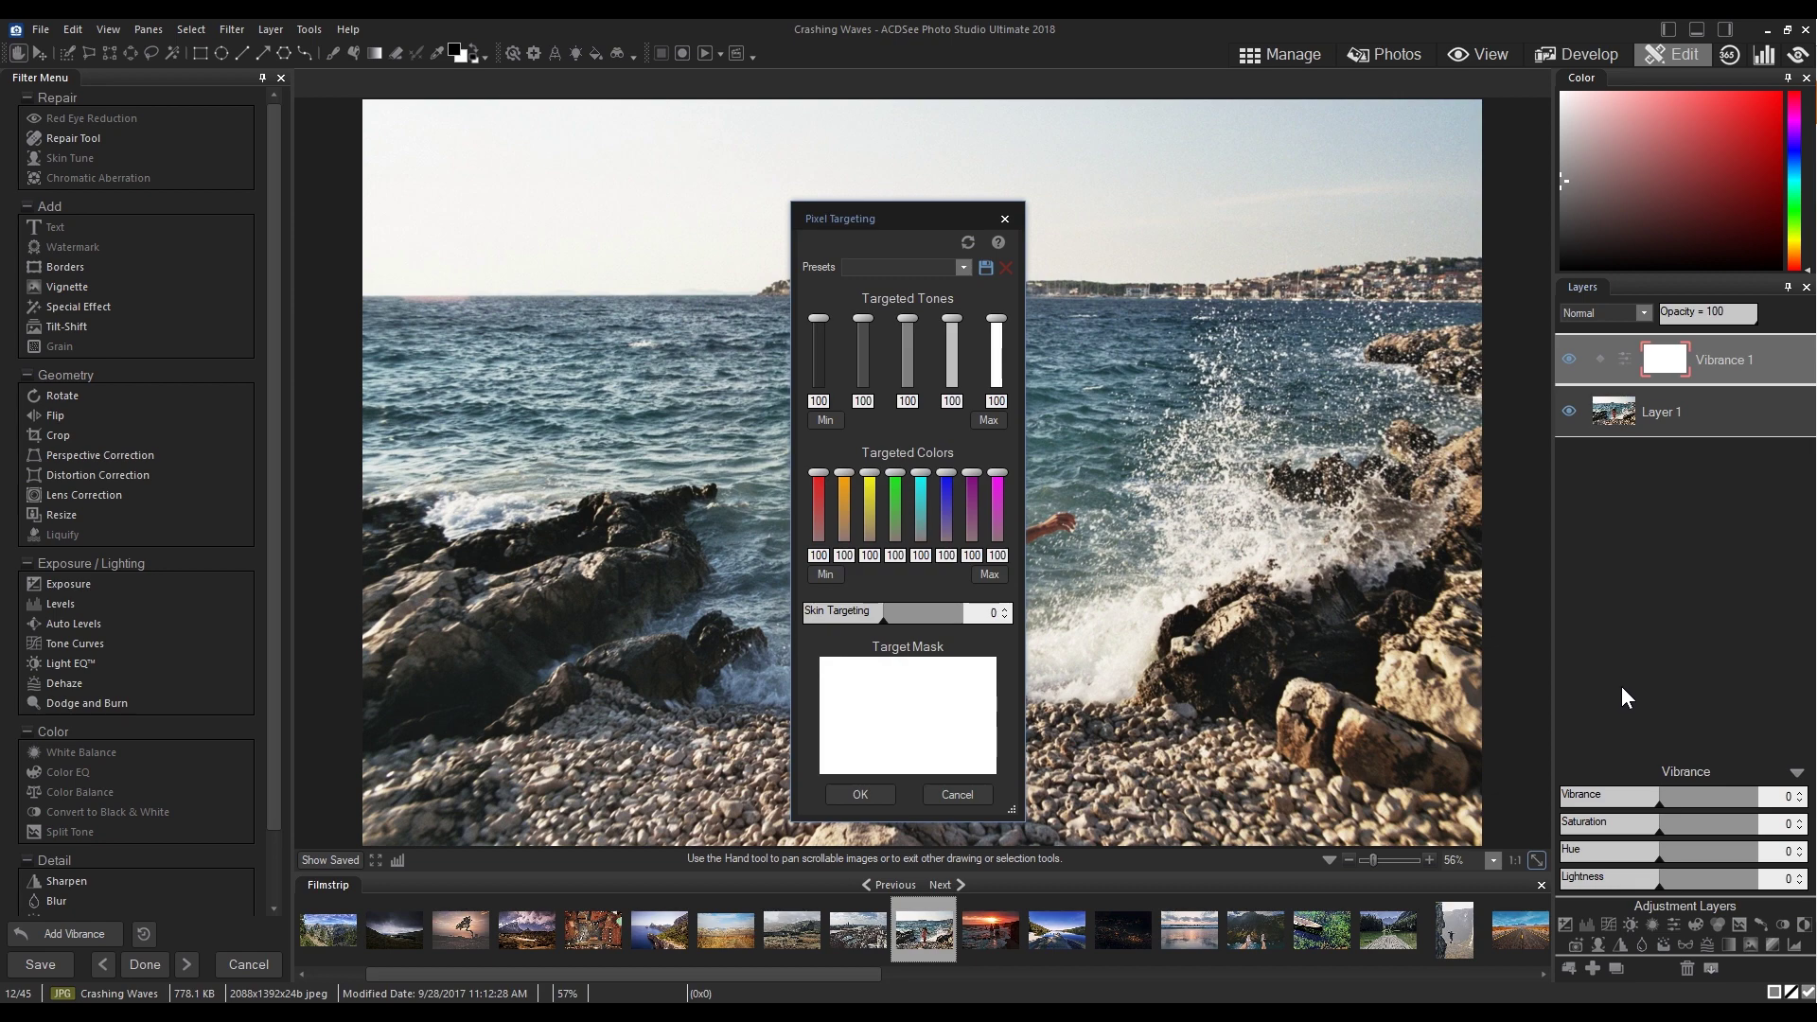
pyautogui.moveTo(937, 218); pyautogui.dragTo(1304, 190)
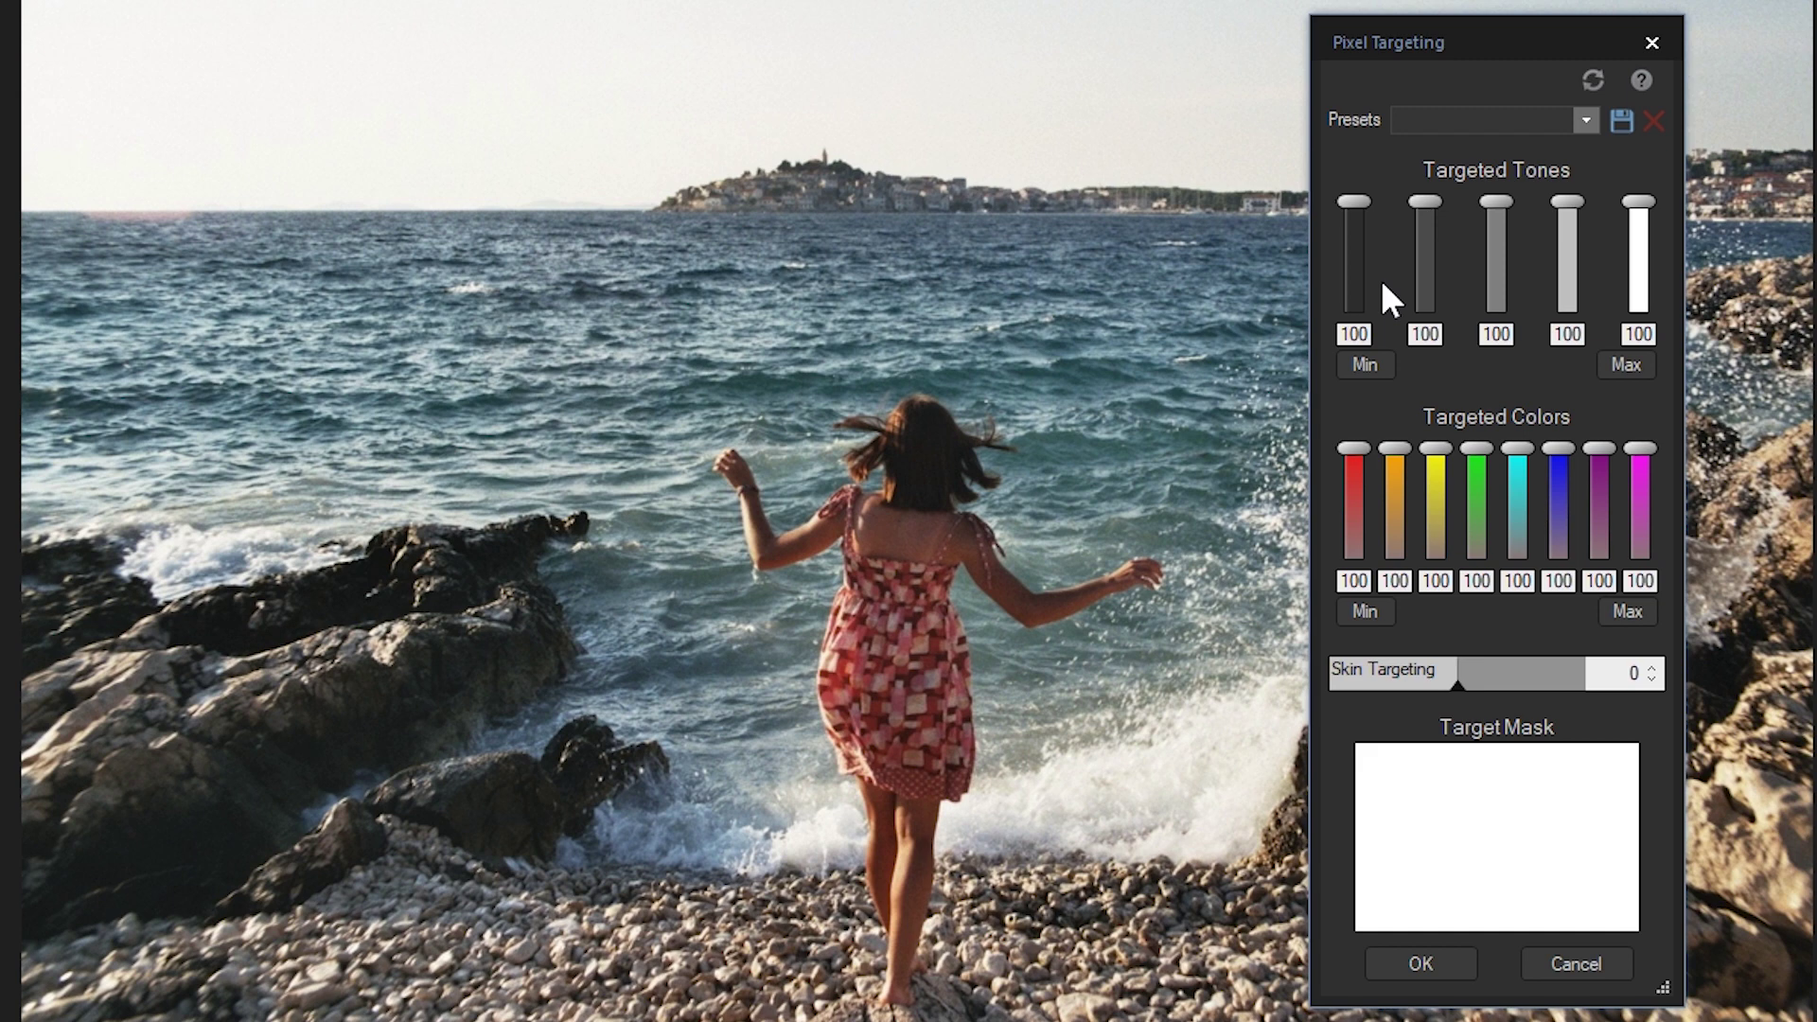
# Step: Try limiting the targeted tones to only the brightest range at 100, and reset all tones to maximum
pyautogui.moveTo(1422, 196); pyautogui.dragTo(1438, 313)
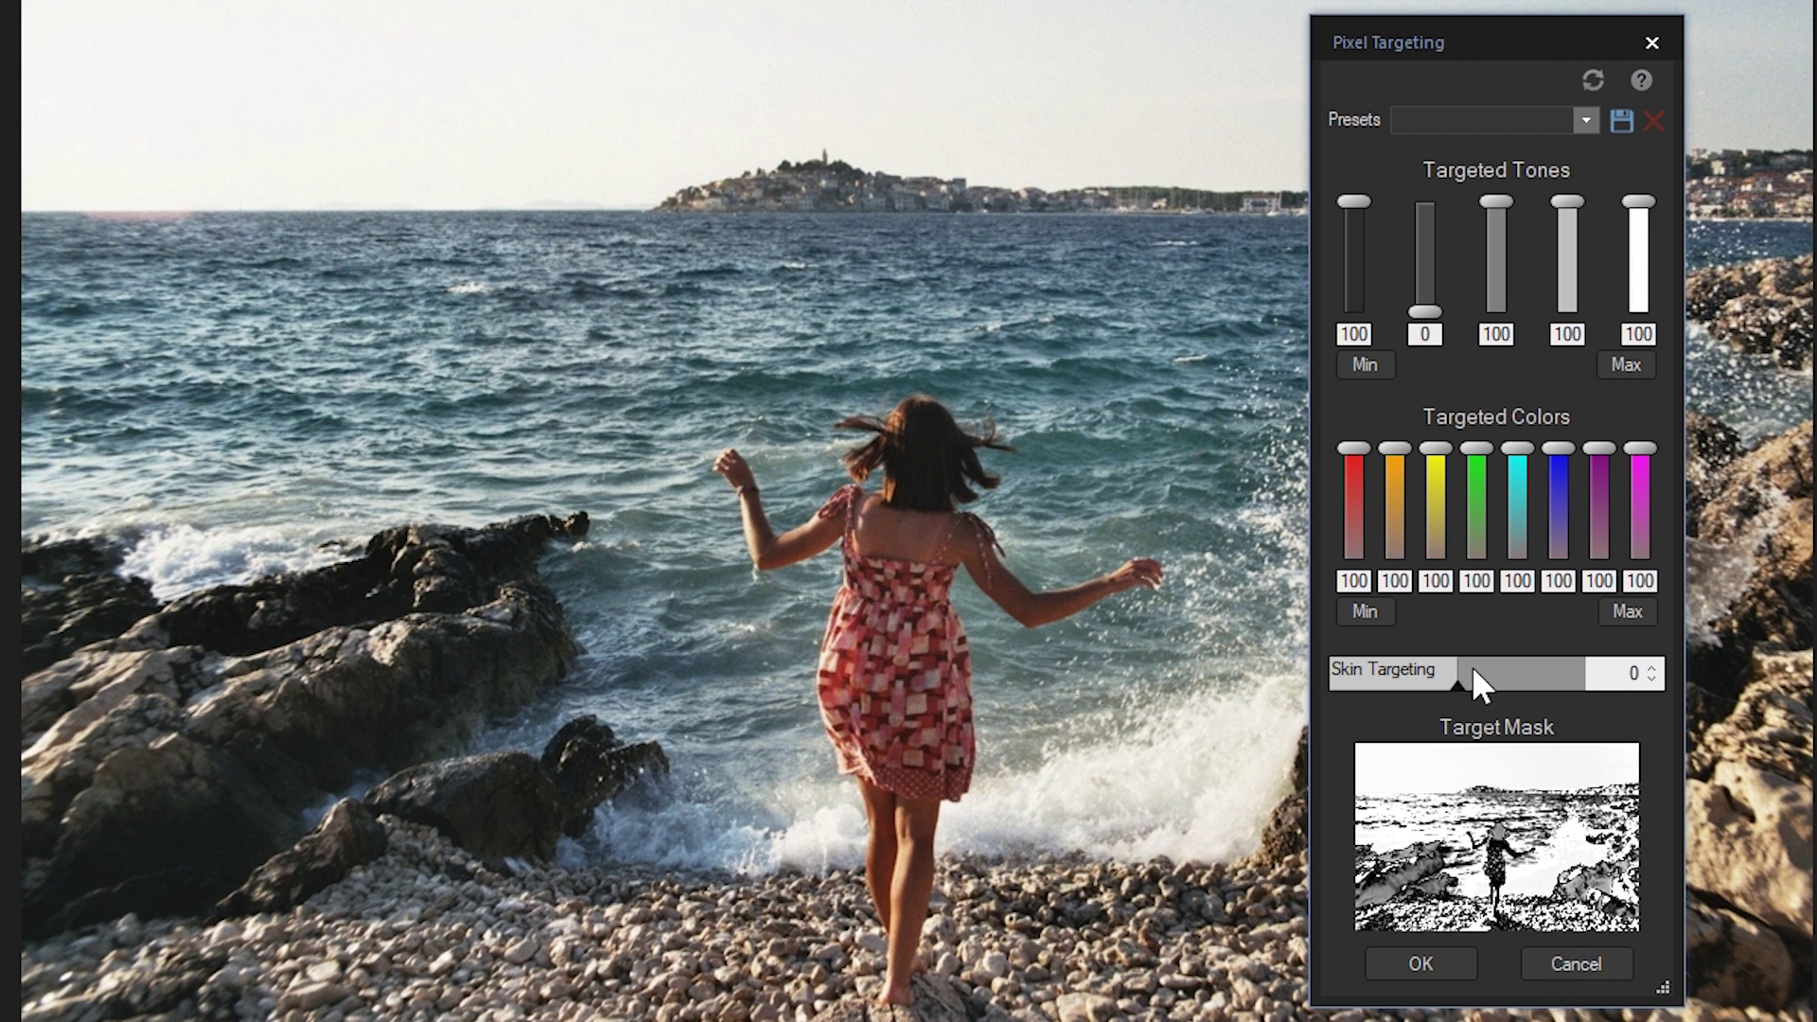
pyautogui.click(1363, 366)
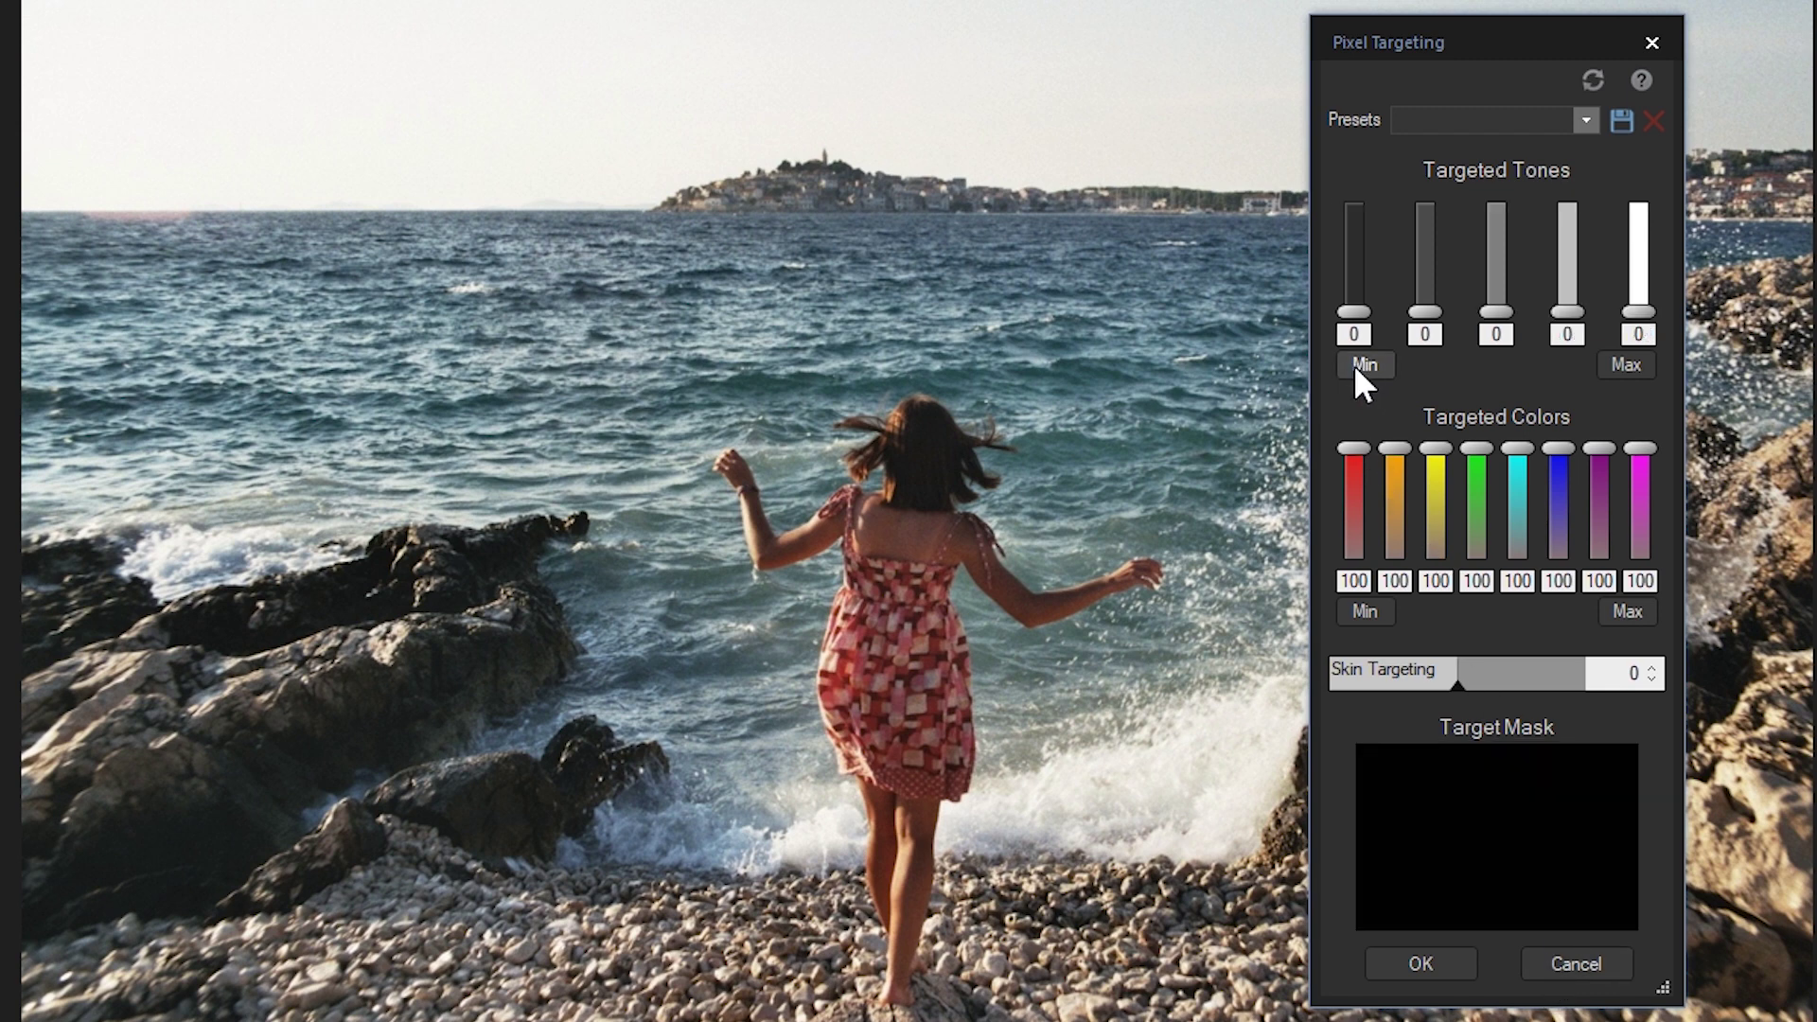
pyautogui.moveTo(1643, 310); pyautogui.dragTo(1625, 183)
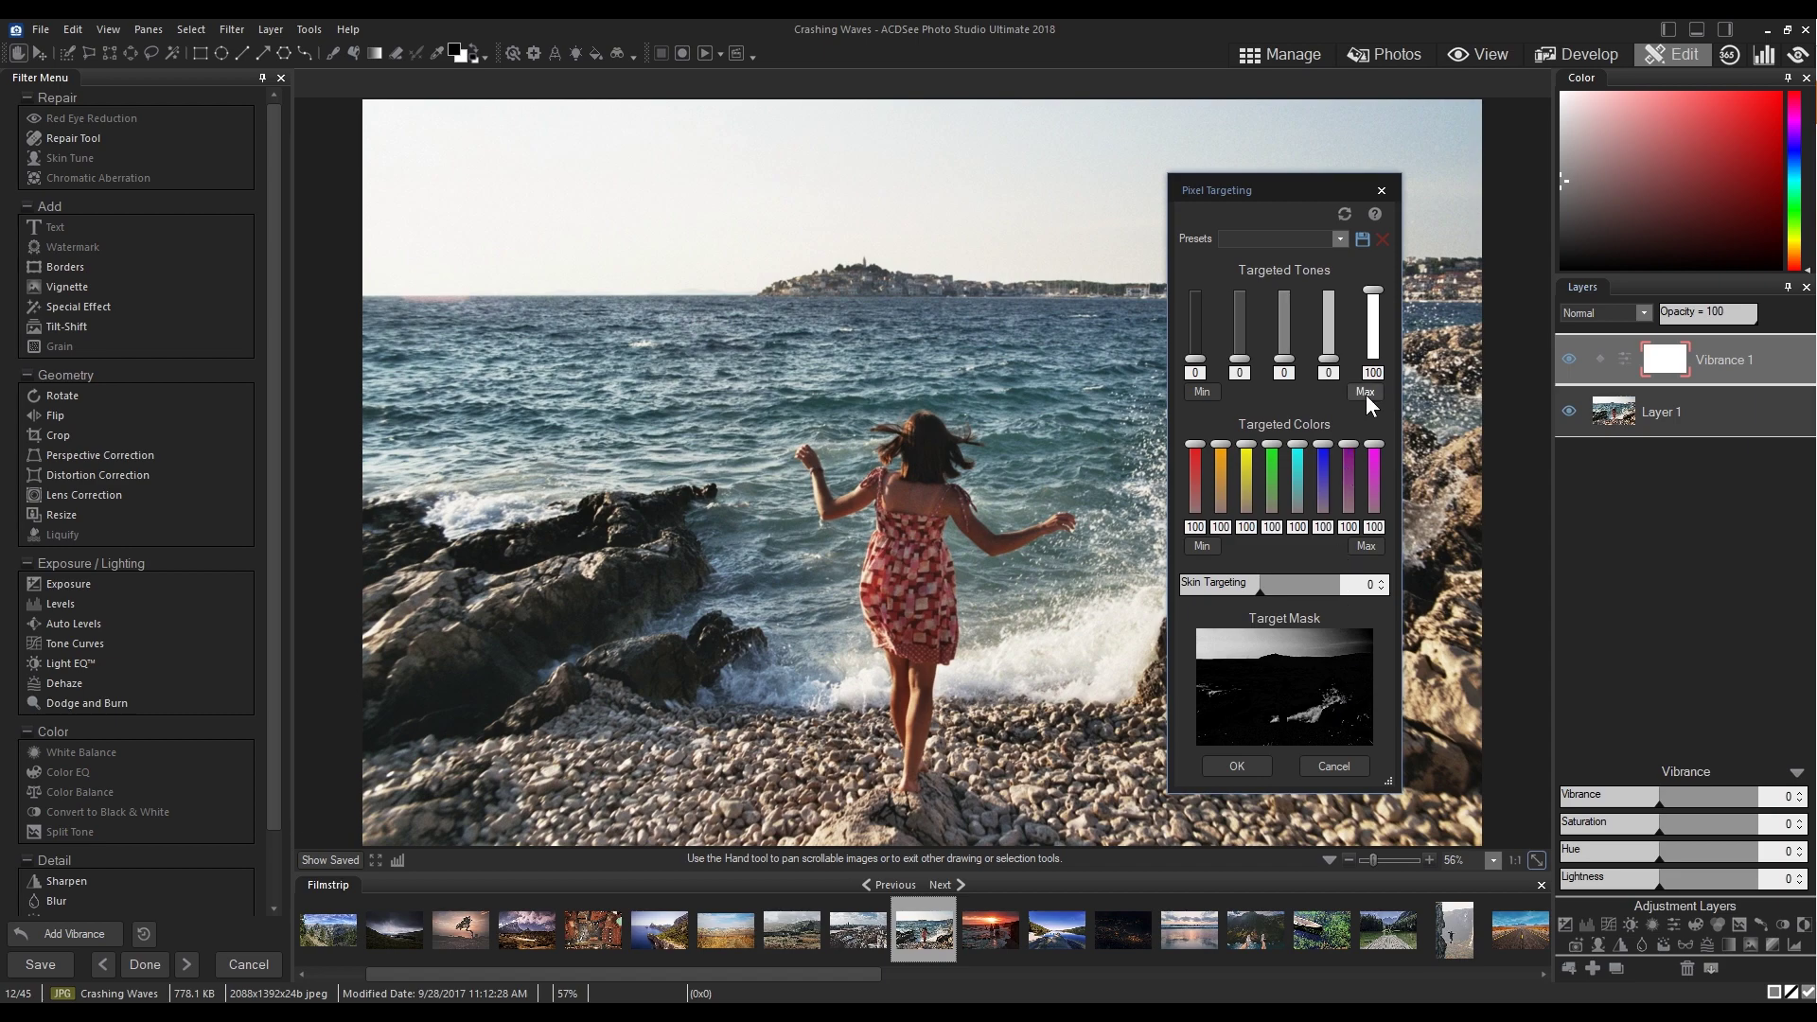
pyautogui.click(1366, 391)
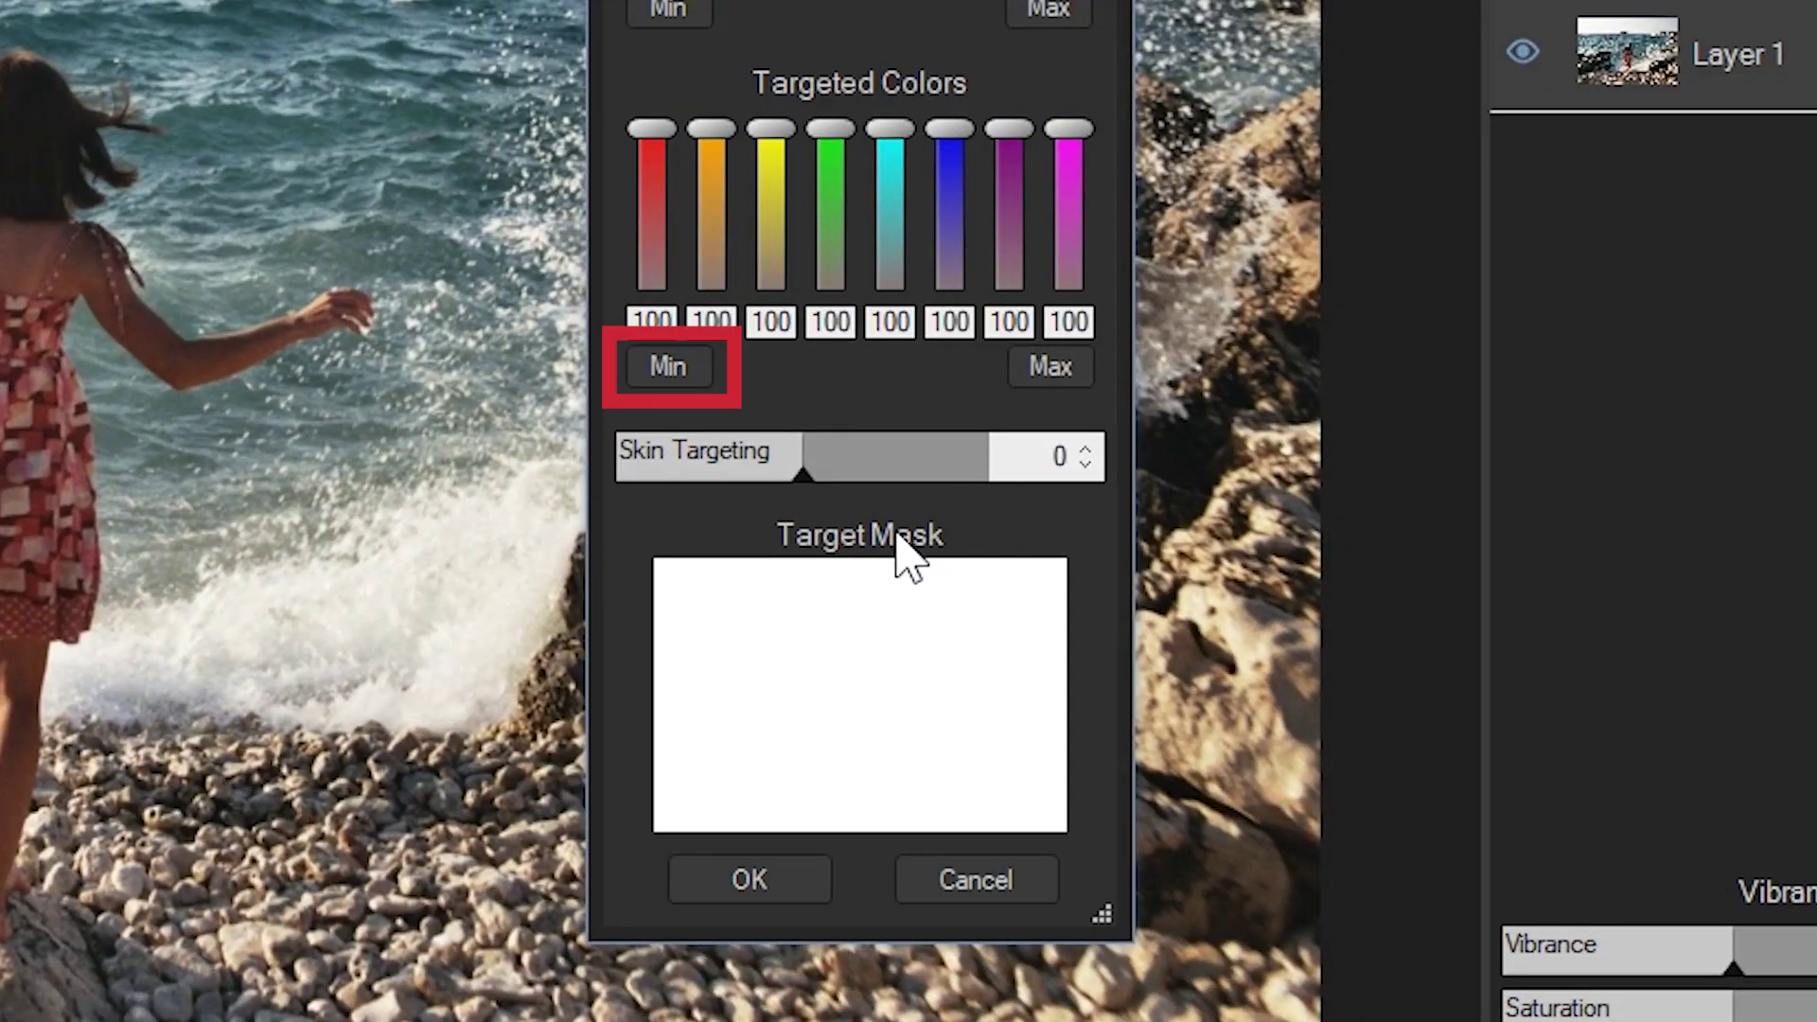
# Step: Target only cyan and blue at 100 with all other colors at 0, and apply the mask to the Vibrance layer
pyautogui.click(664, 369)
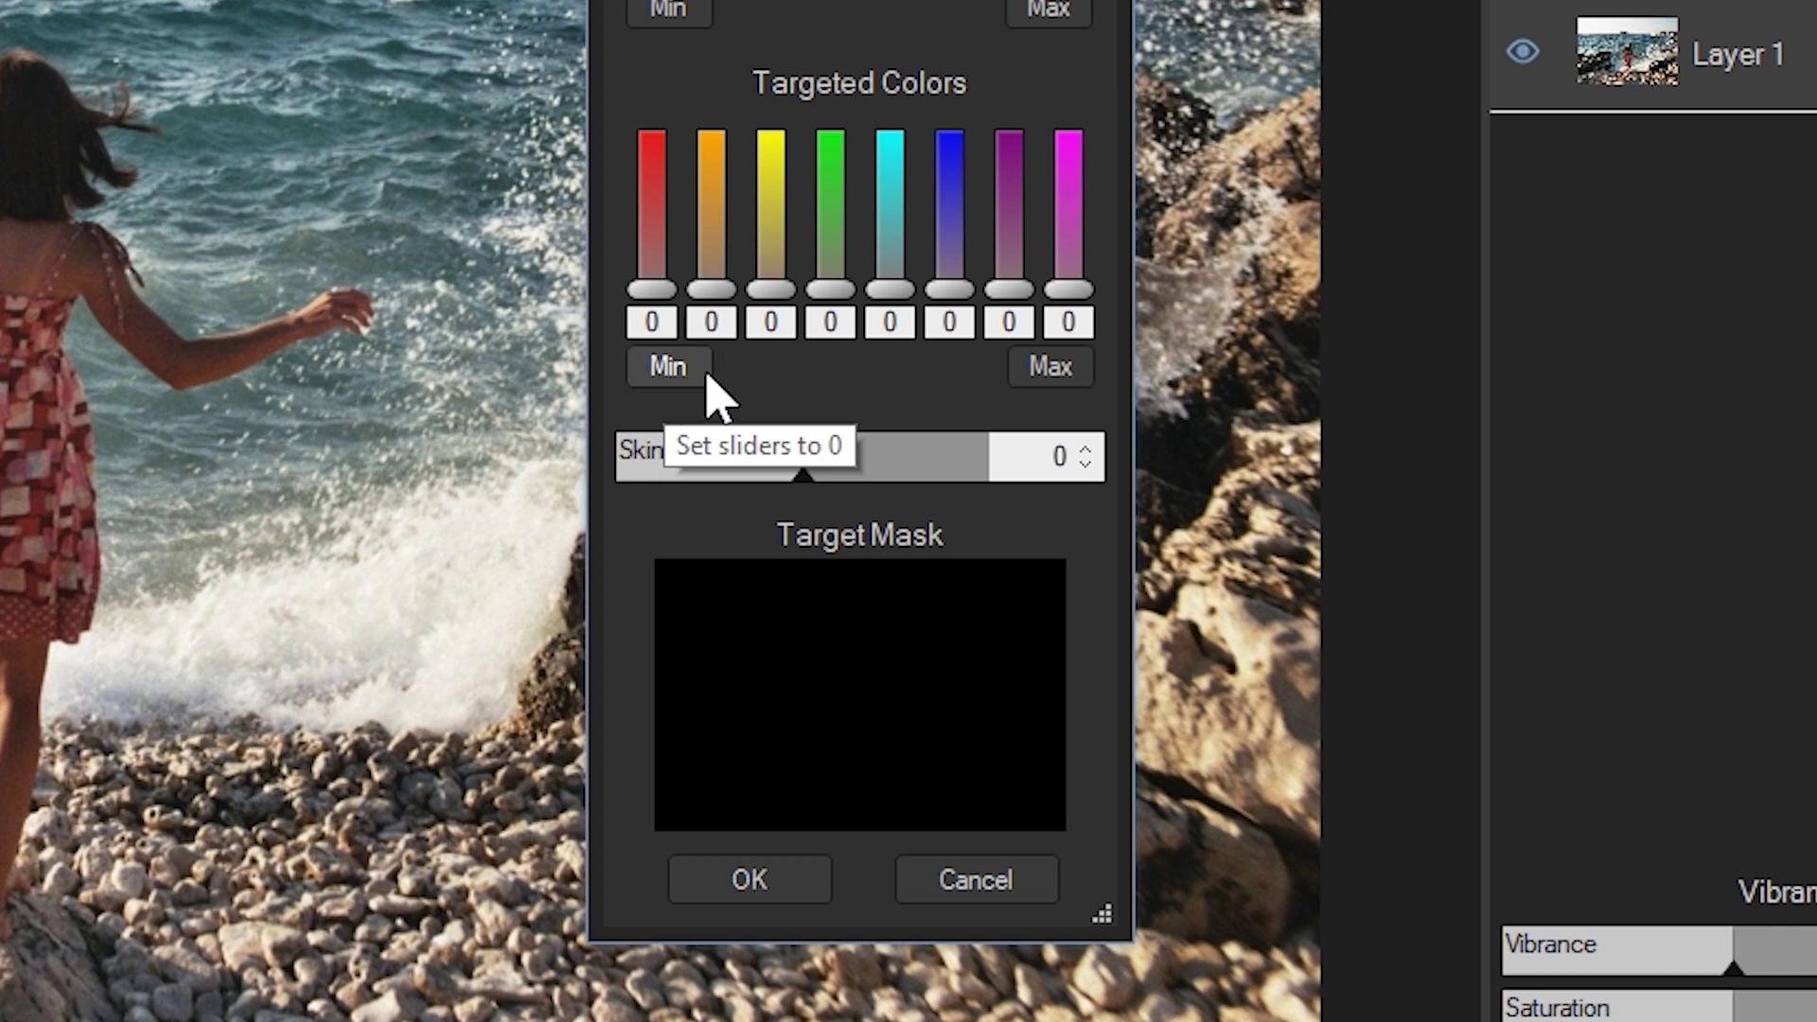
pyautogui.moveTo(889, 289); pyautogui.dragTo(889, 123)
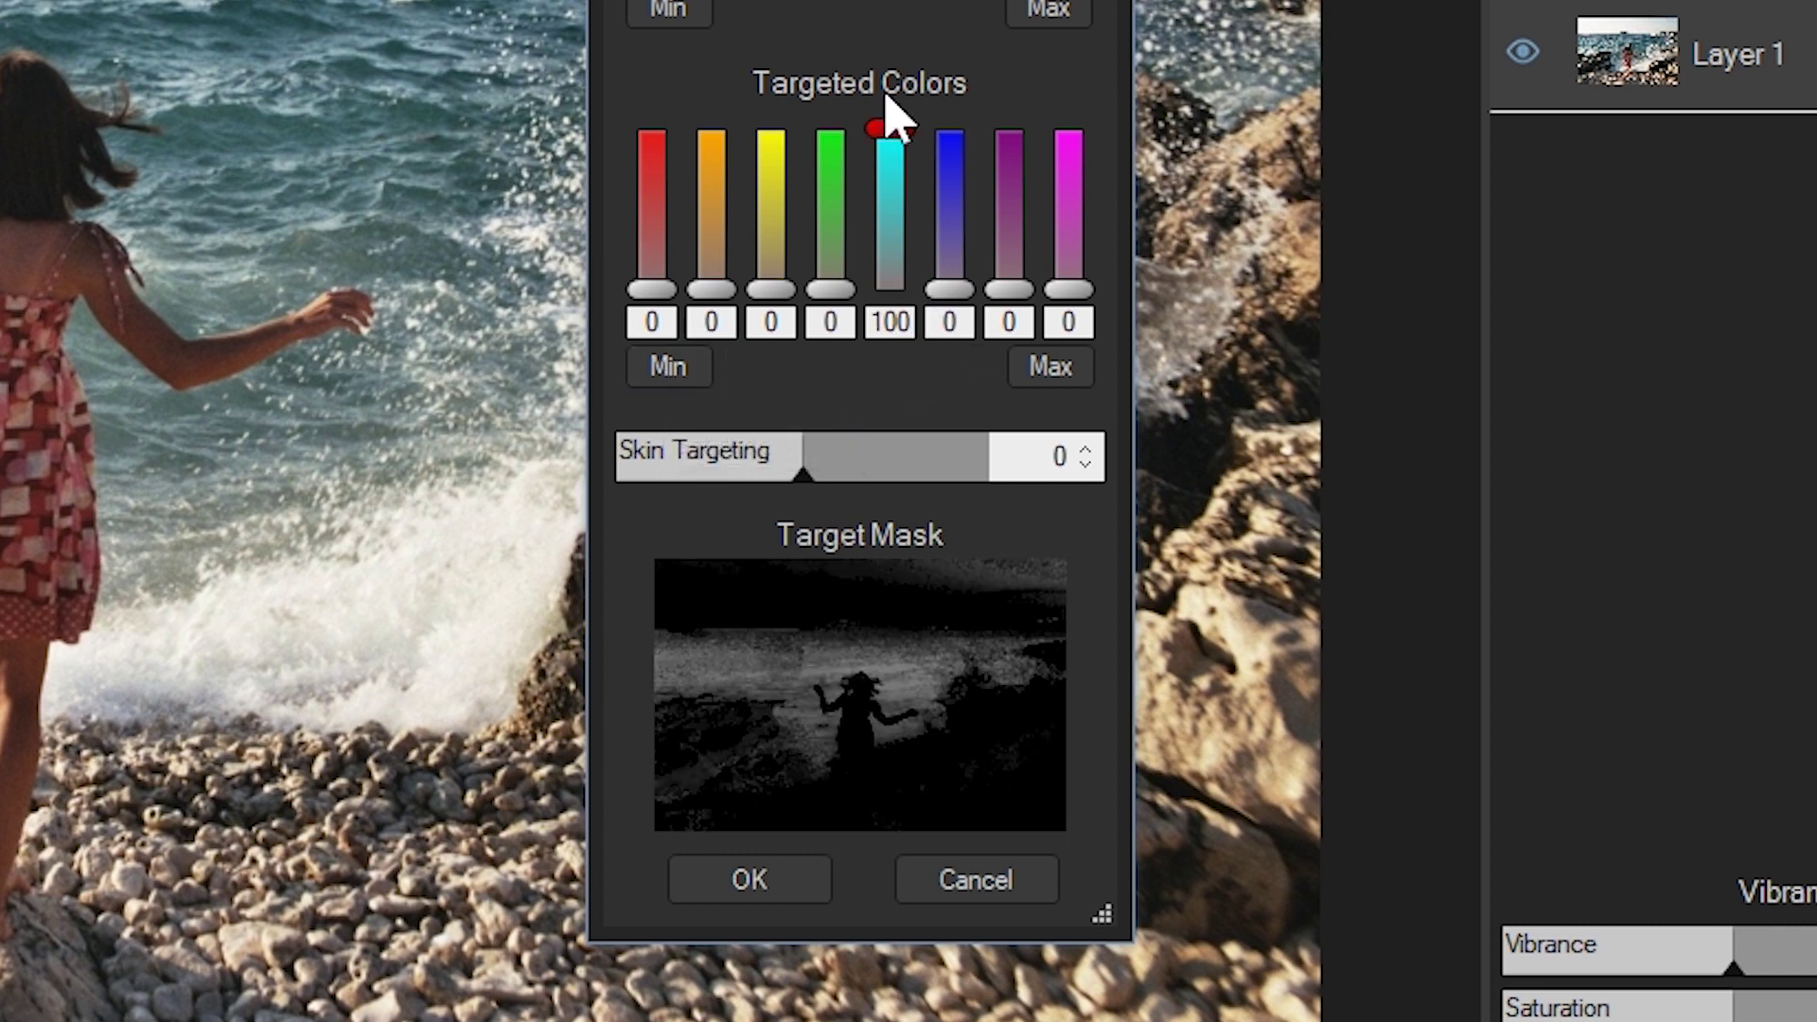
pyautogui.moveTo(948, 289); pyautogui.dragTo(936, 85)
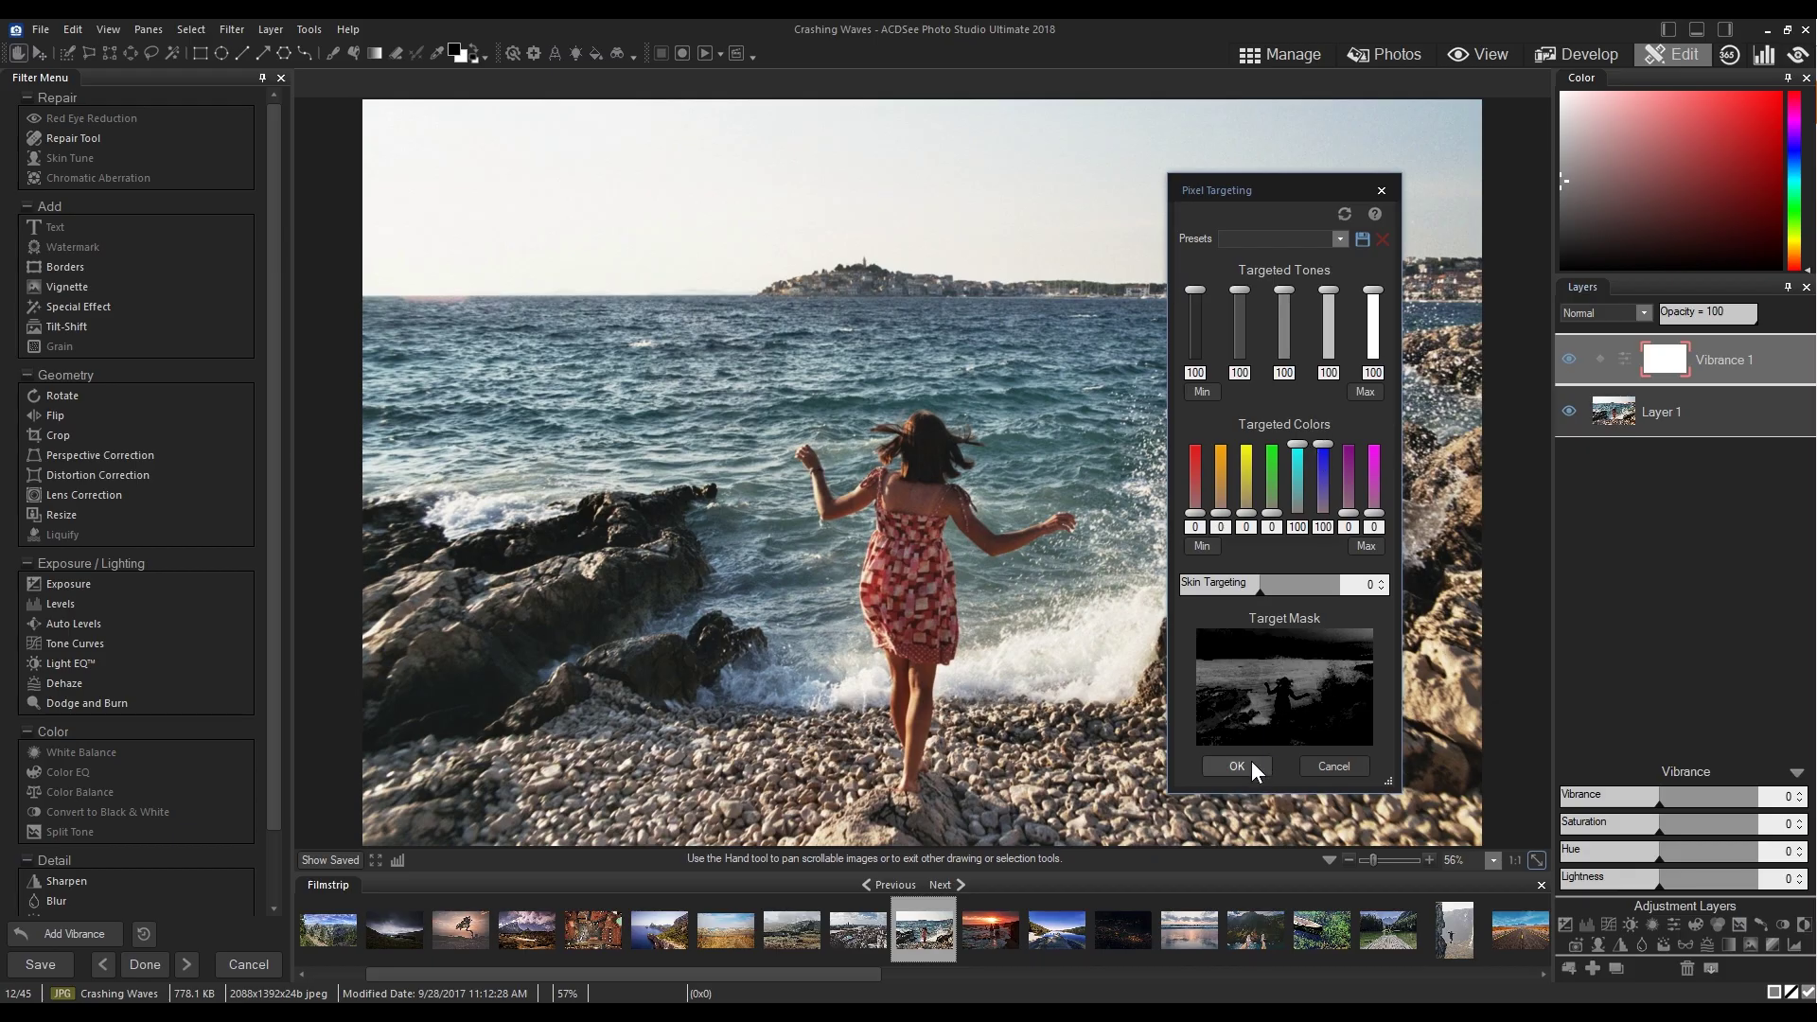
pyautogui.click(1237, 765)
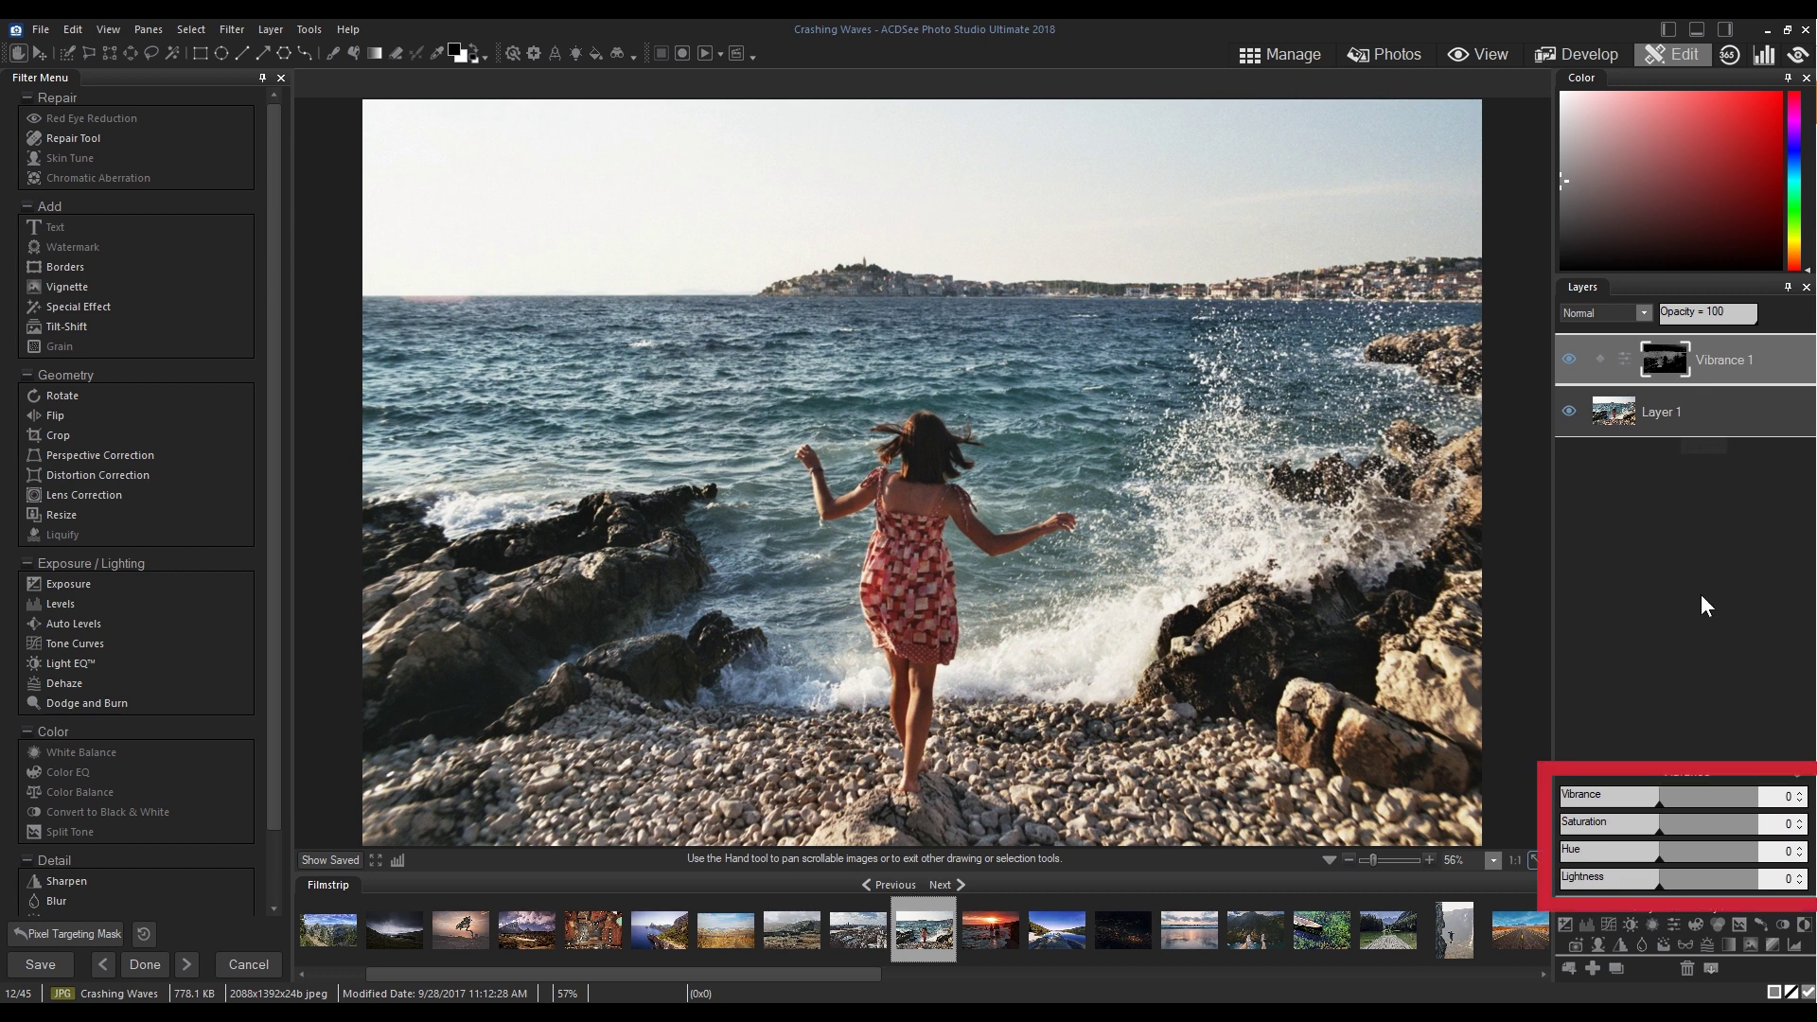
# Step: Set the masked Vibrance layer's saturation to 100 and compare the edit with the saved image
pyautogui.moveTo(1660, 828); pyautogui.dragTo(1760, 829)
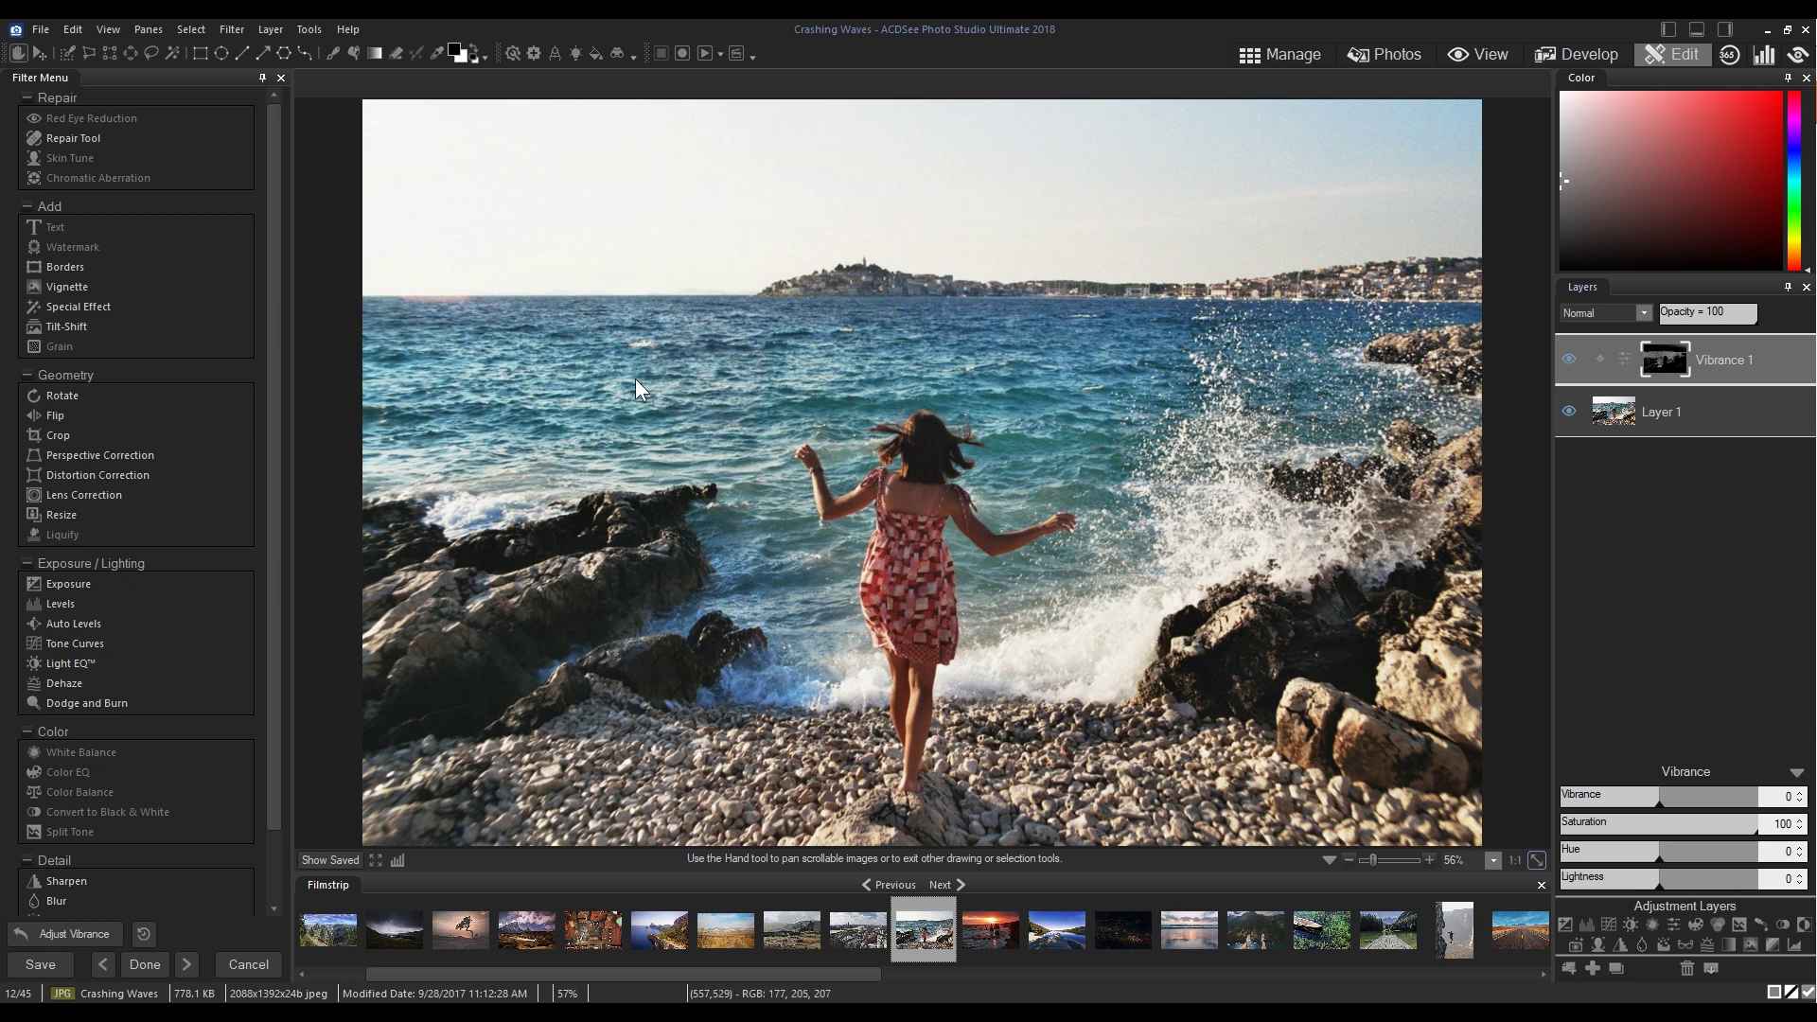
pyautogui.click(338, 857)
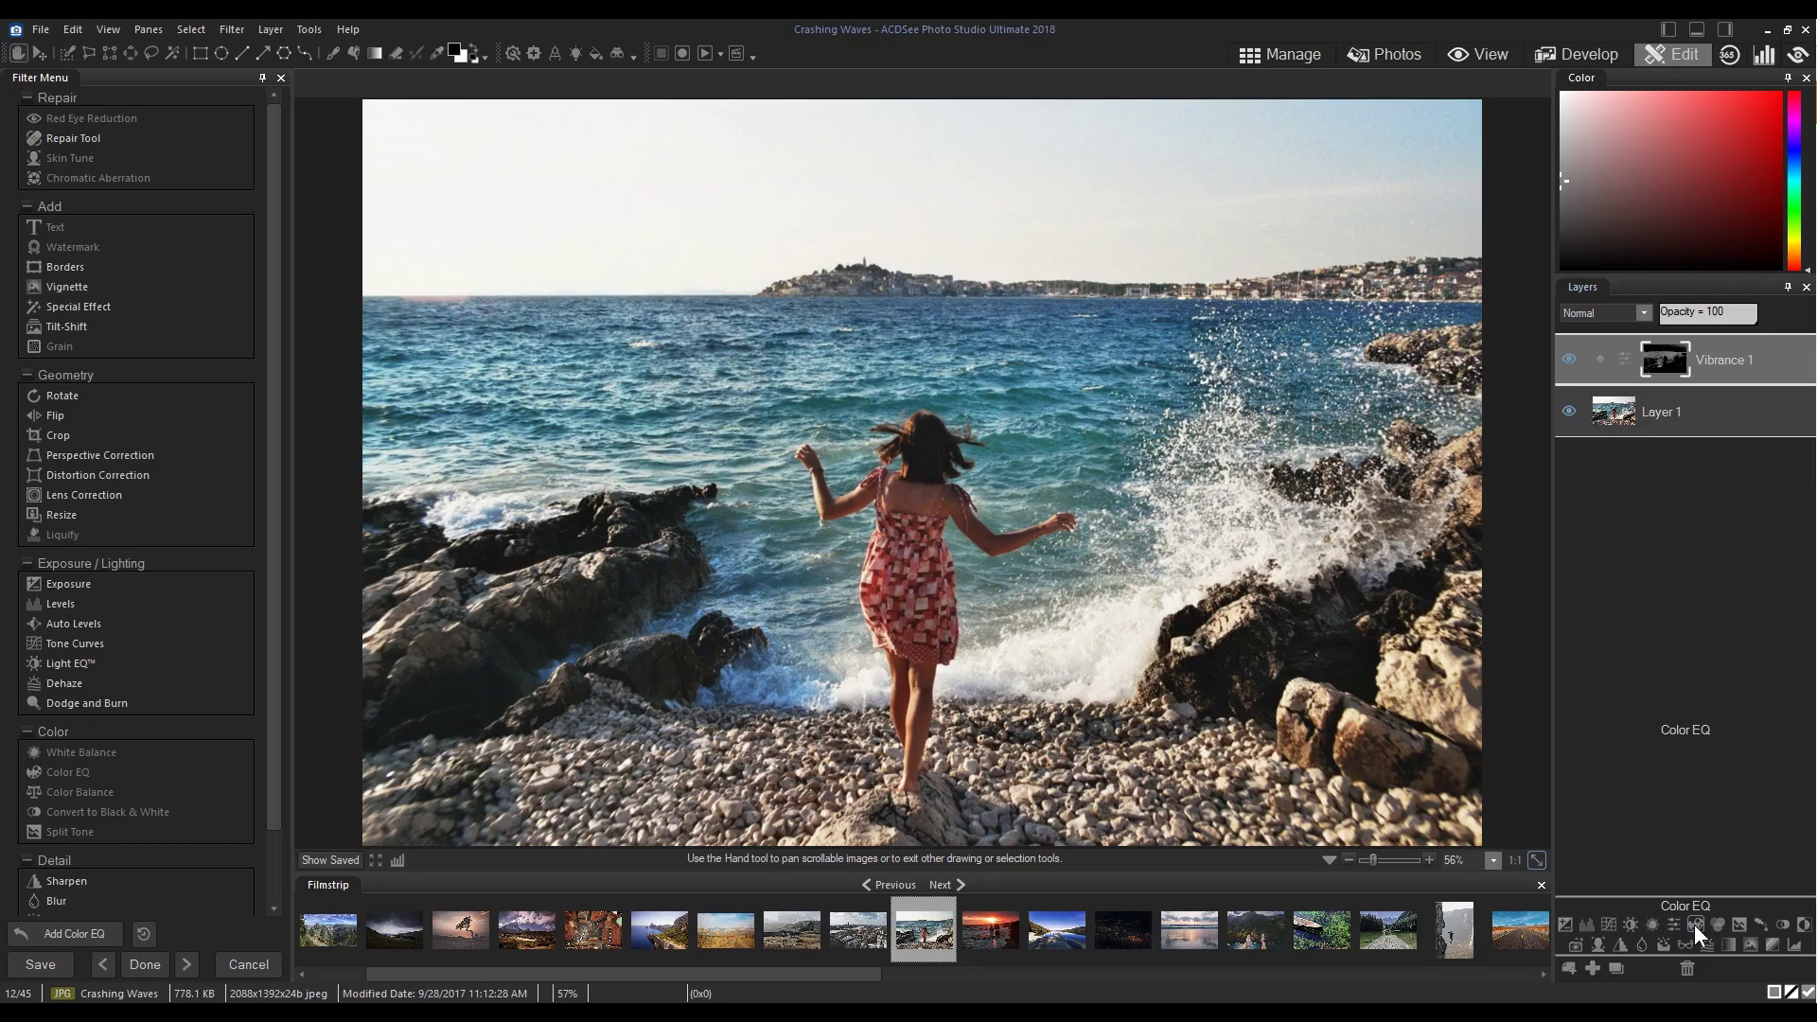
# Step: Add a Color EQ adjustment layer, open Pixel Targeting for its mask, and move the dialog away from the woman
pyautogui.click(1186, 841)
pyautogui.rightClick(1712, 366)
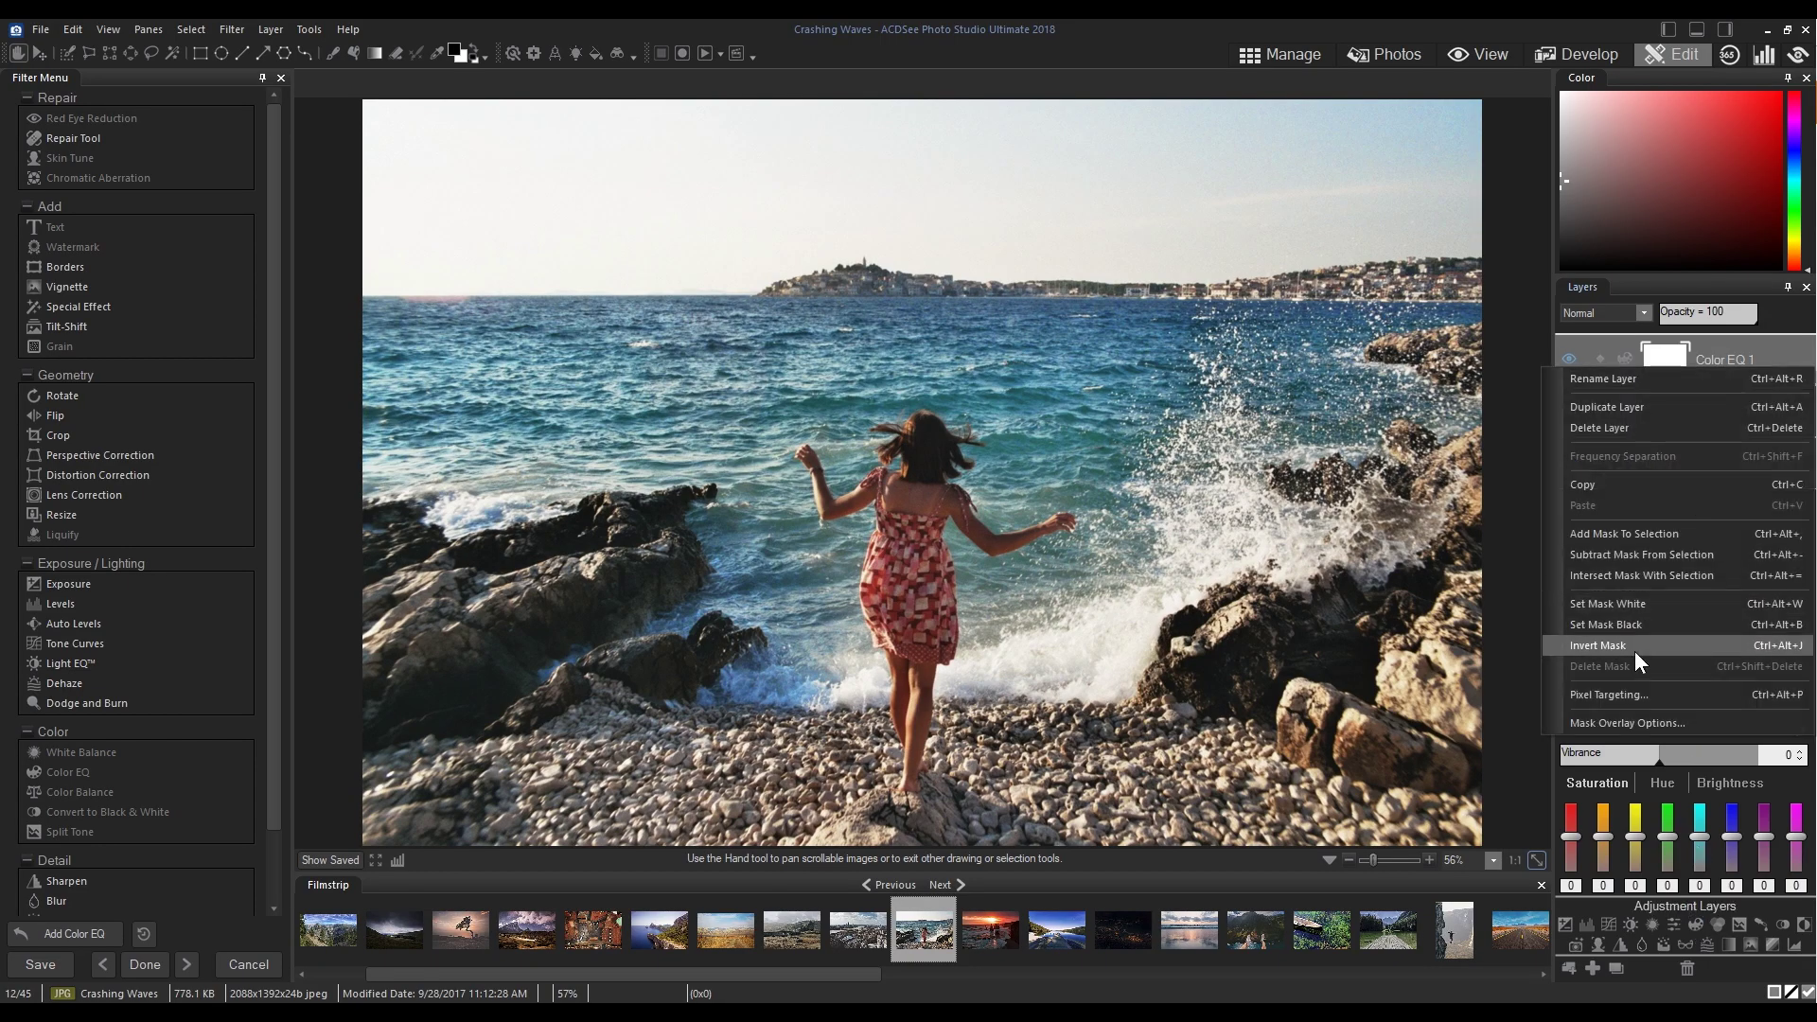
pyautogui.click(1614, 691)
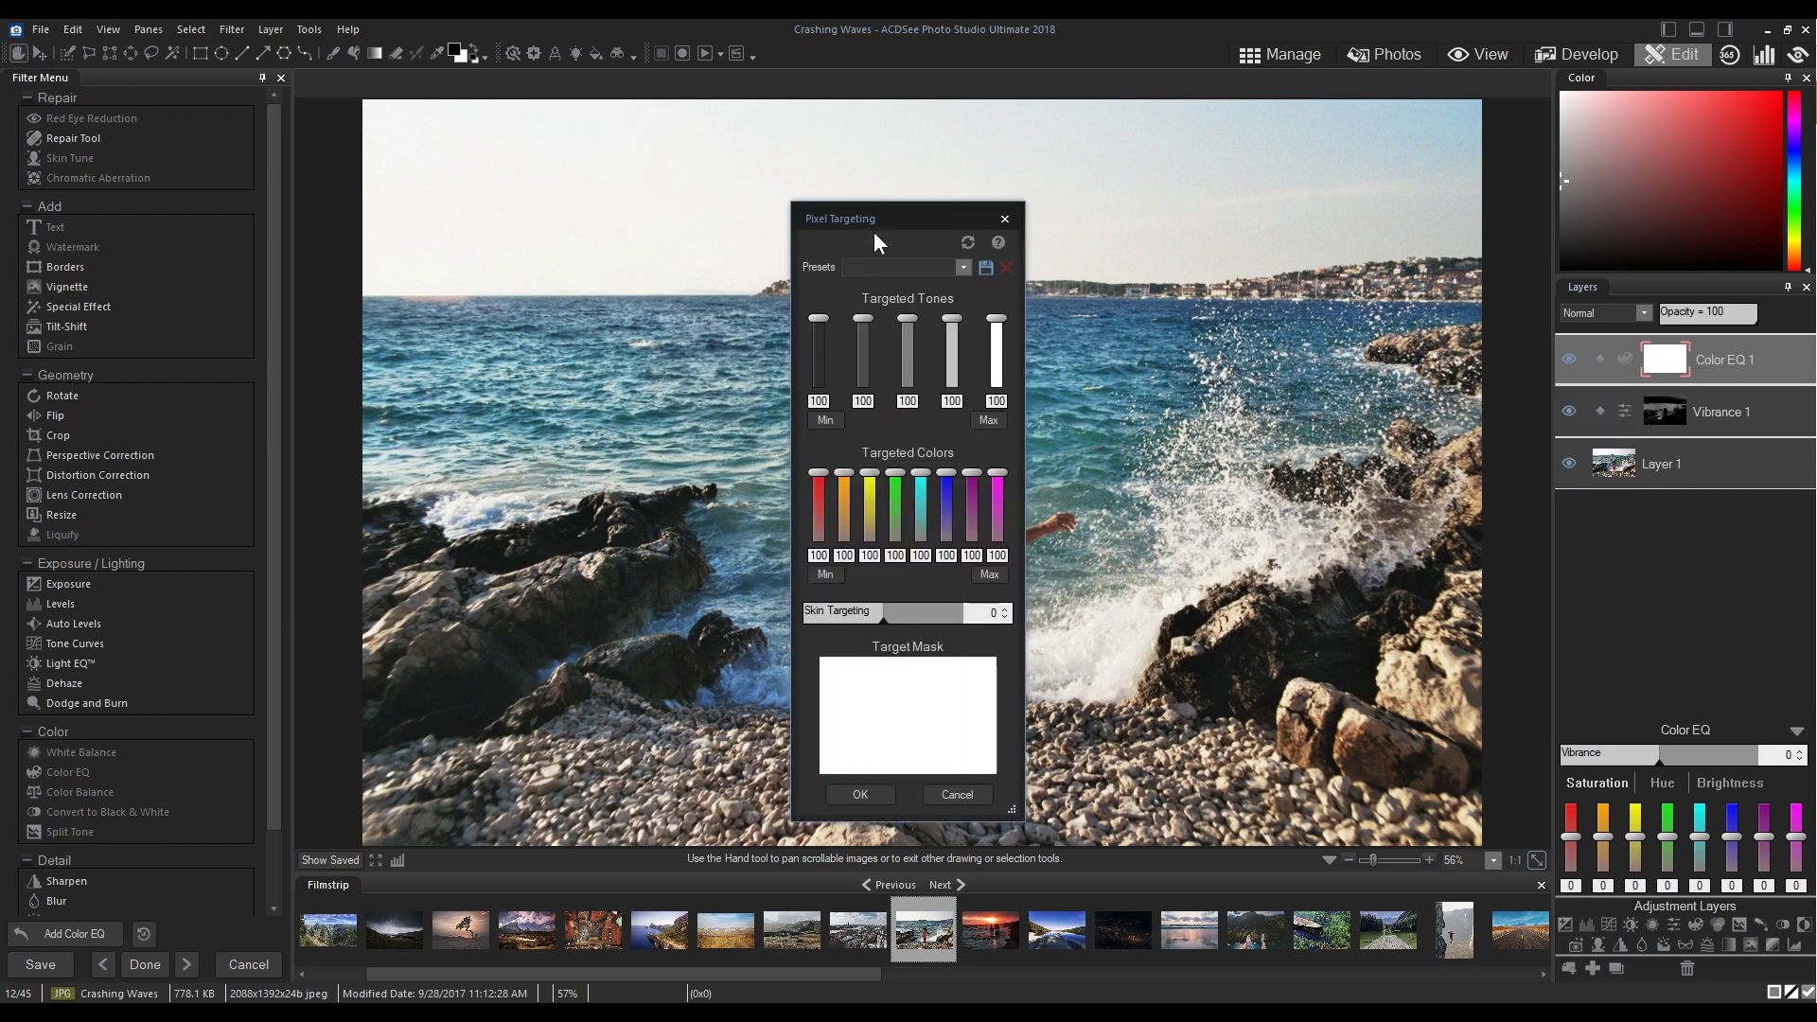
pyautogui.moveTo(876, 219); pyautogui.dragTo(1280, 185)
# Step: Target red at 100 and orange at 34 with all other colors at 0, and apply the mask to the Color EQ layer
pyautogui.click(1228, 540)
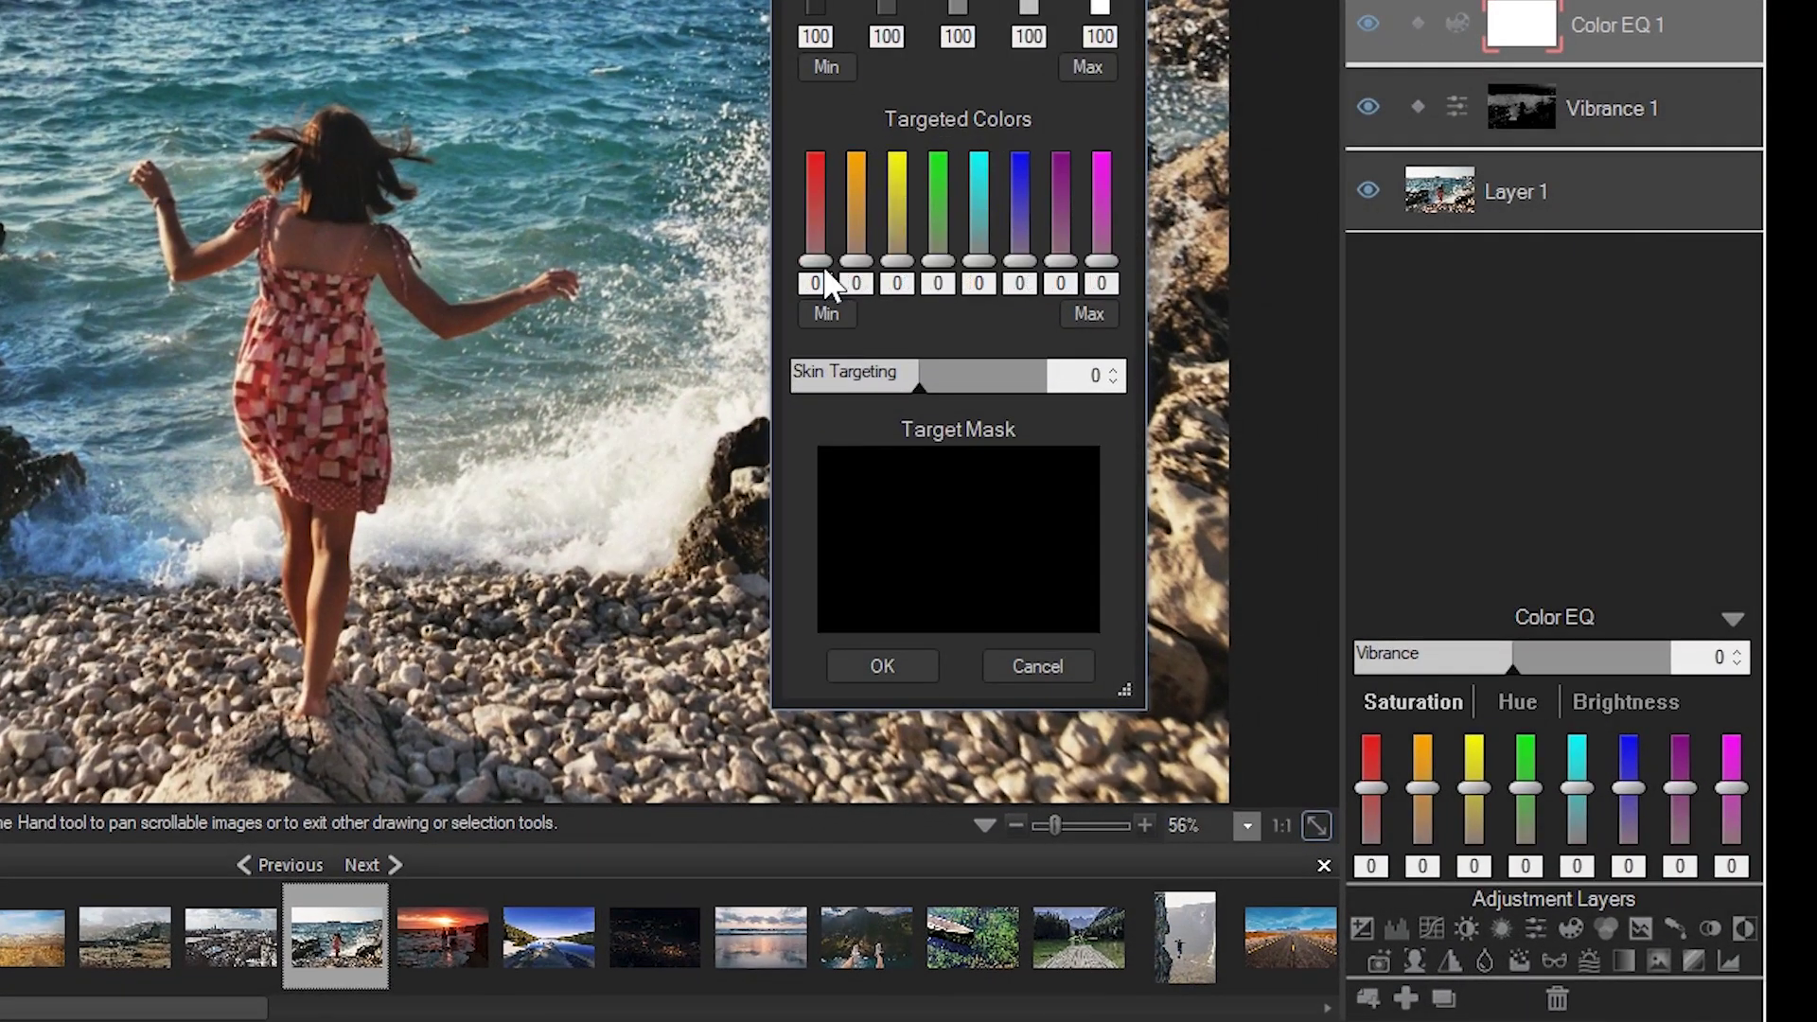
pyautogui.moveTo(819, 265); pyautogui.dragTo(831, 91)
pyautogui.moveTo(851, 261); pyautogui.dragTo(867, 218)
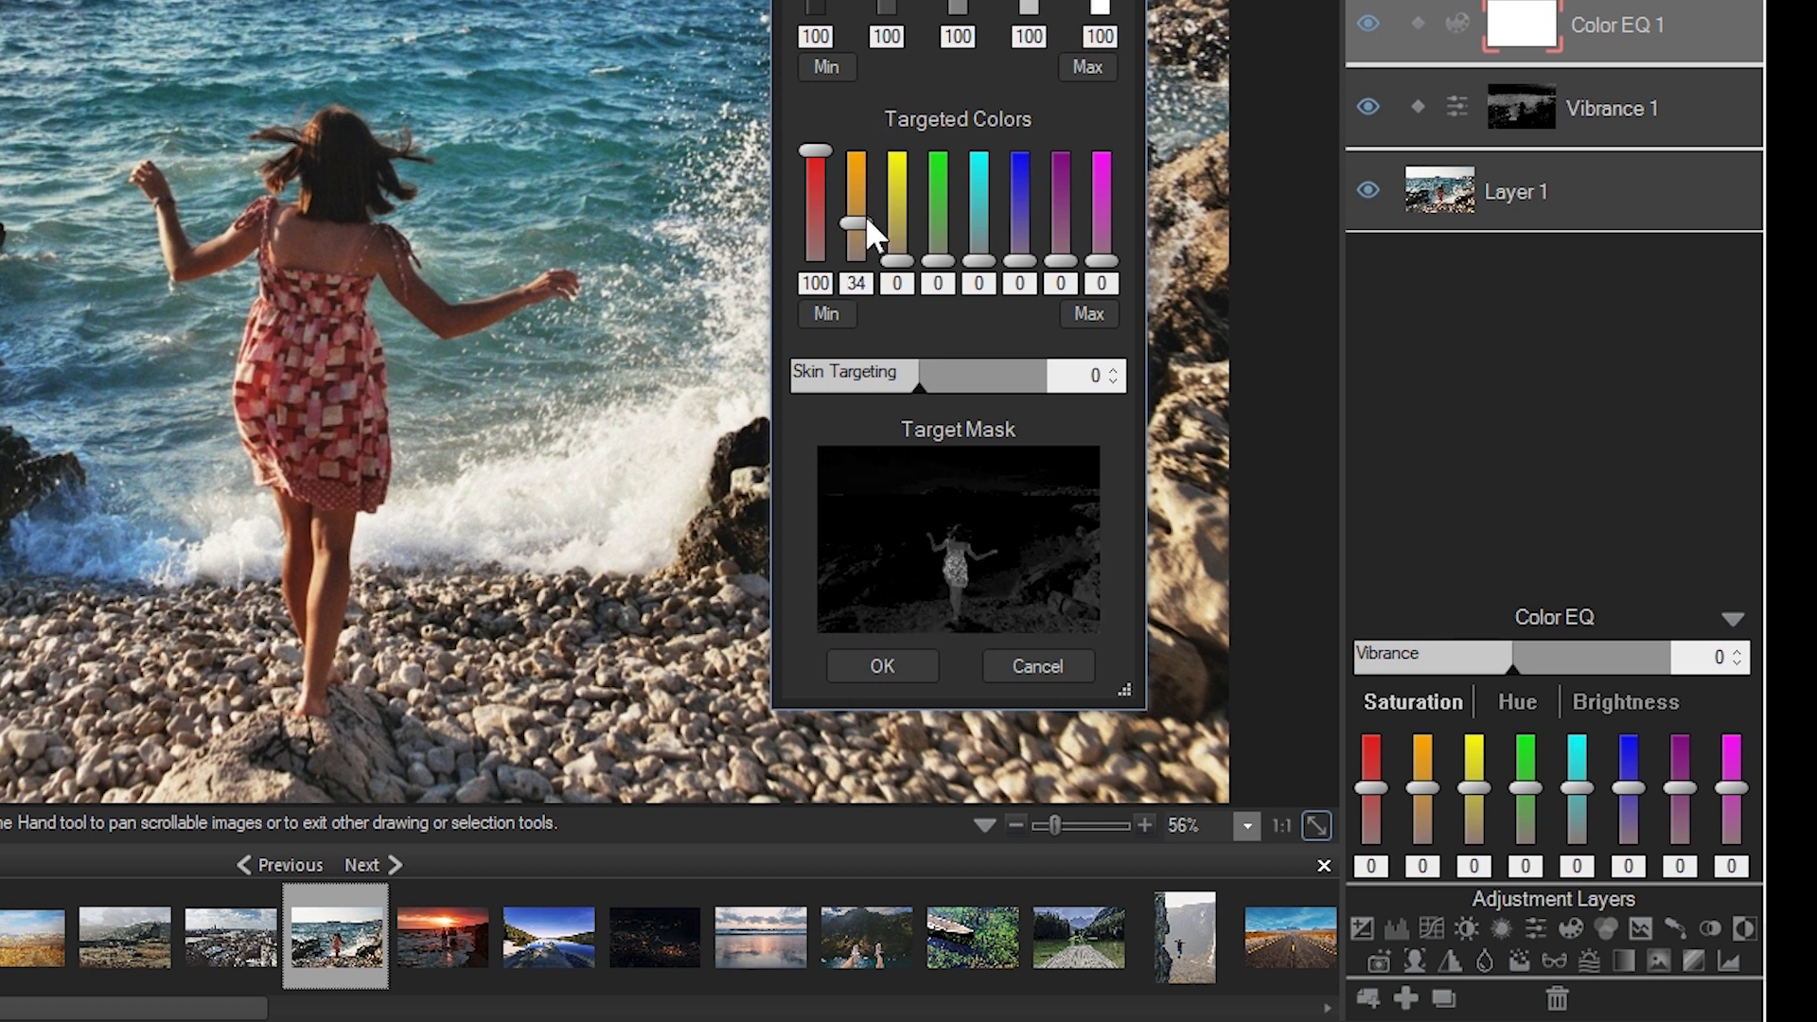
pyautogui.click(882, 665)
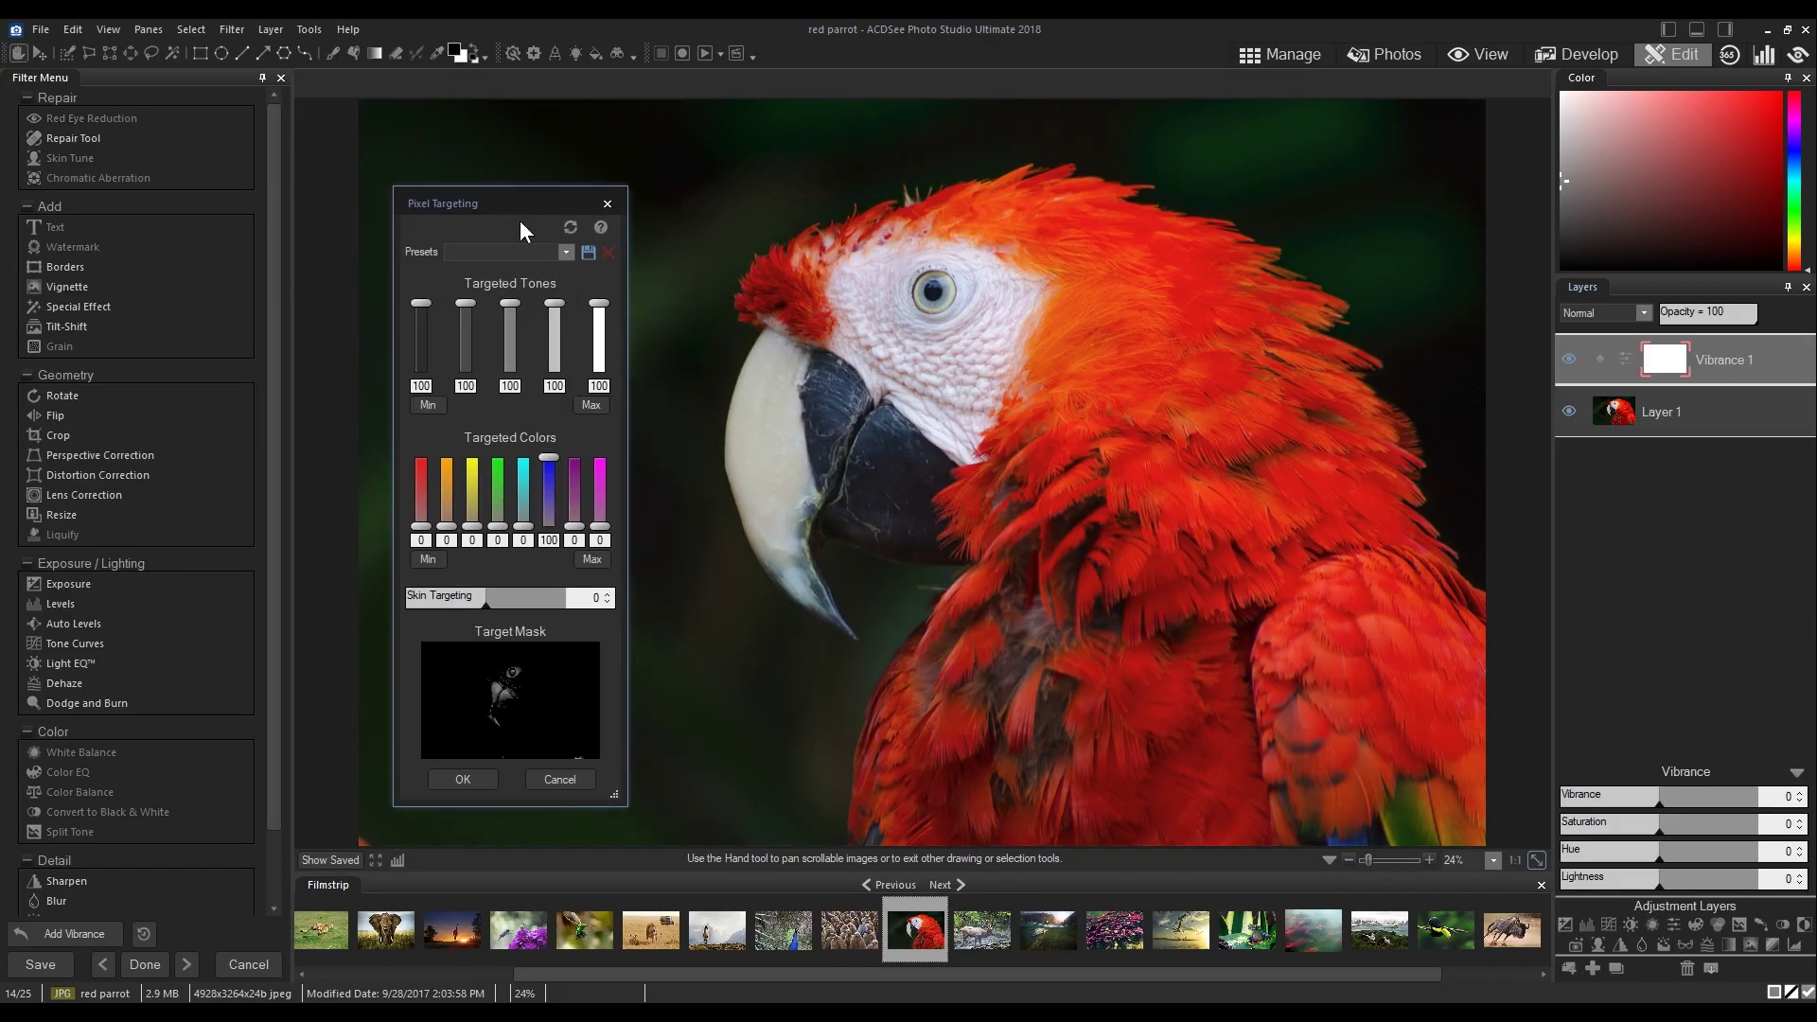
# Step: Mask the red parrot's Vibrance layer to only red and orange at 100, and raise its hue to recolor the feathers blue
pyautogui.click(550, 530)
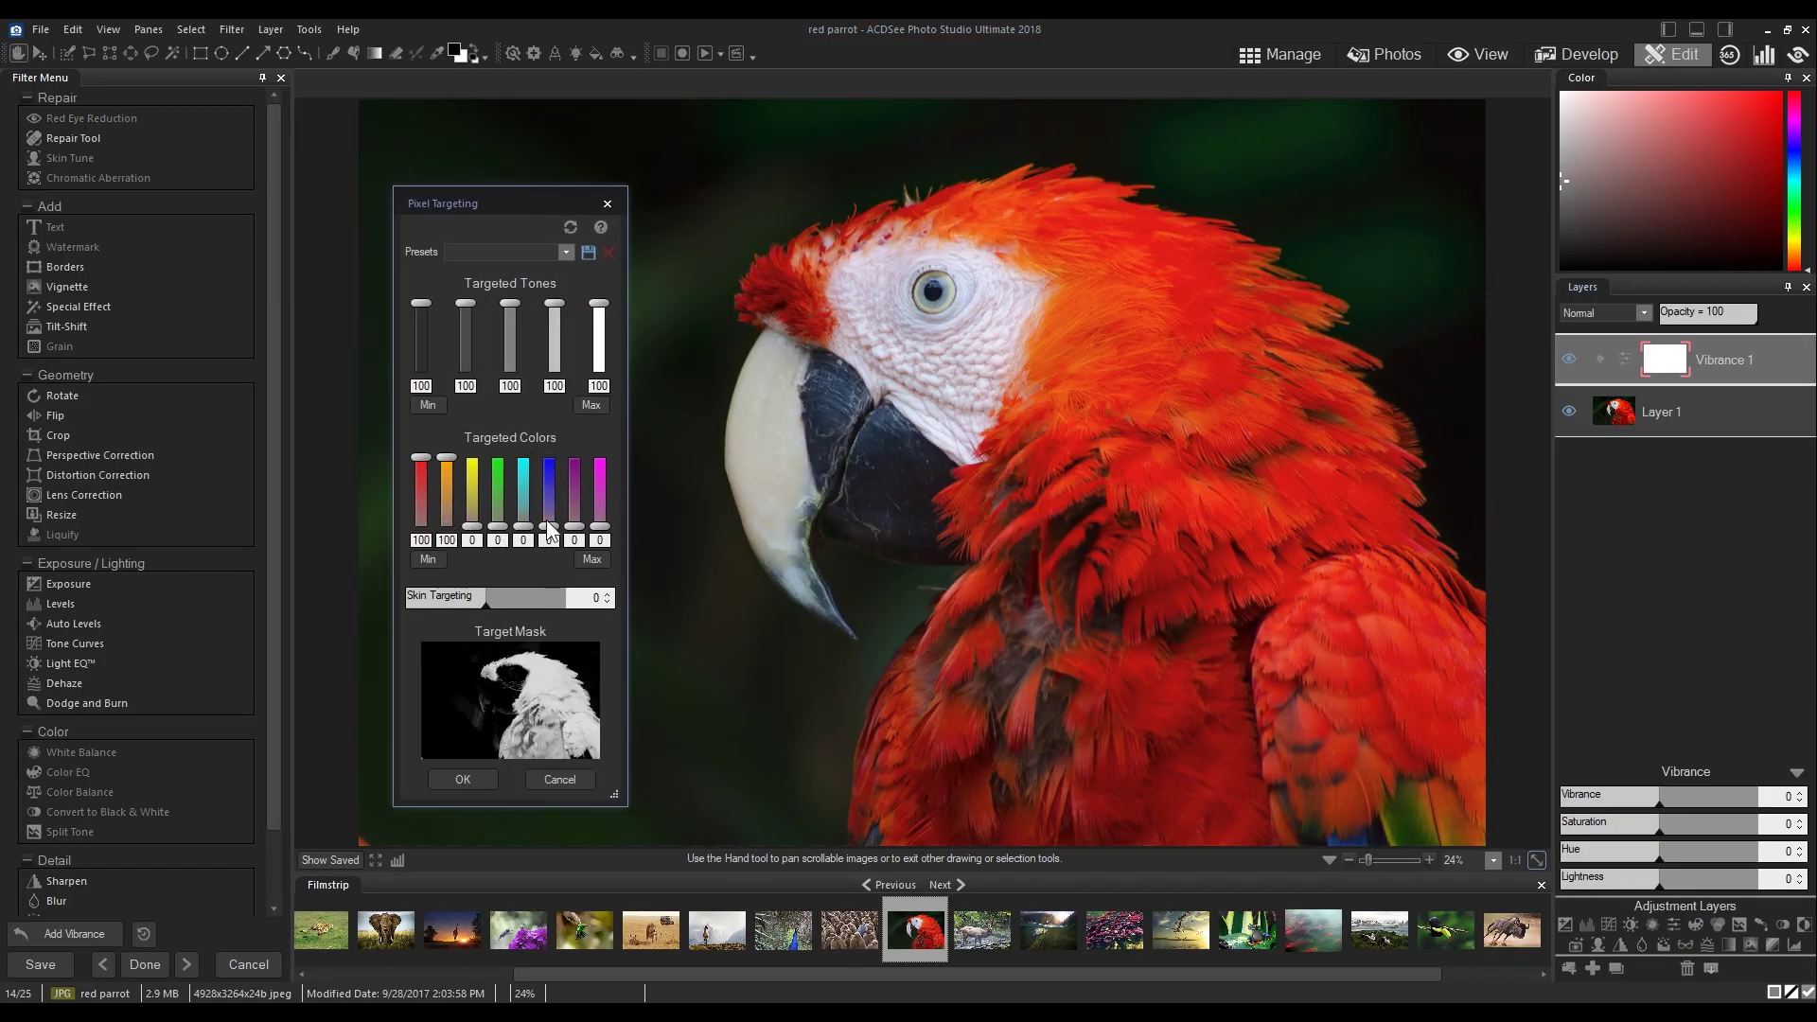
pyautogui.click(469, 781)
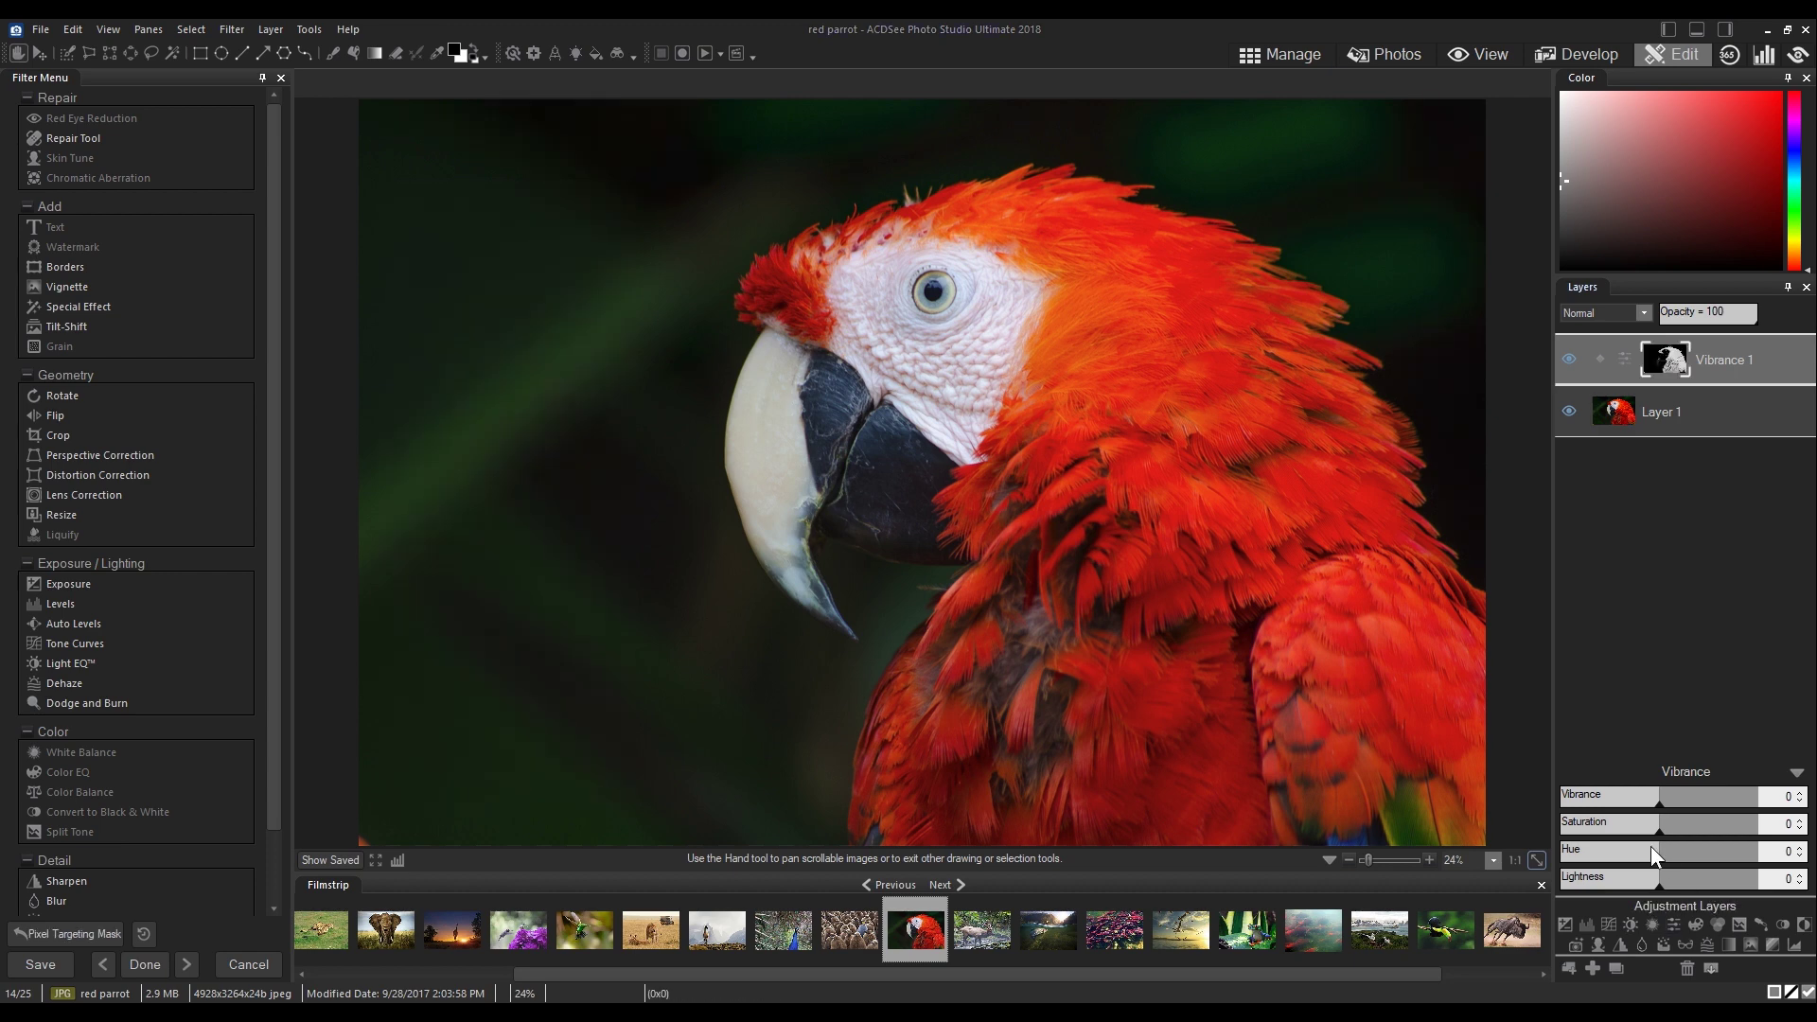
pyautogui.moveTo(1654, 848); pyautogui.dragTo(1750, 853)
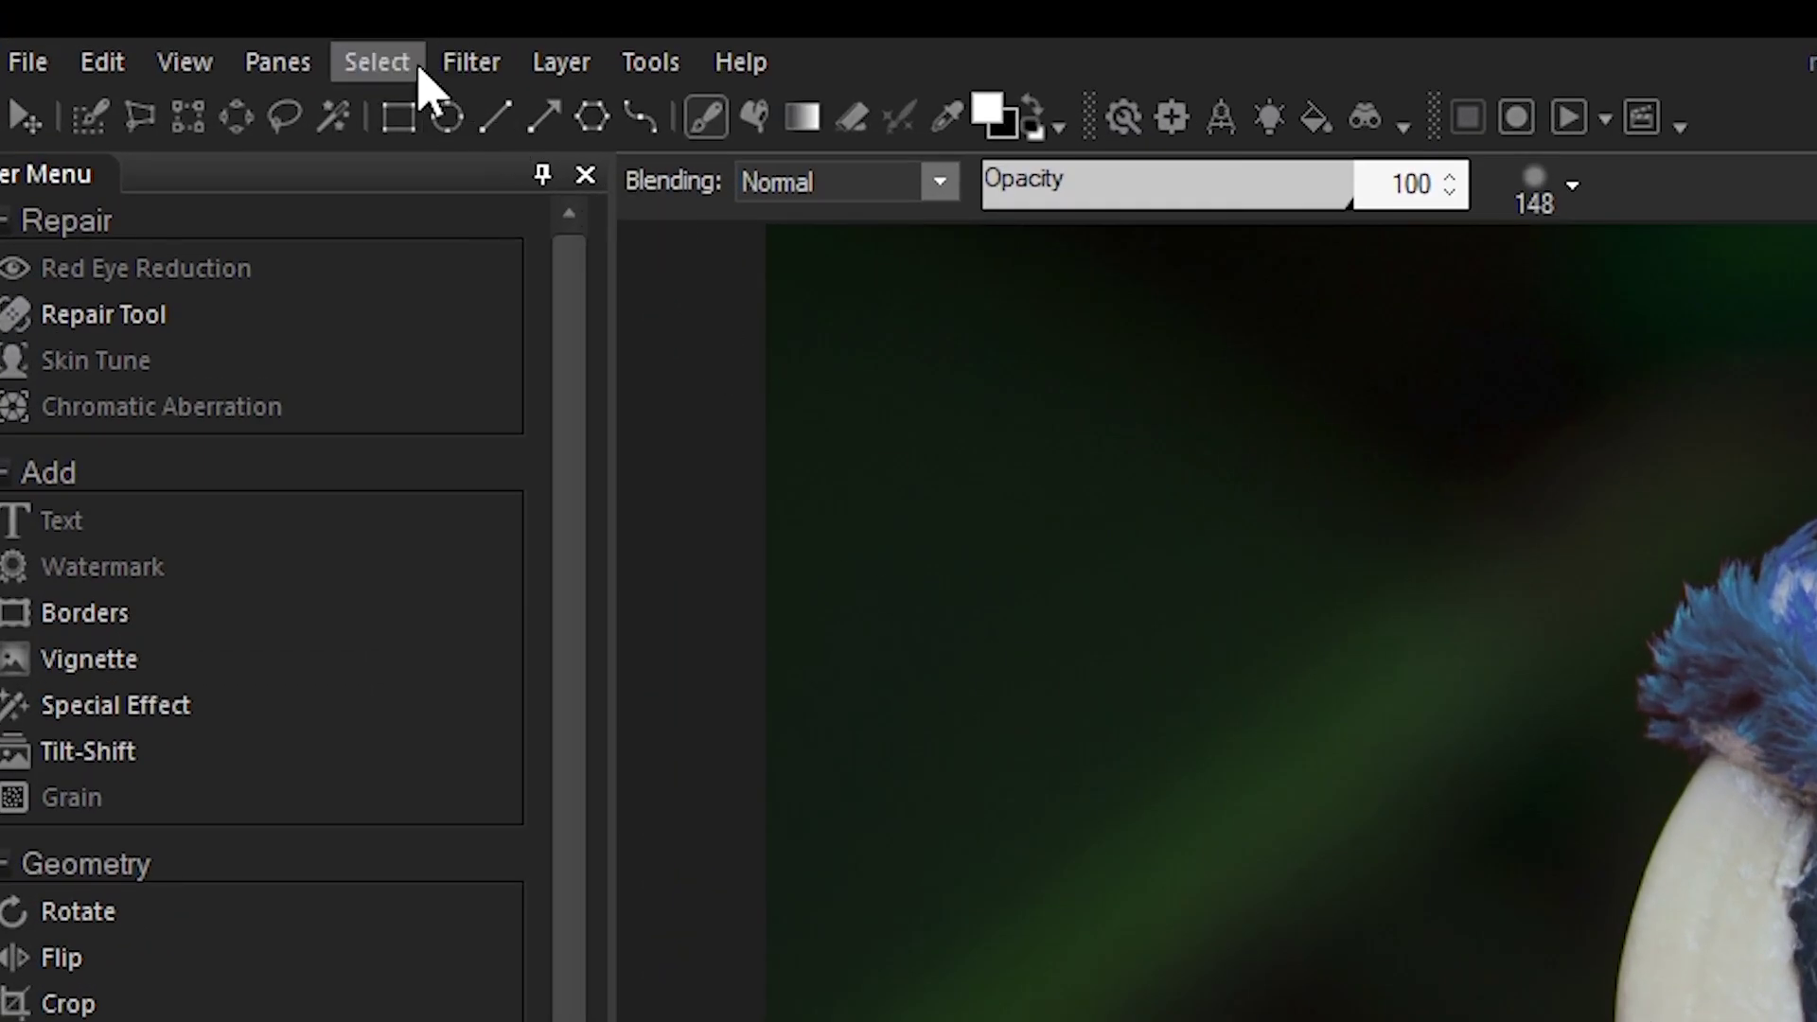
# Step: Create a selection of the parrot's blue feathers with Pixel Targeting, using cyan and blue at 100 and all other colors at 0
pyautogui.click(413, 70)
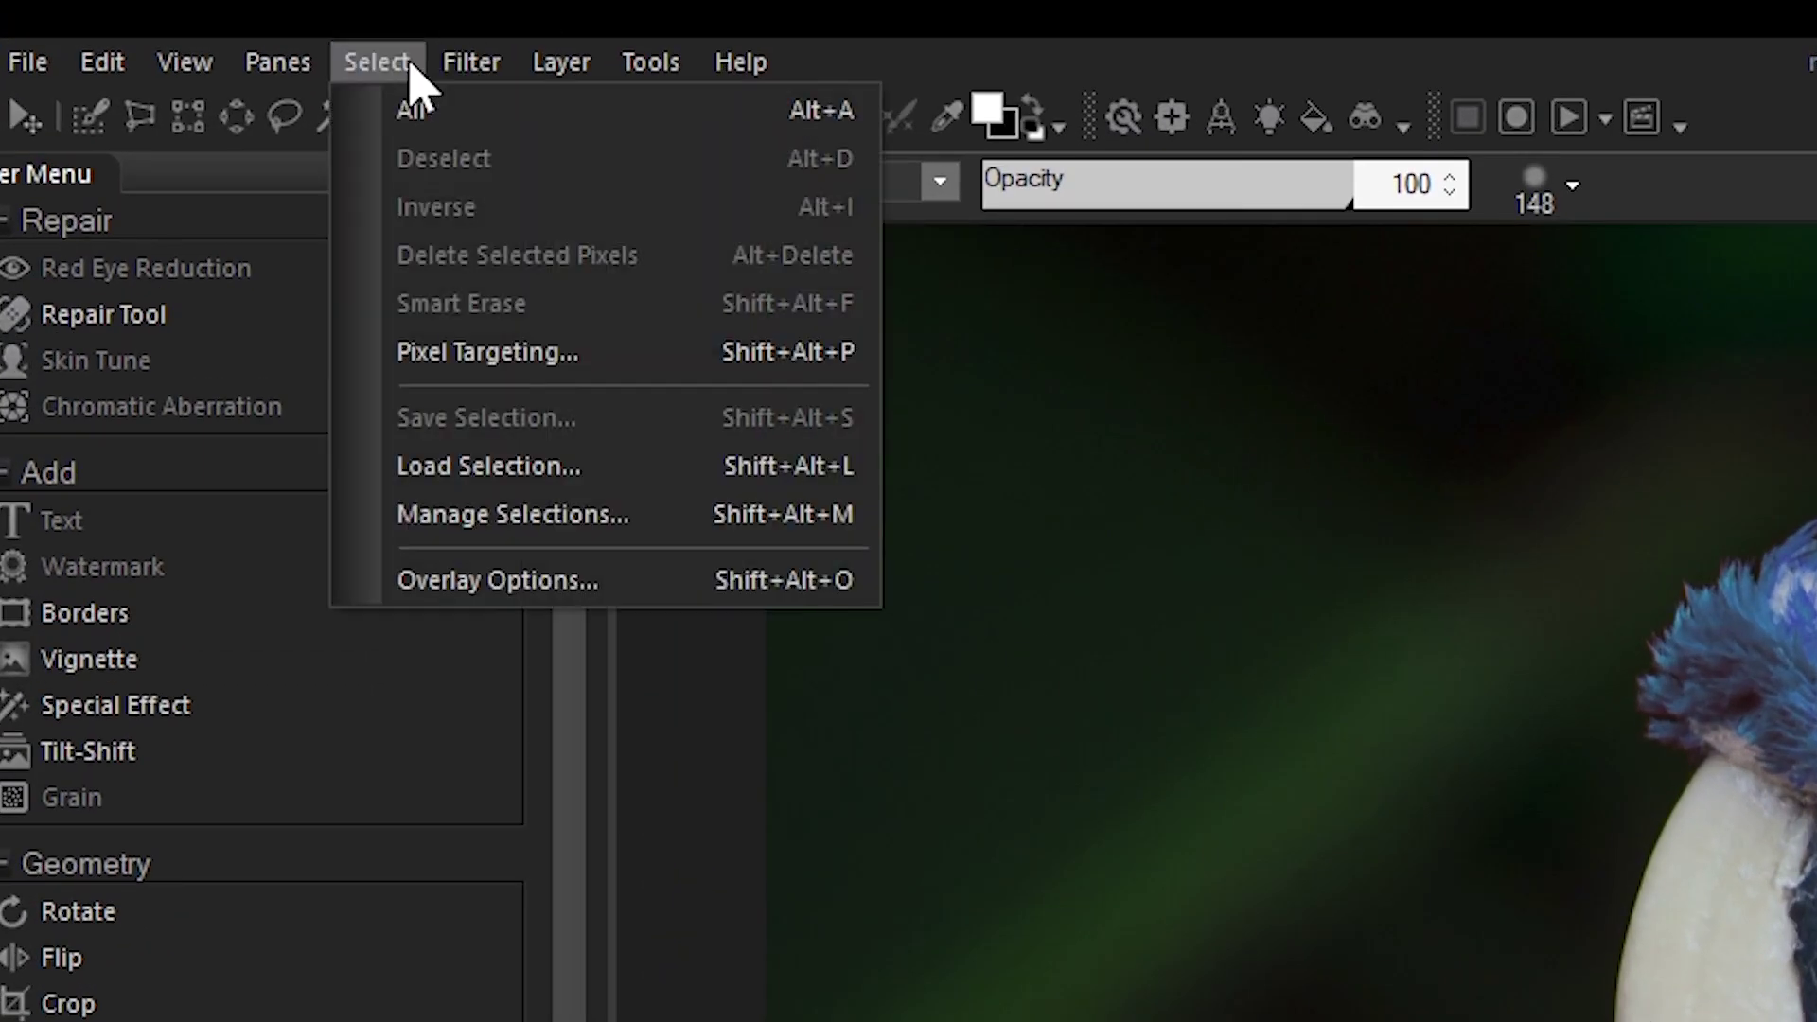
pyautogui.click(625, 365)
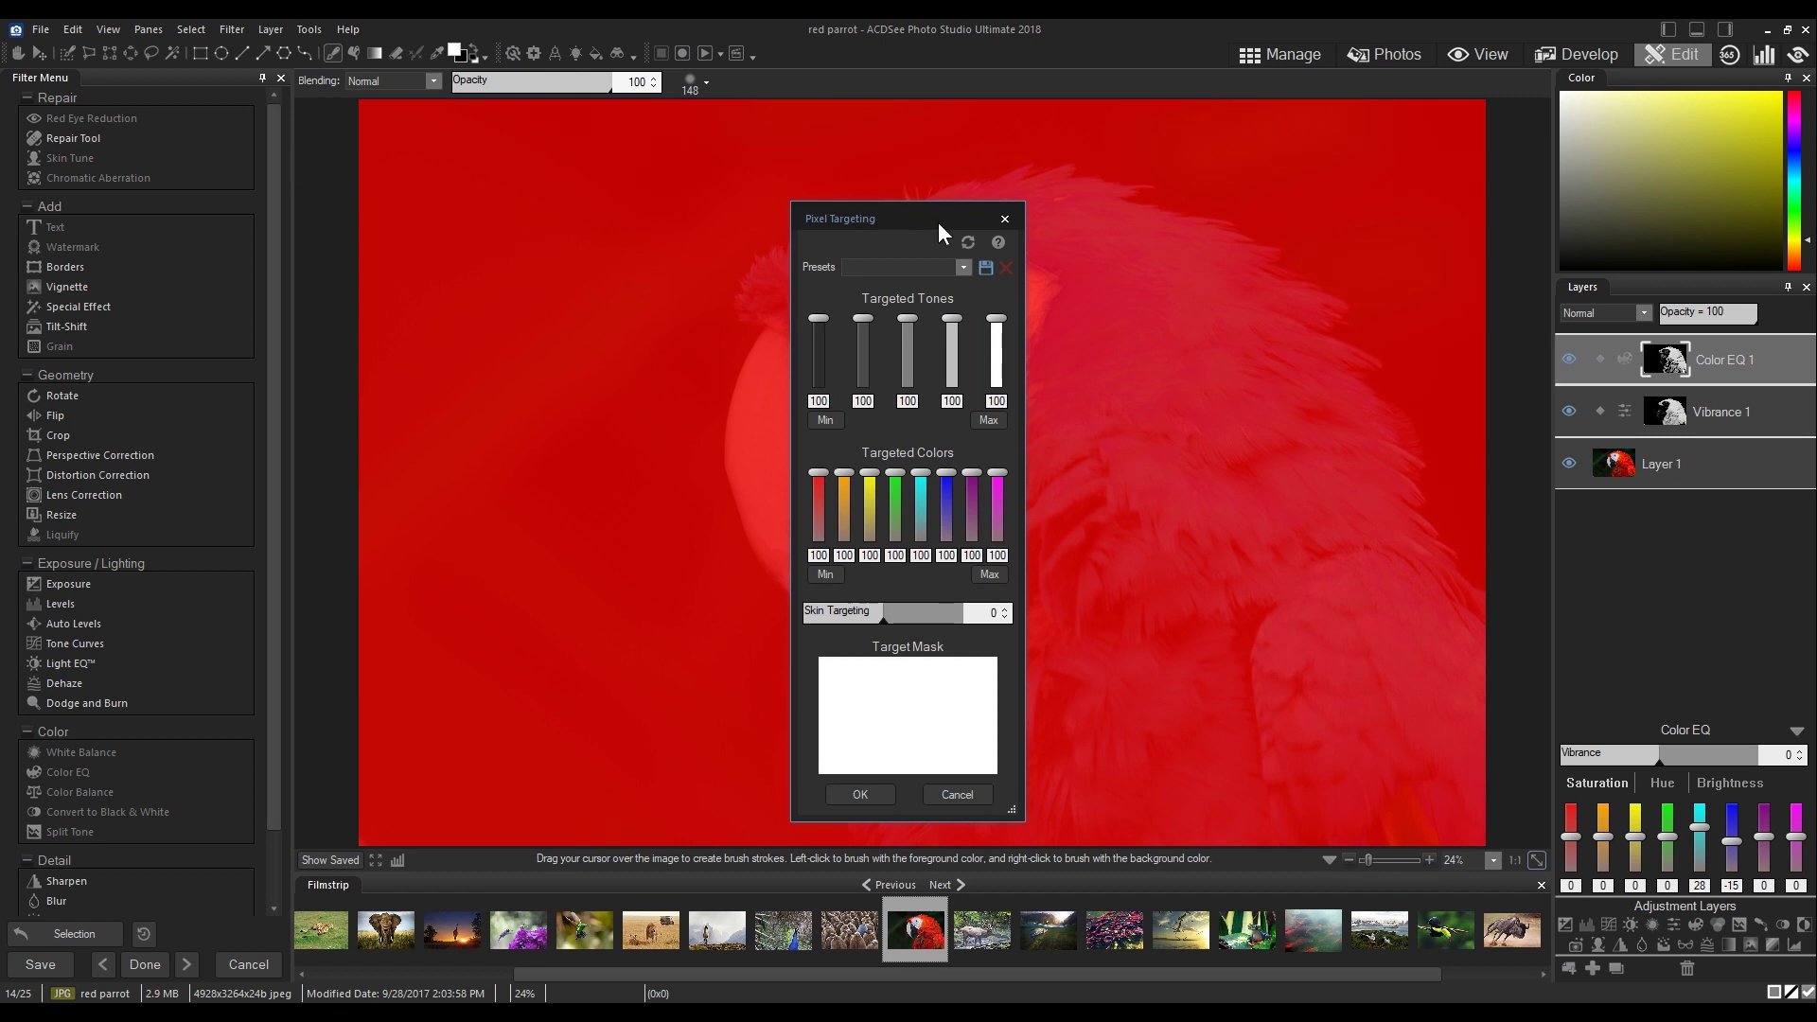
pyautogui.moveTo(938, 221); pyautogui.dragTo(560, 202)
pyautogui.click(447, 554)
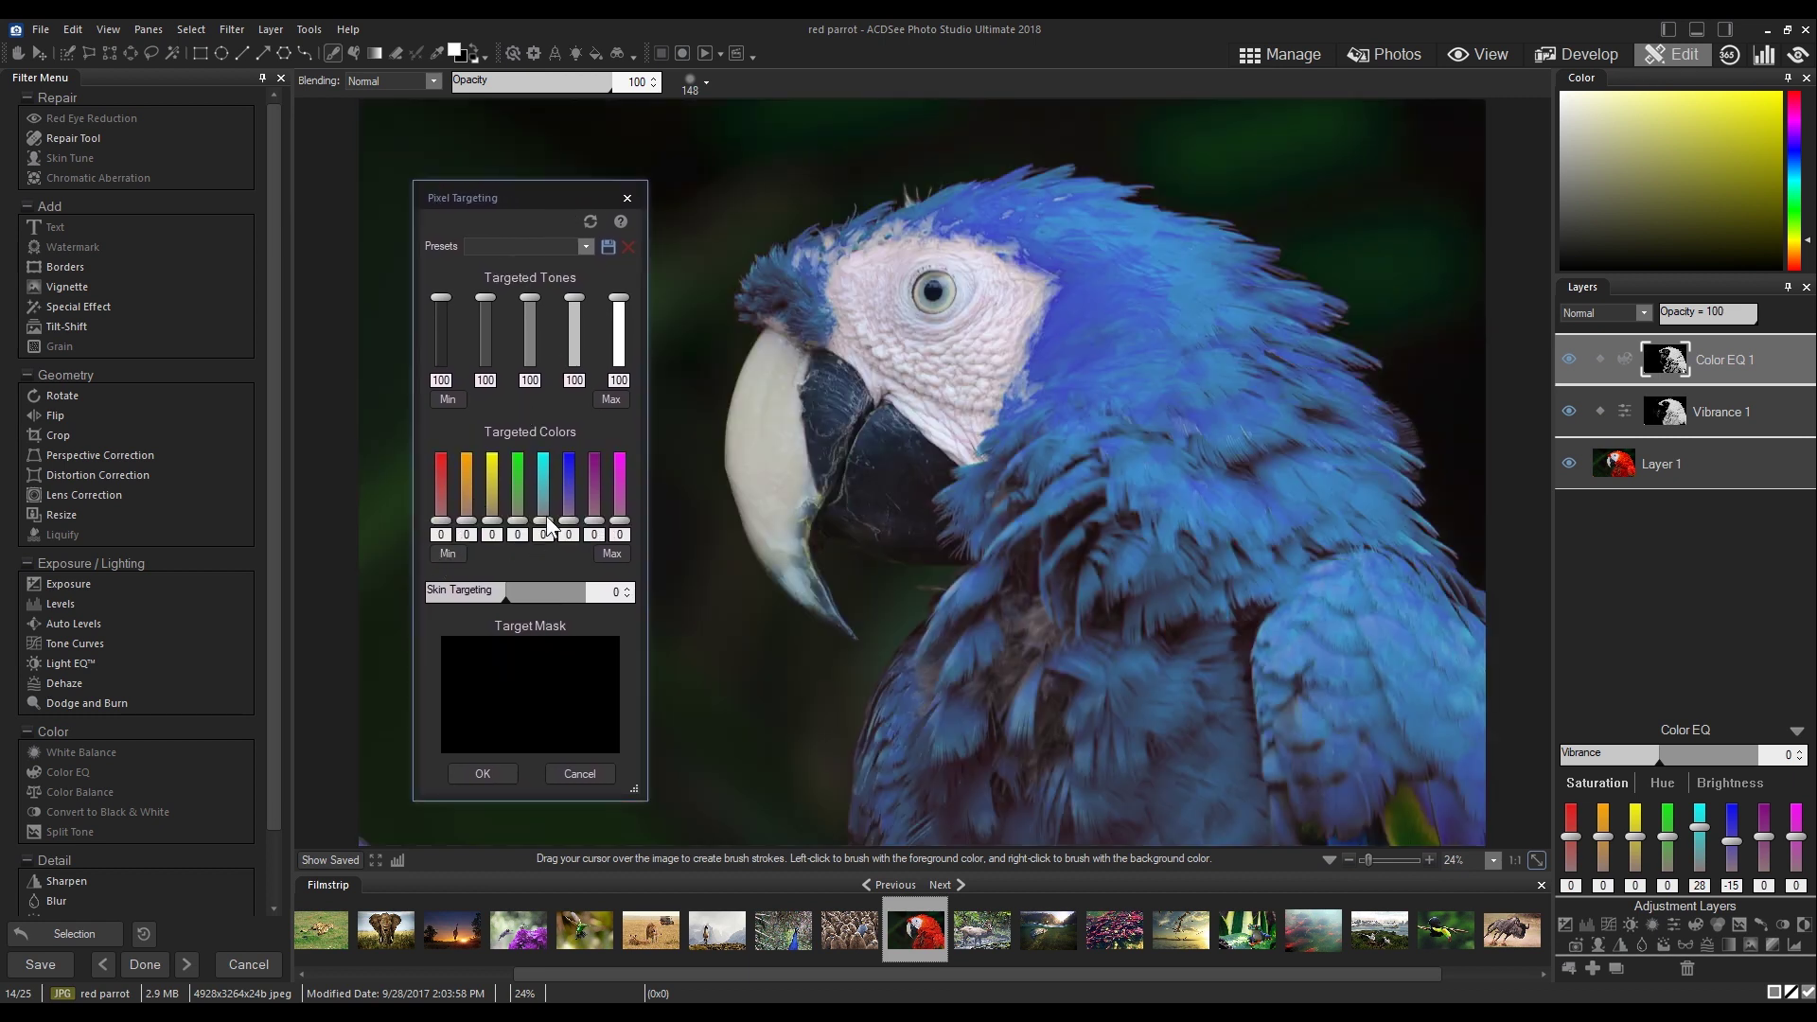
pyautogui.doubleClick(543, 520)
pyautogui.moveTo(569, 526); pyautogui.dragTo(567, 410)
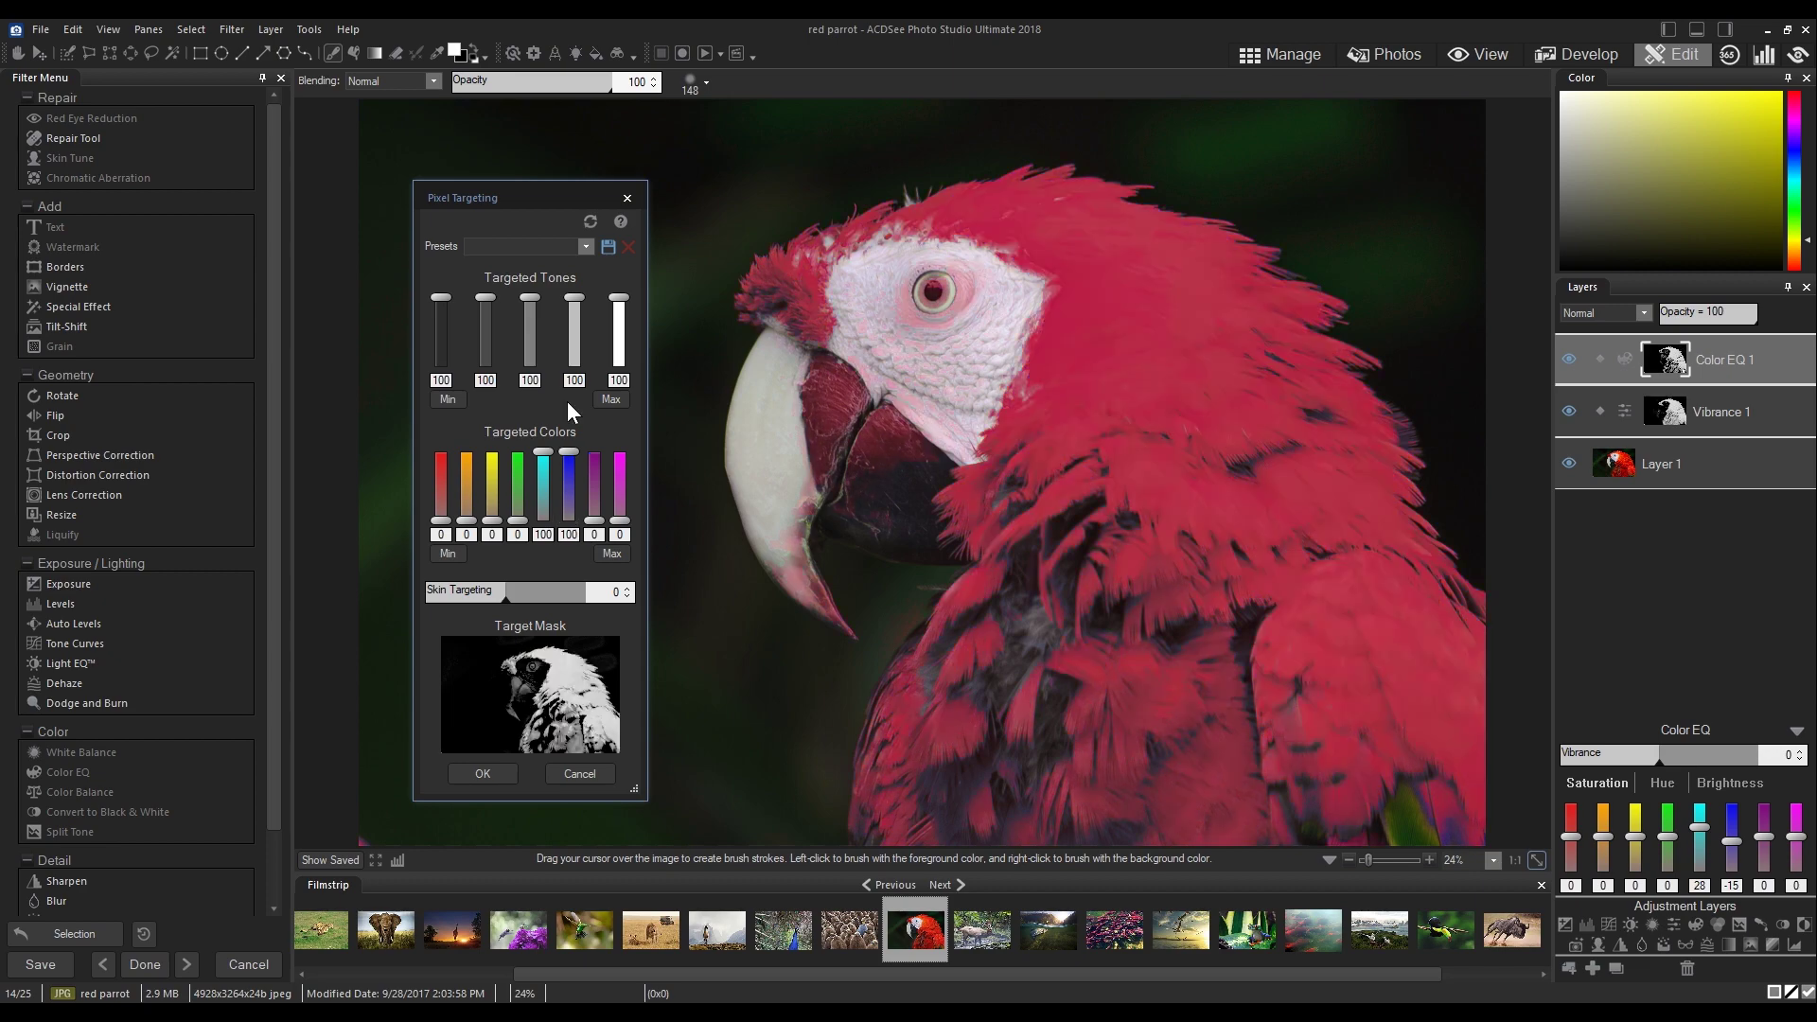
pyautogui.click(488, 770)
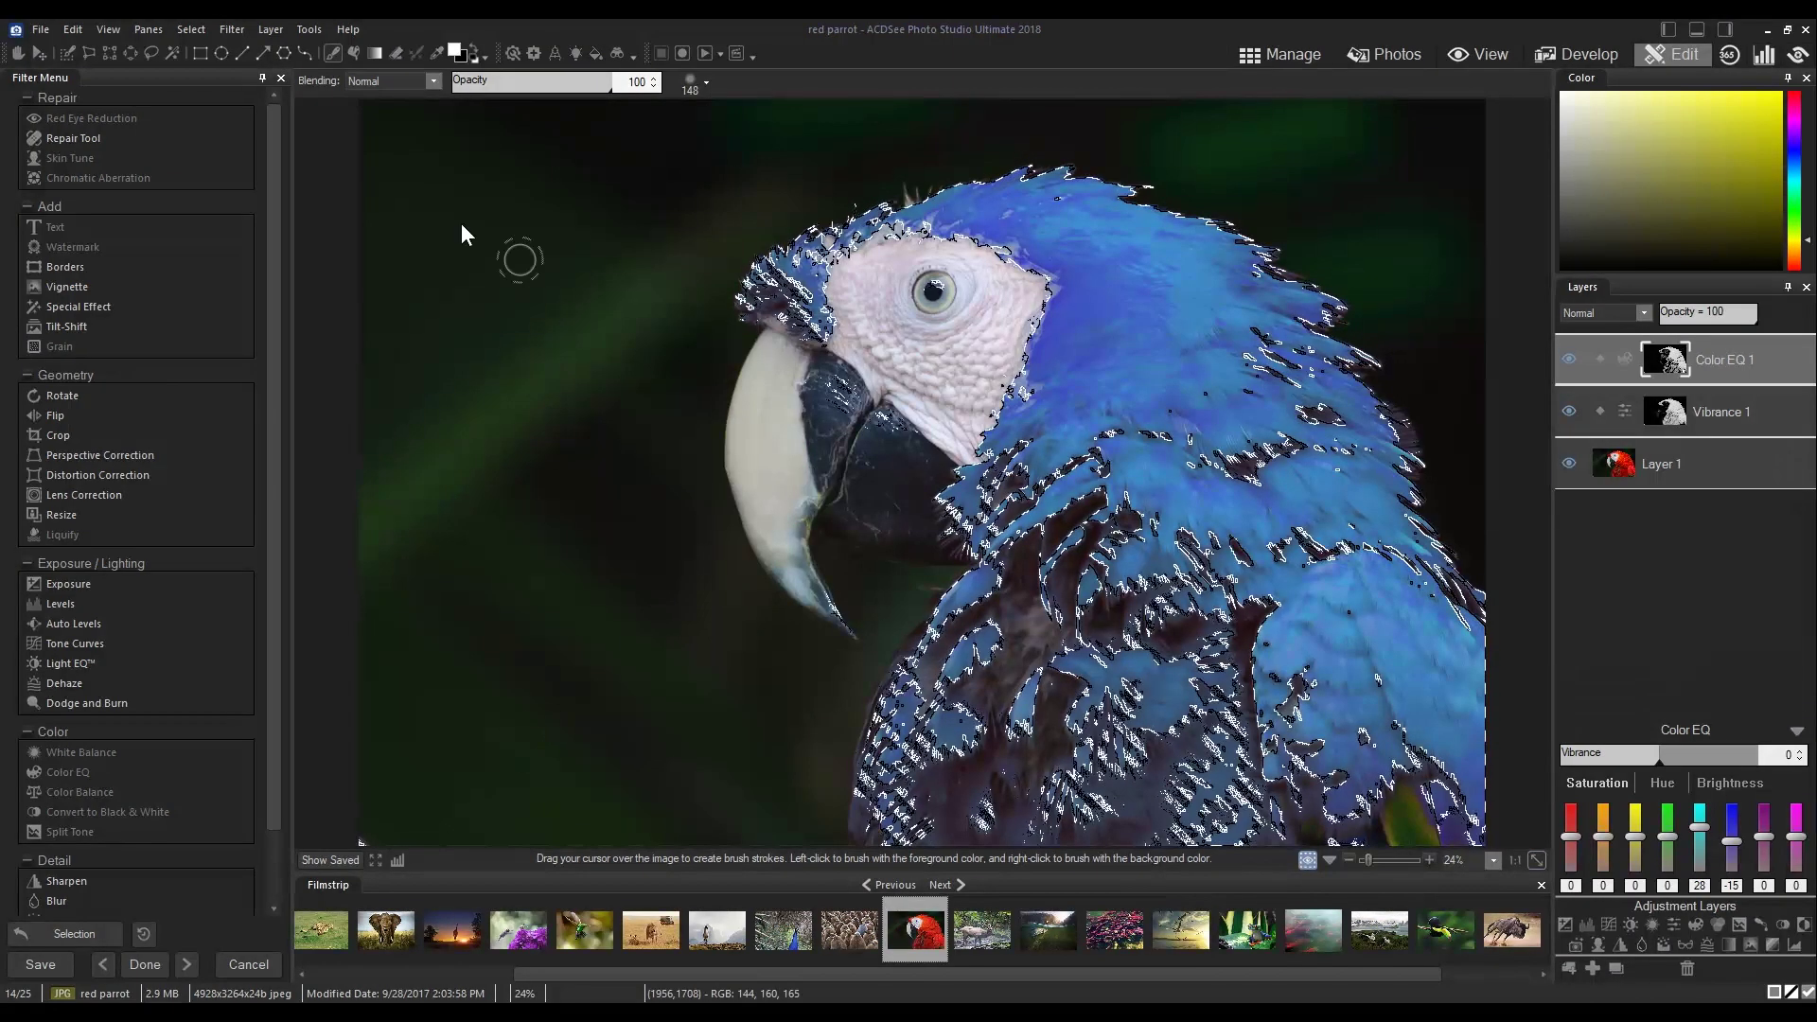
# Step: Brush the missed neck and body feathers into the selection with the selection brush, with Smart Brushing set to Off
pyautogui.click(67, 54)
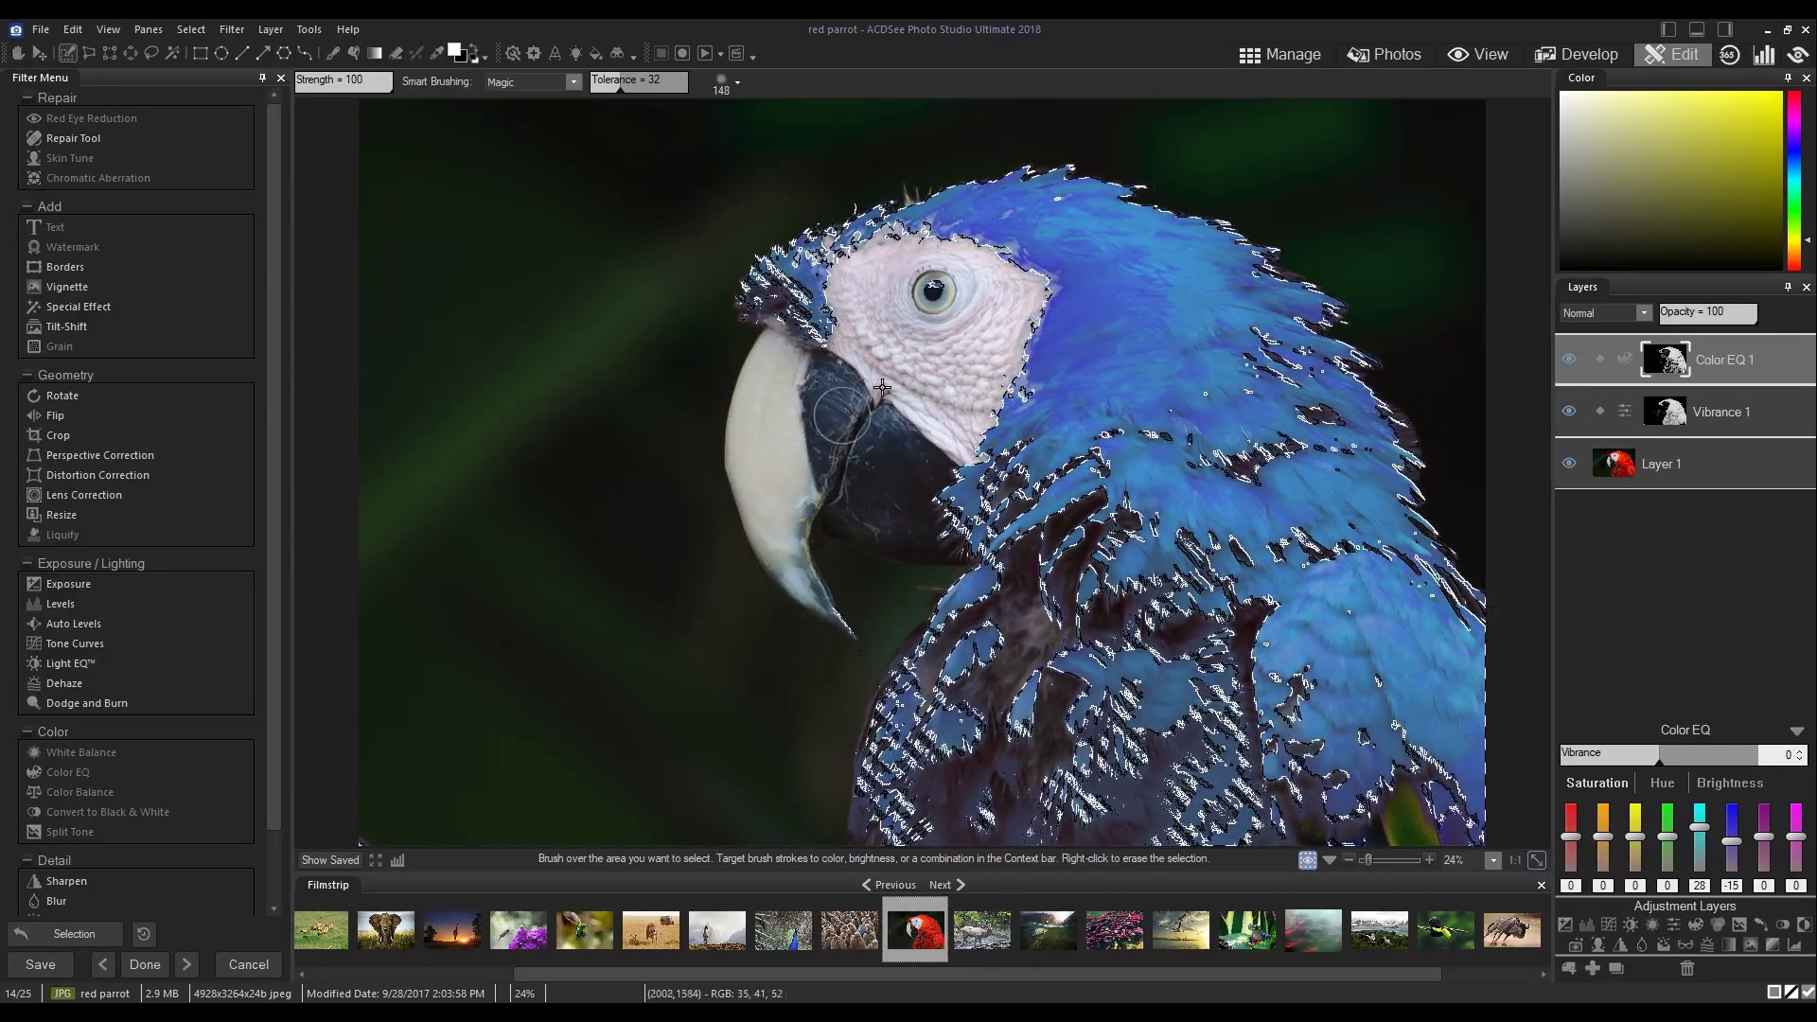
pyautogui.click(530, 81)
pyautogui.click(511, 99)
pyautogui.moveTo(984, 492)
pyautogui.mouseDown()
pyautogui.moveTo(1029, 635)
pyautogui.moveTo(1193, 795)
pyautogui.moveTo(1324, 776)
pyautogui.moveTo(1306, 852)
pyautogui.mouseUp()
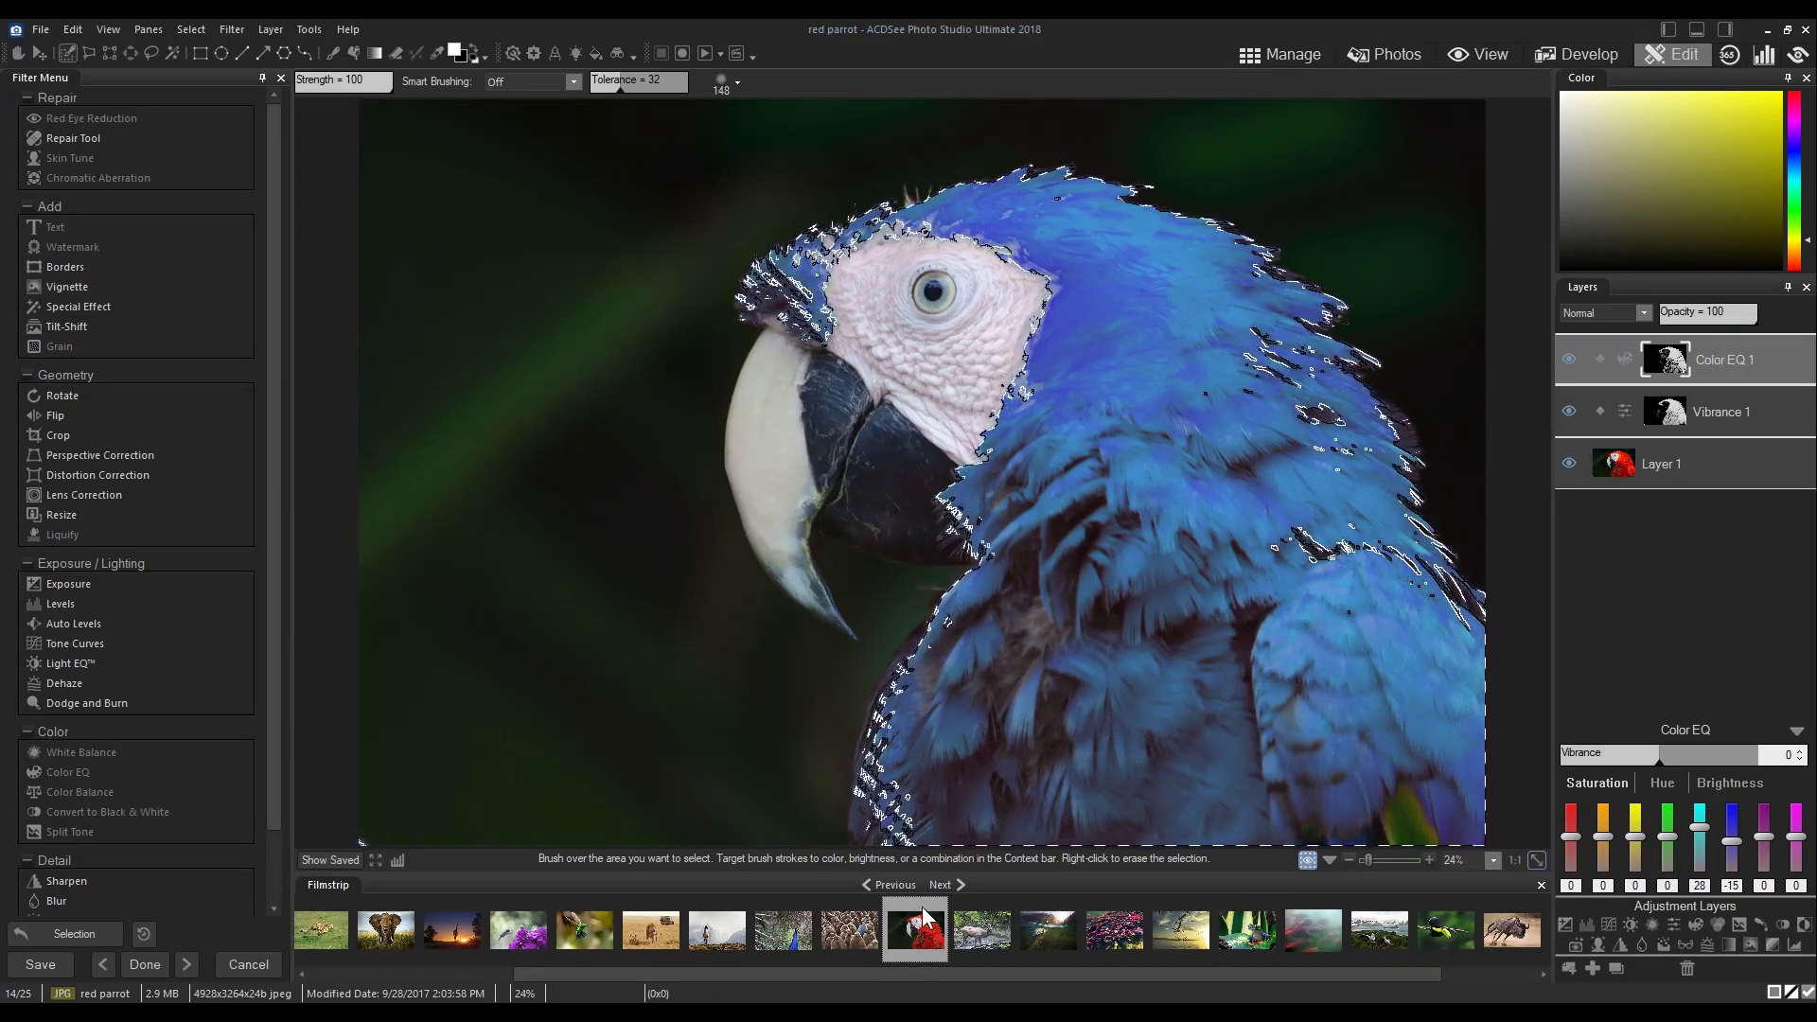
# Step: Refine the selection along the parrot's lower chest edge with the selection brush, with Smart Brushing set to Magic
pyautogui.click(530, 81)
pyautogui.click(515, 130)
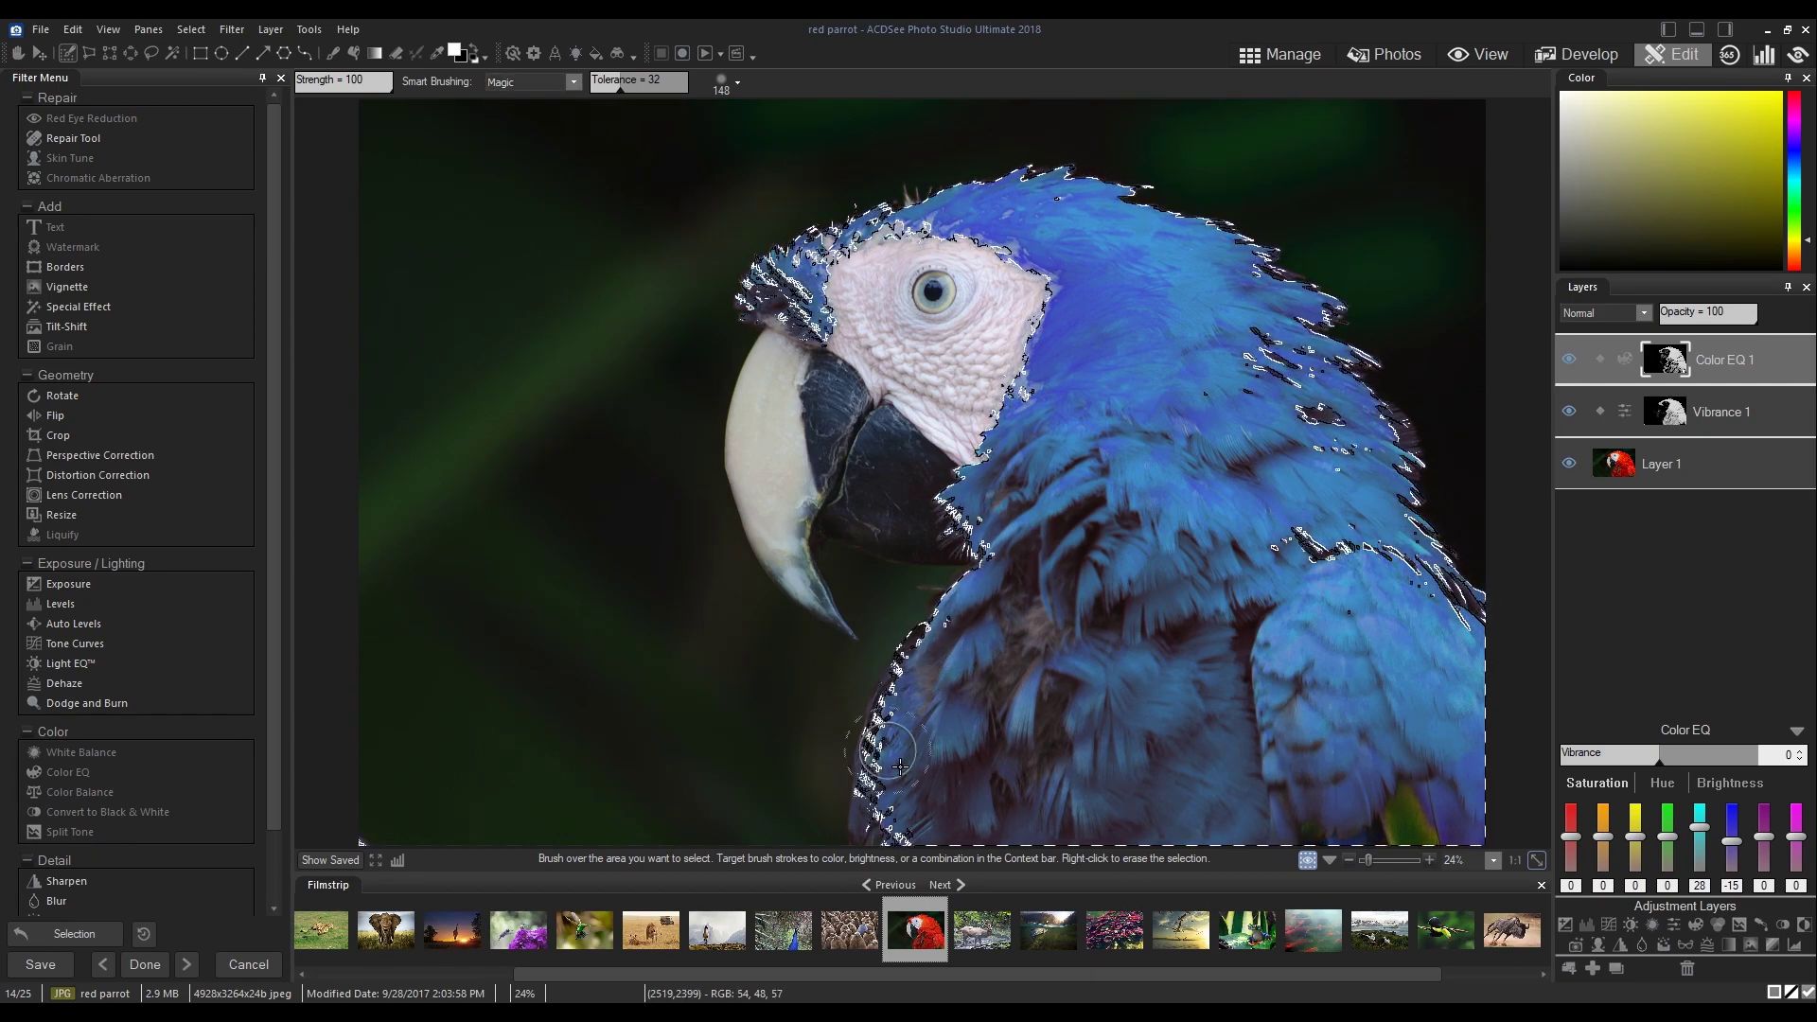
pyautogui.moveTo(806, 790); pyautogui.dragTo(939, 568)
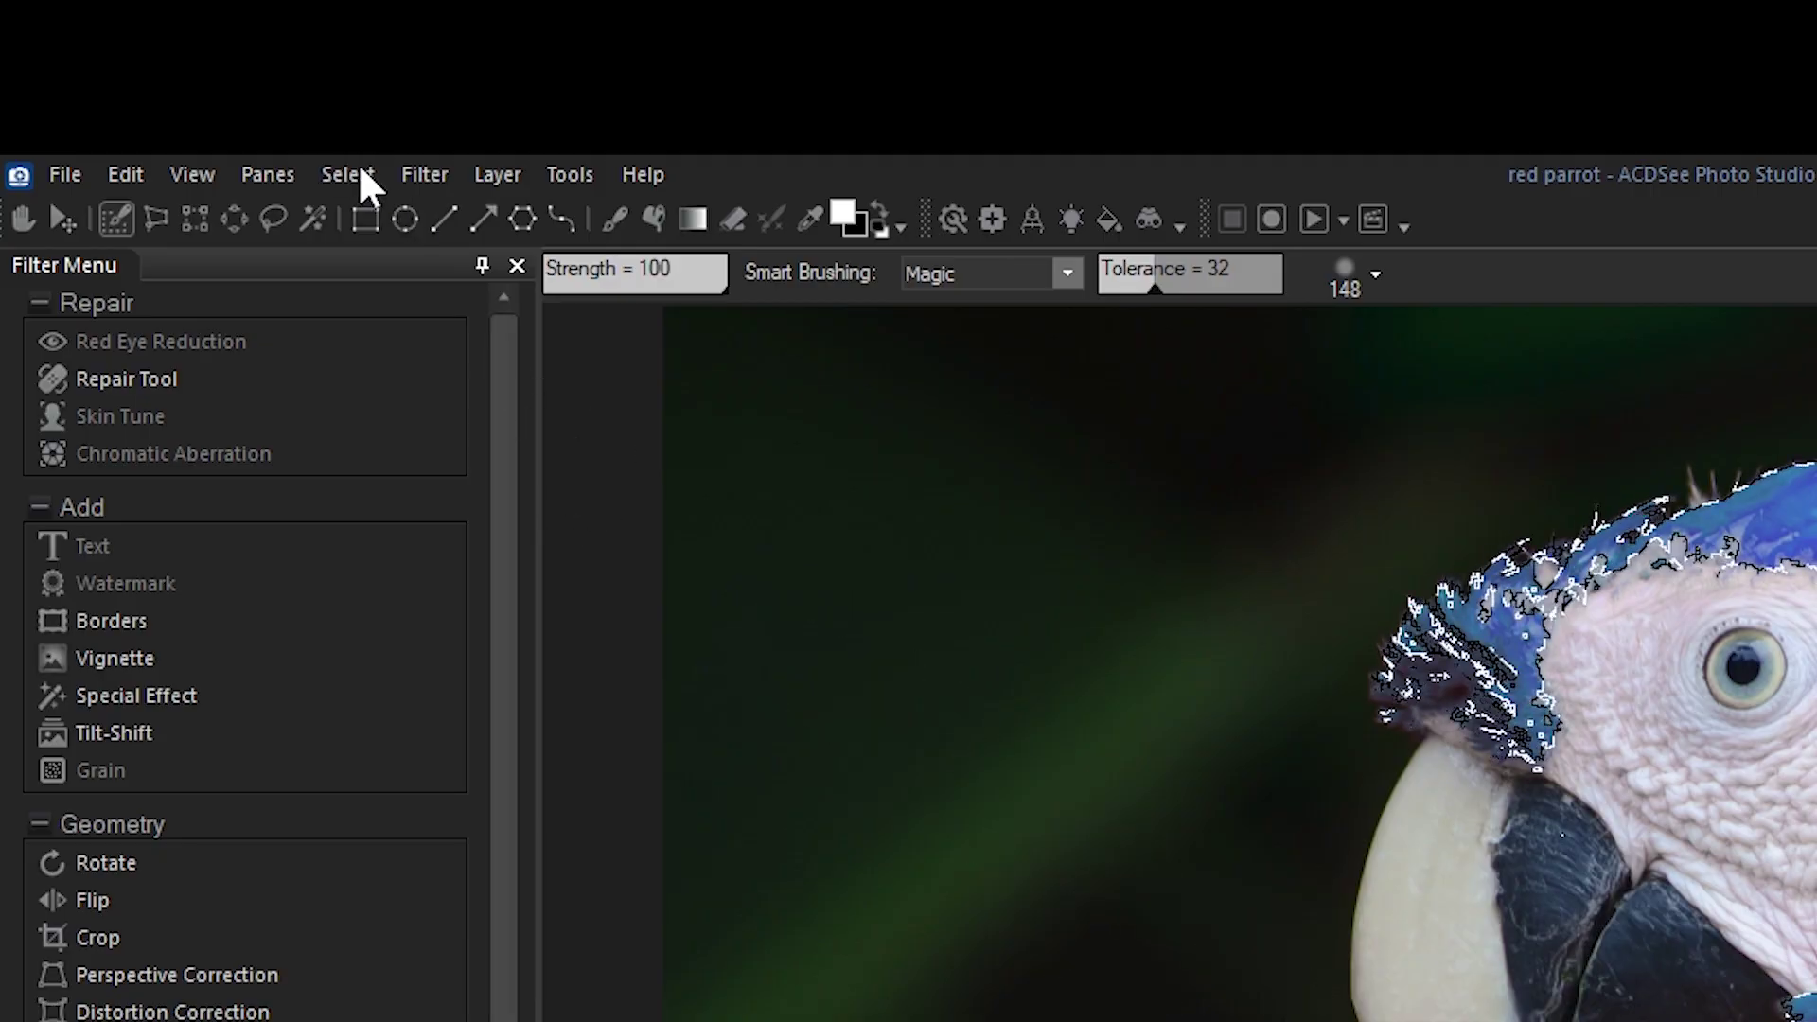
# Step: Save the current feather selection under the name "Bird Selection"
pyautogui.click(359, 165)
pyautogui.click(445, 466)
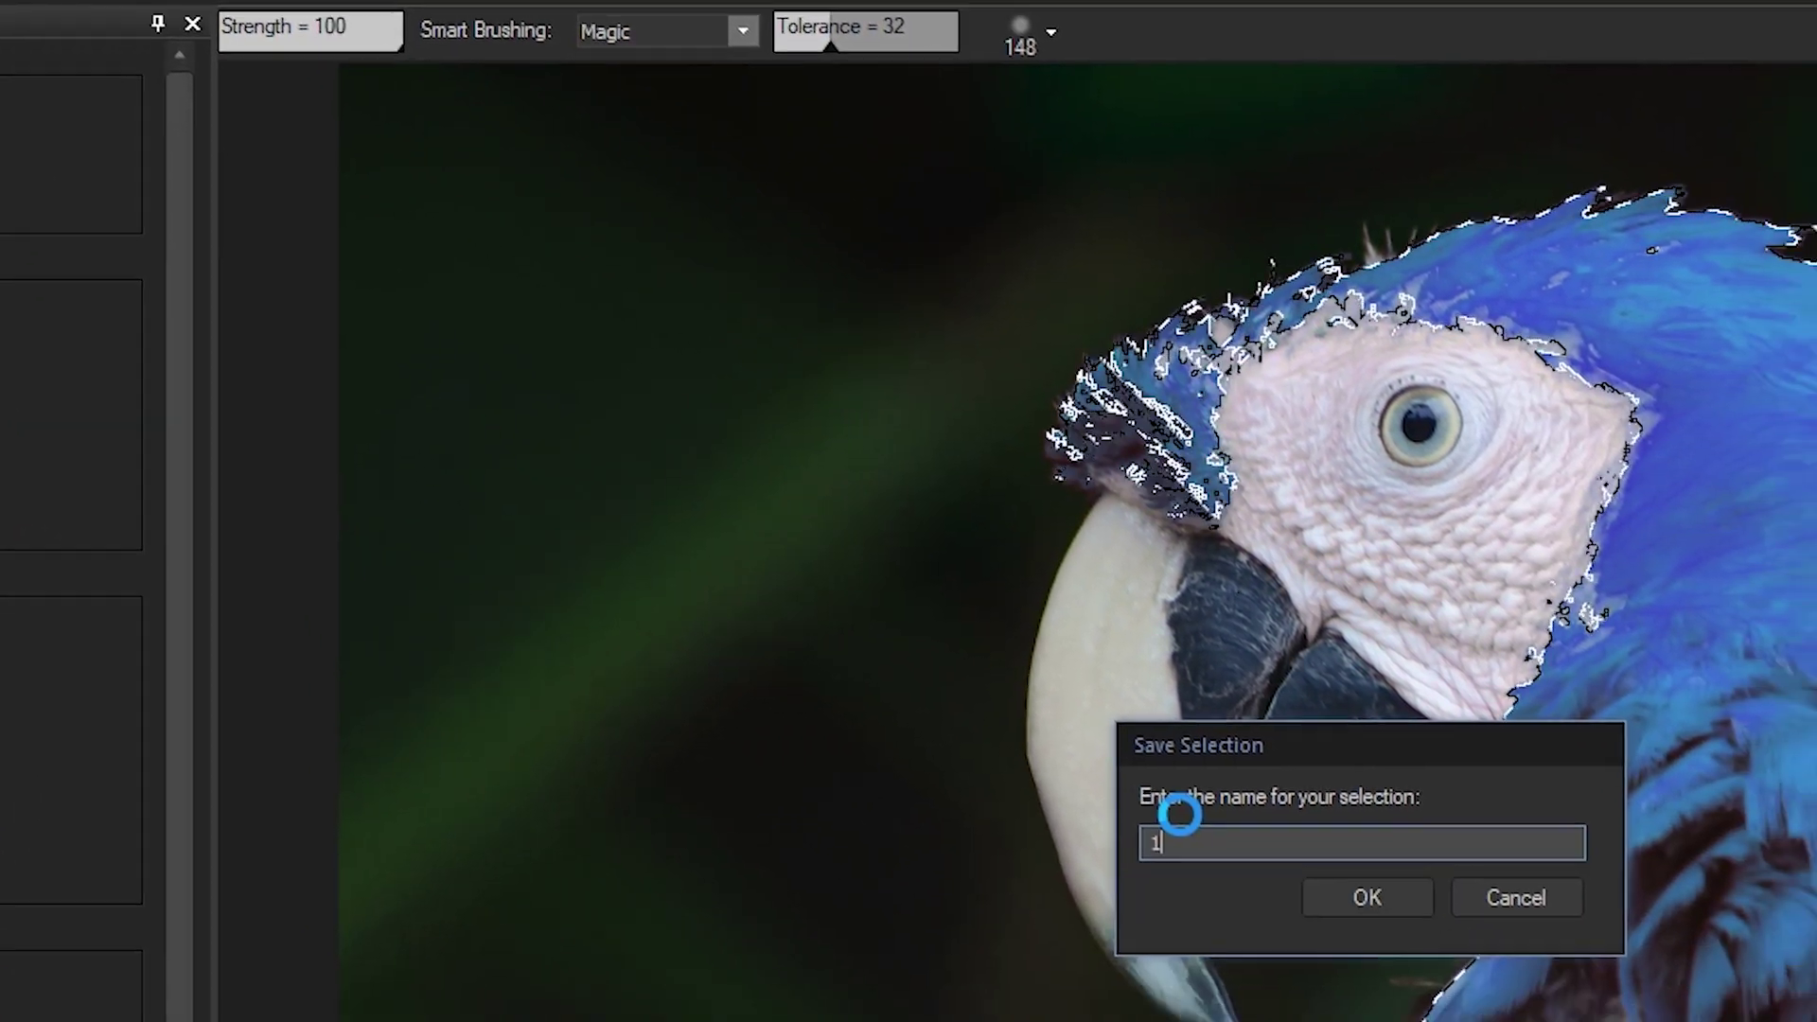
pyautogui.write('B')
pyautogui.write('ird Selection')
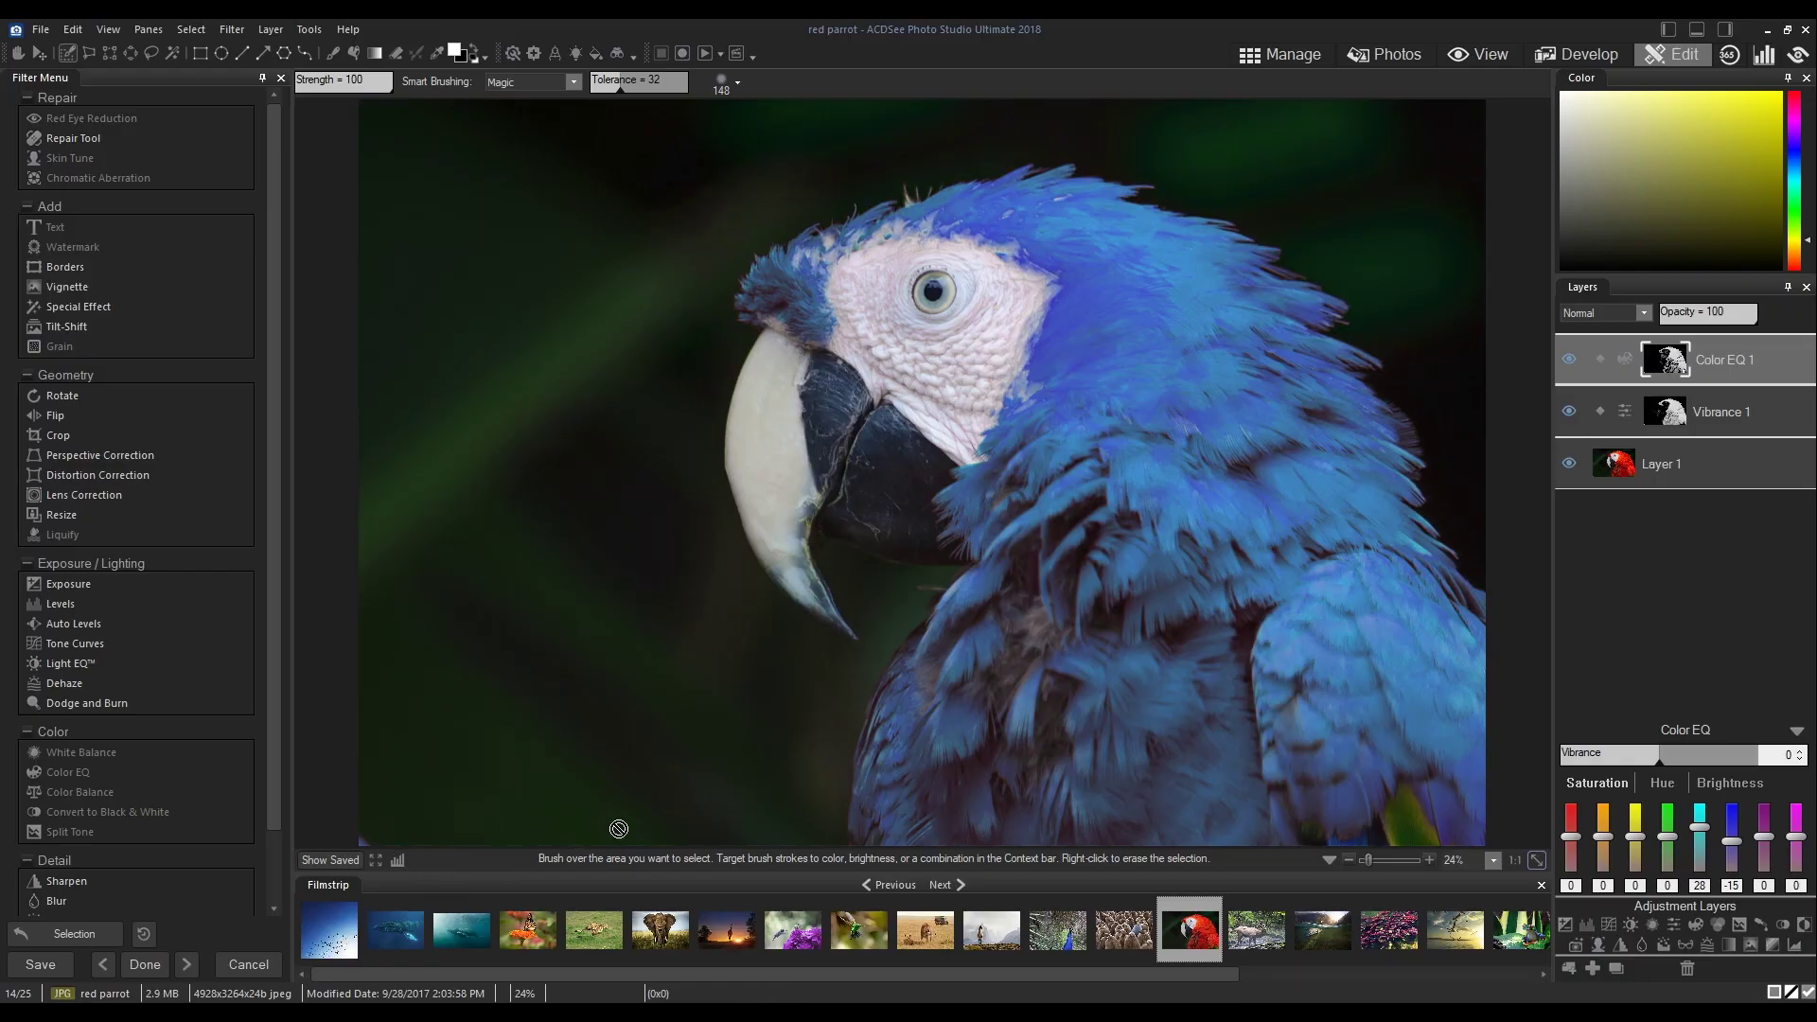
# Step: Add the photo of birds in a blue sky as a new layer, and place it over the parrot's head and body
pyautogui.moveTo(1723, 331); pyautogui.dragTo(1722, 331)
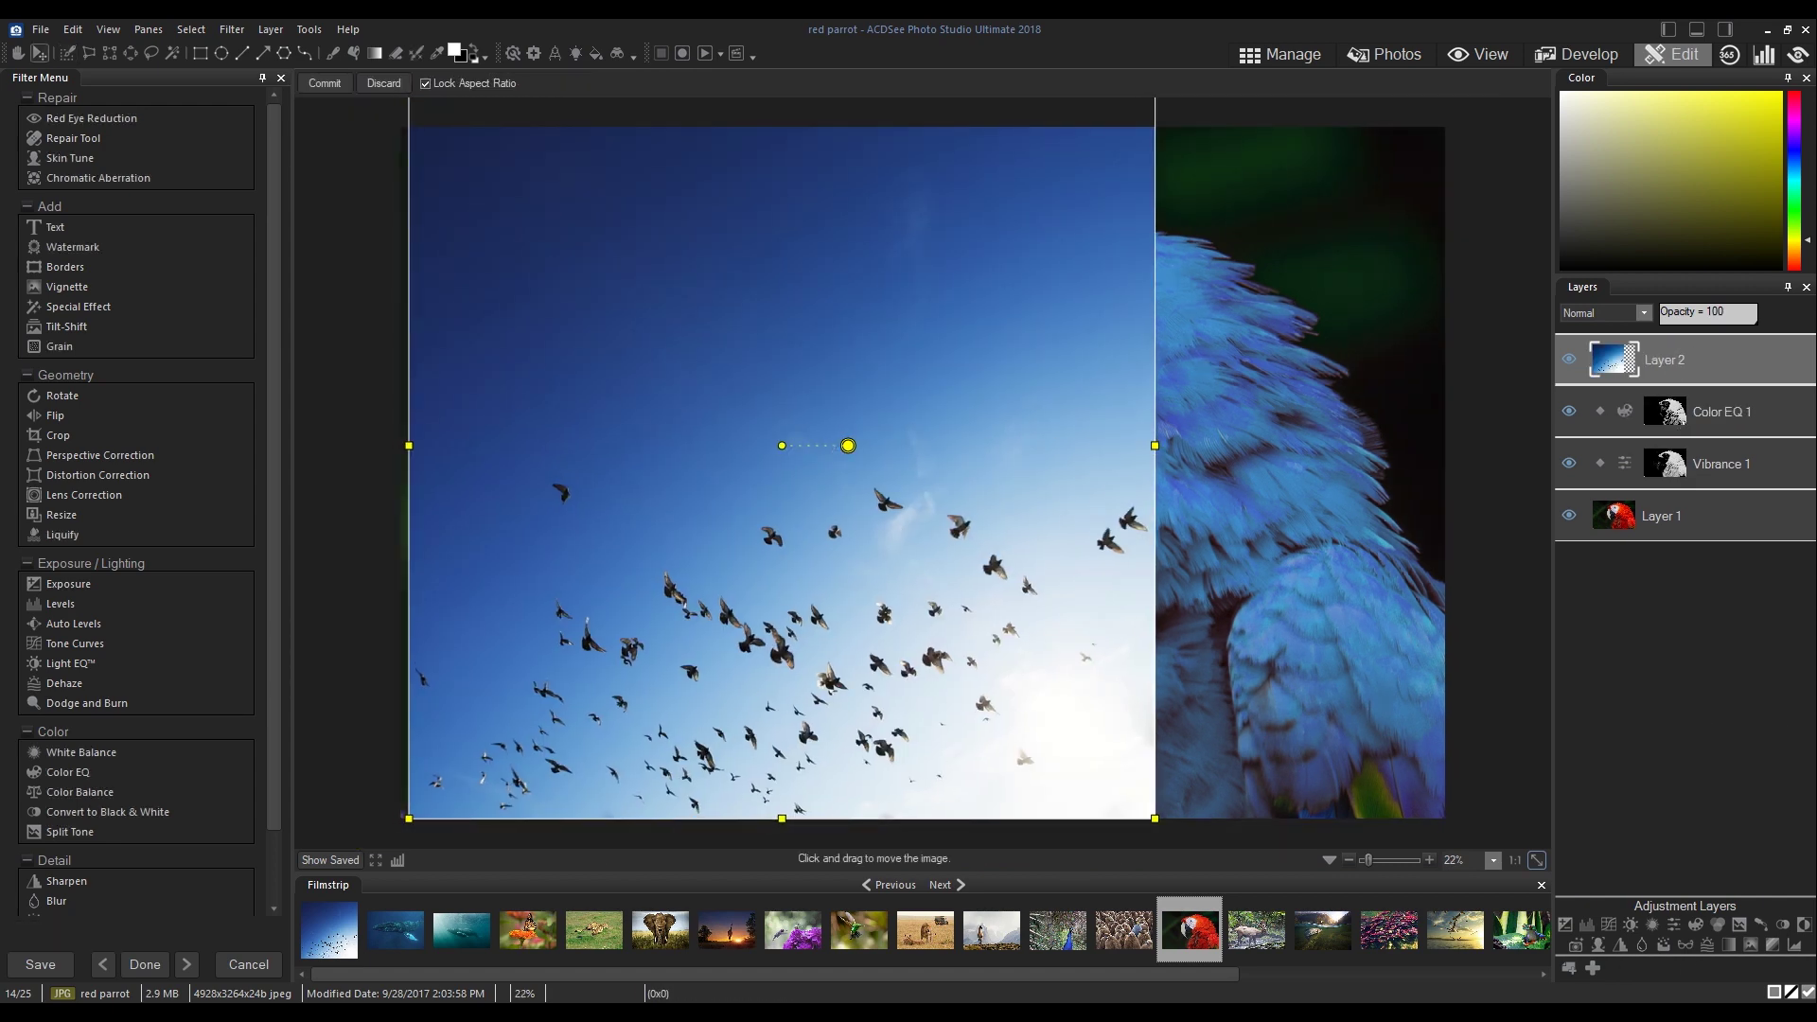
pyautogui.moveTo(806, 398); pyautogui.dragTo(1109, 409)
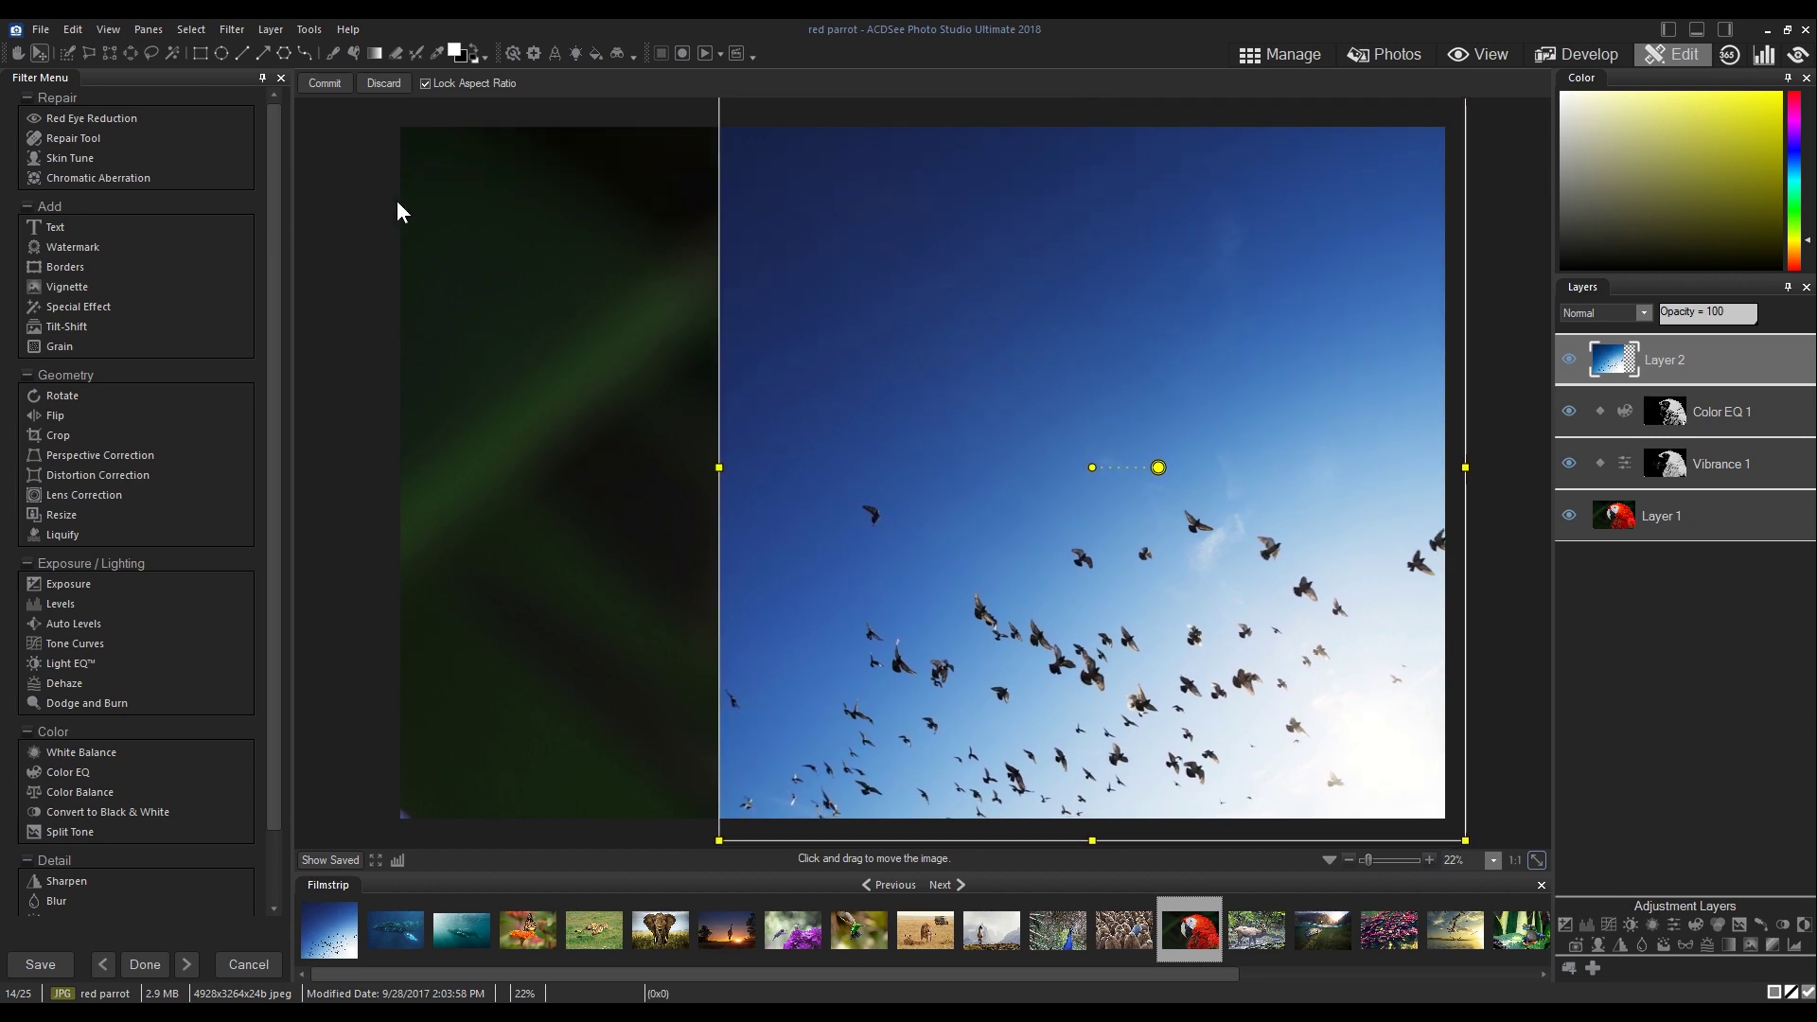
pyautogui.click(325, 84)
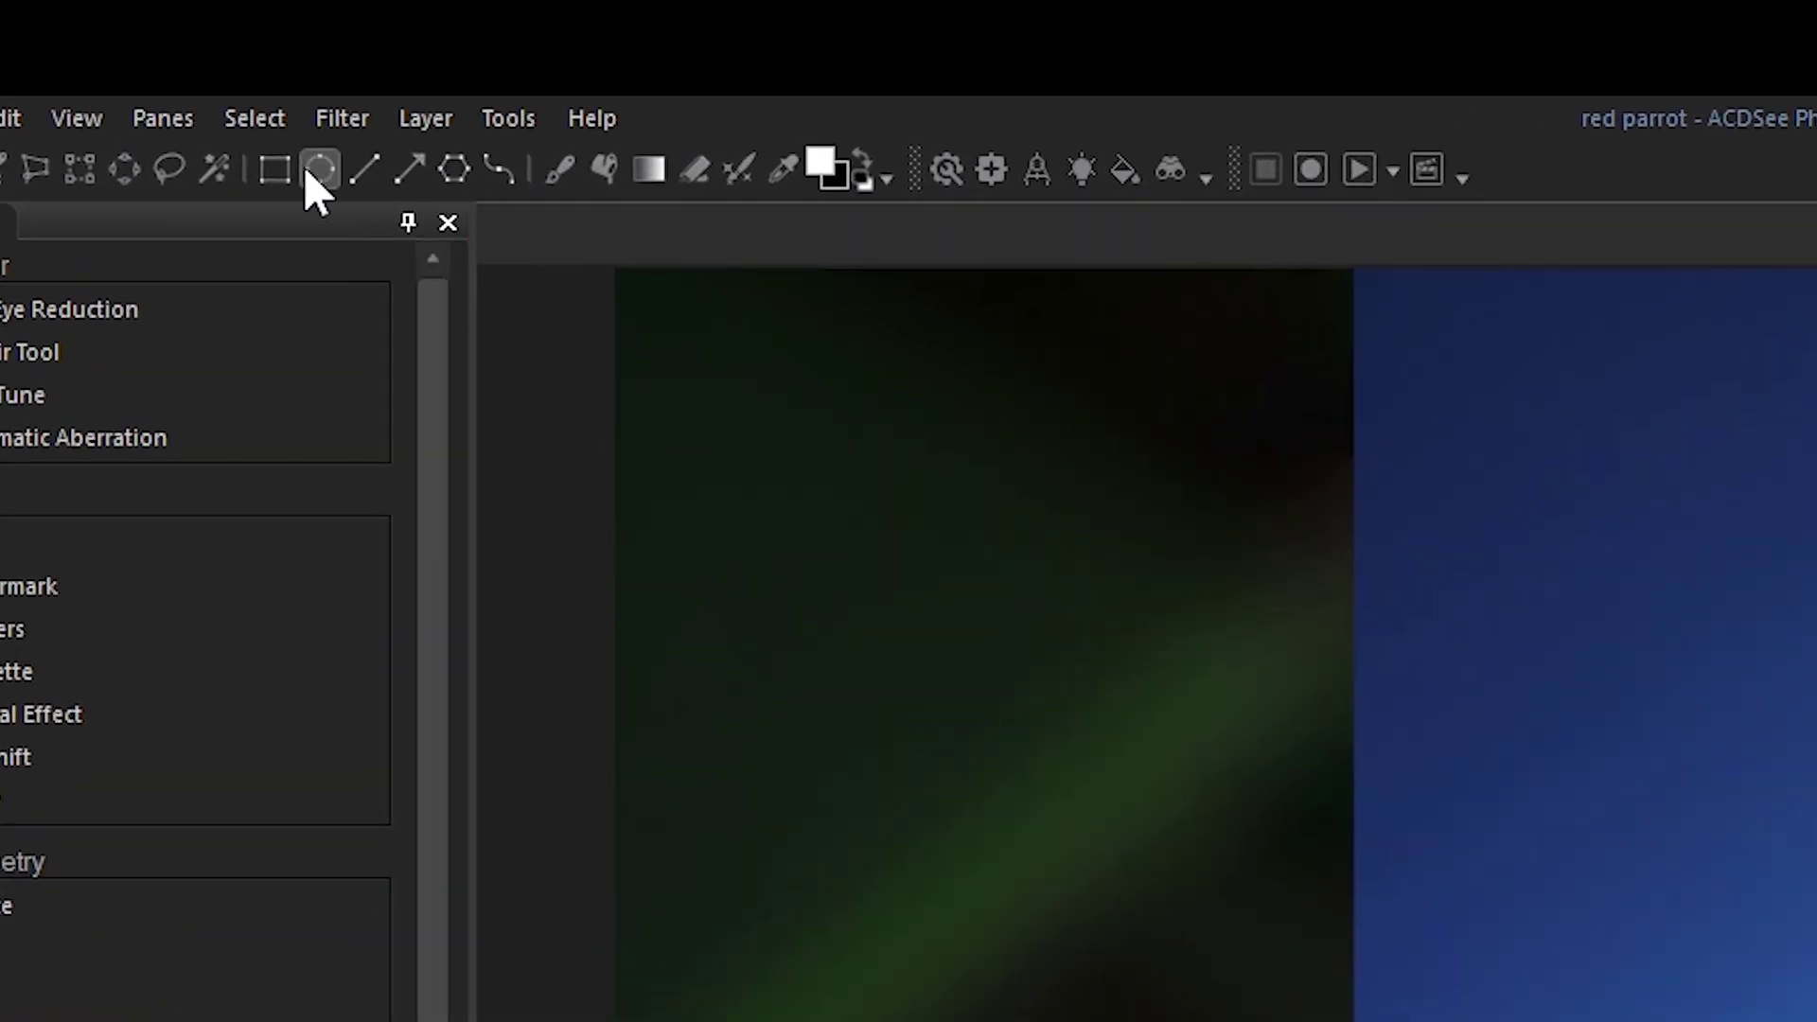
# Step: Load the saved "Bird Selection" and add it as a layer mask on the sky layer
pyautogui.click(253, 118)
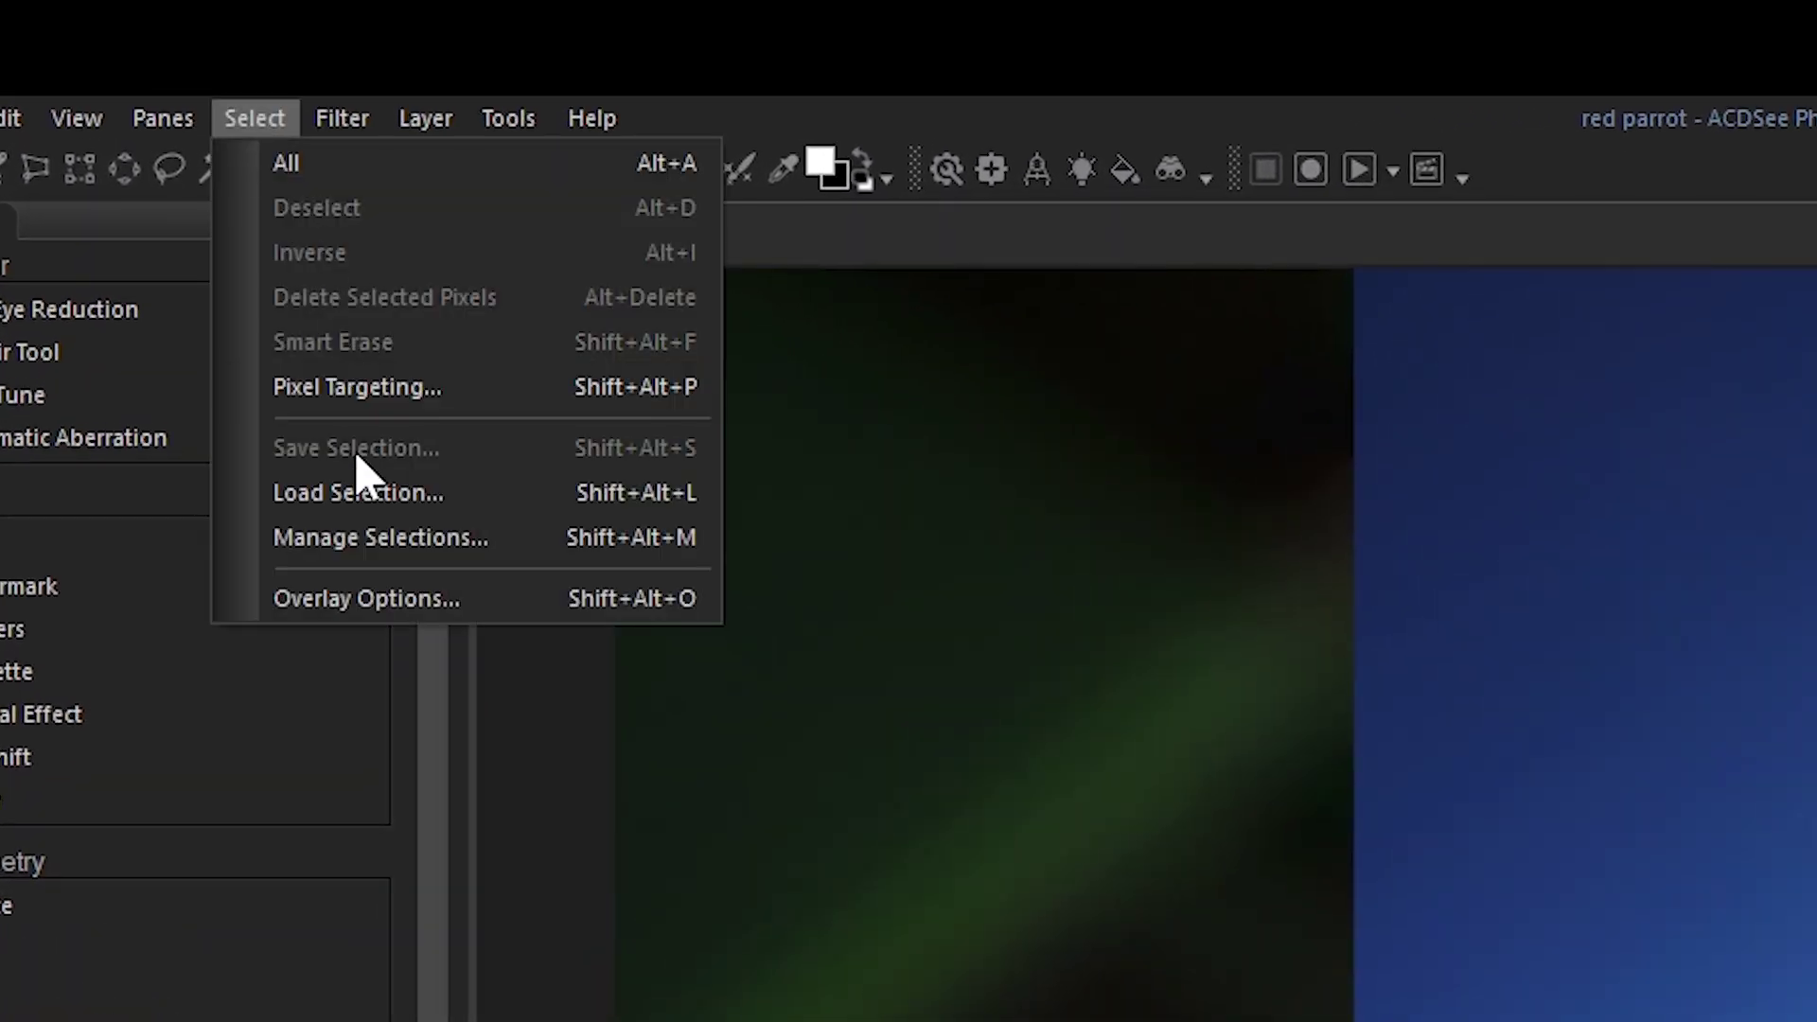
pyautogui.click(364, 492)
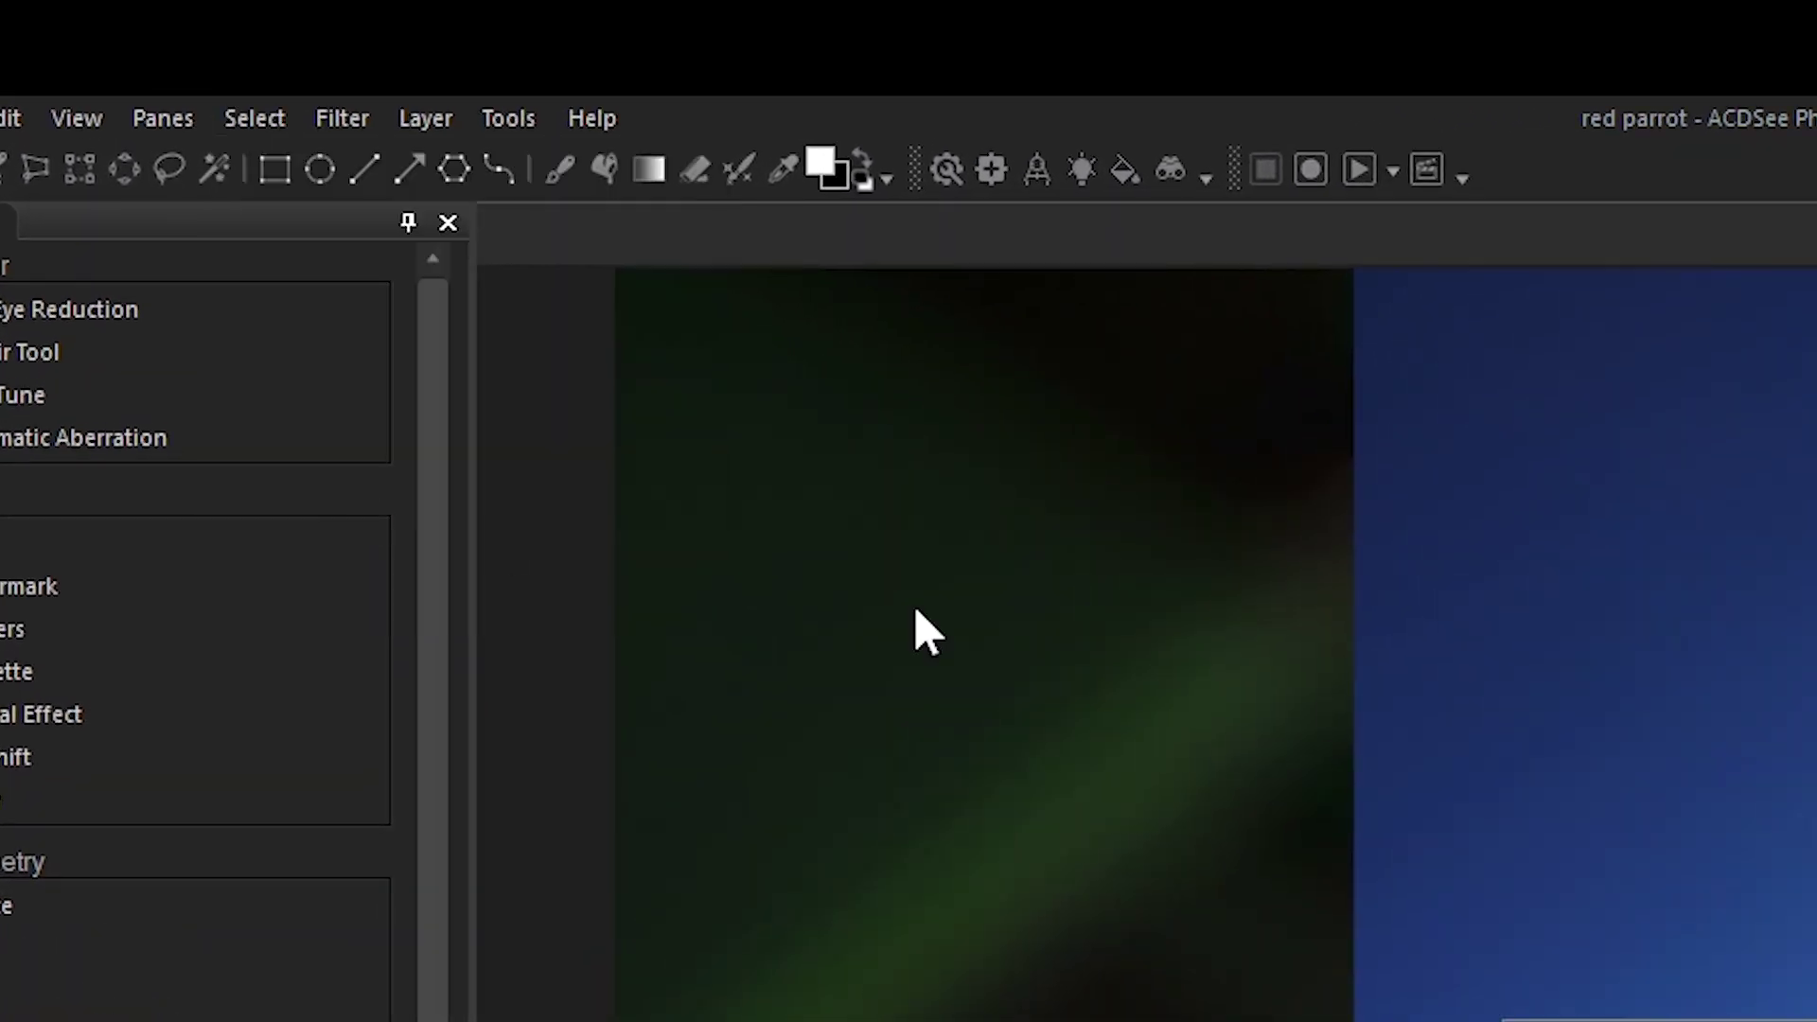
pyautogui.click(1011, 511)
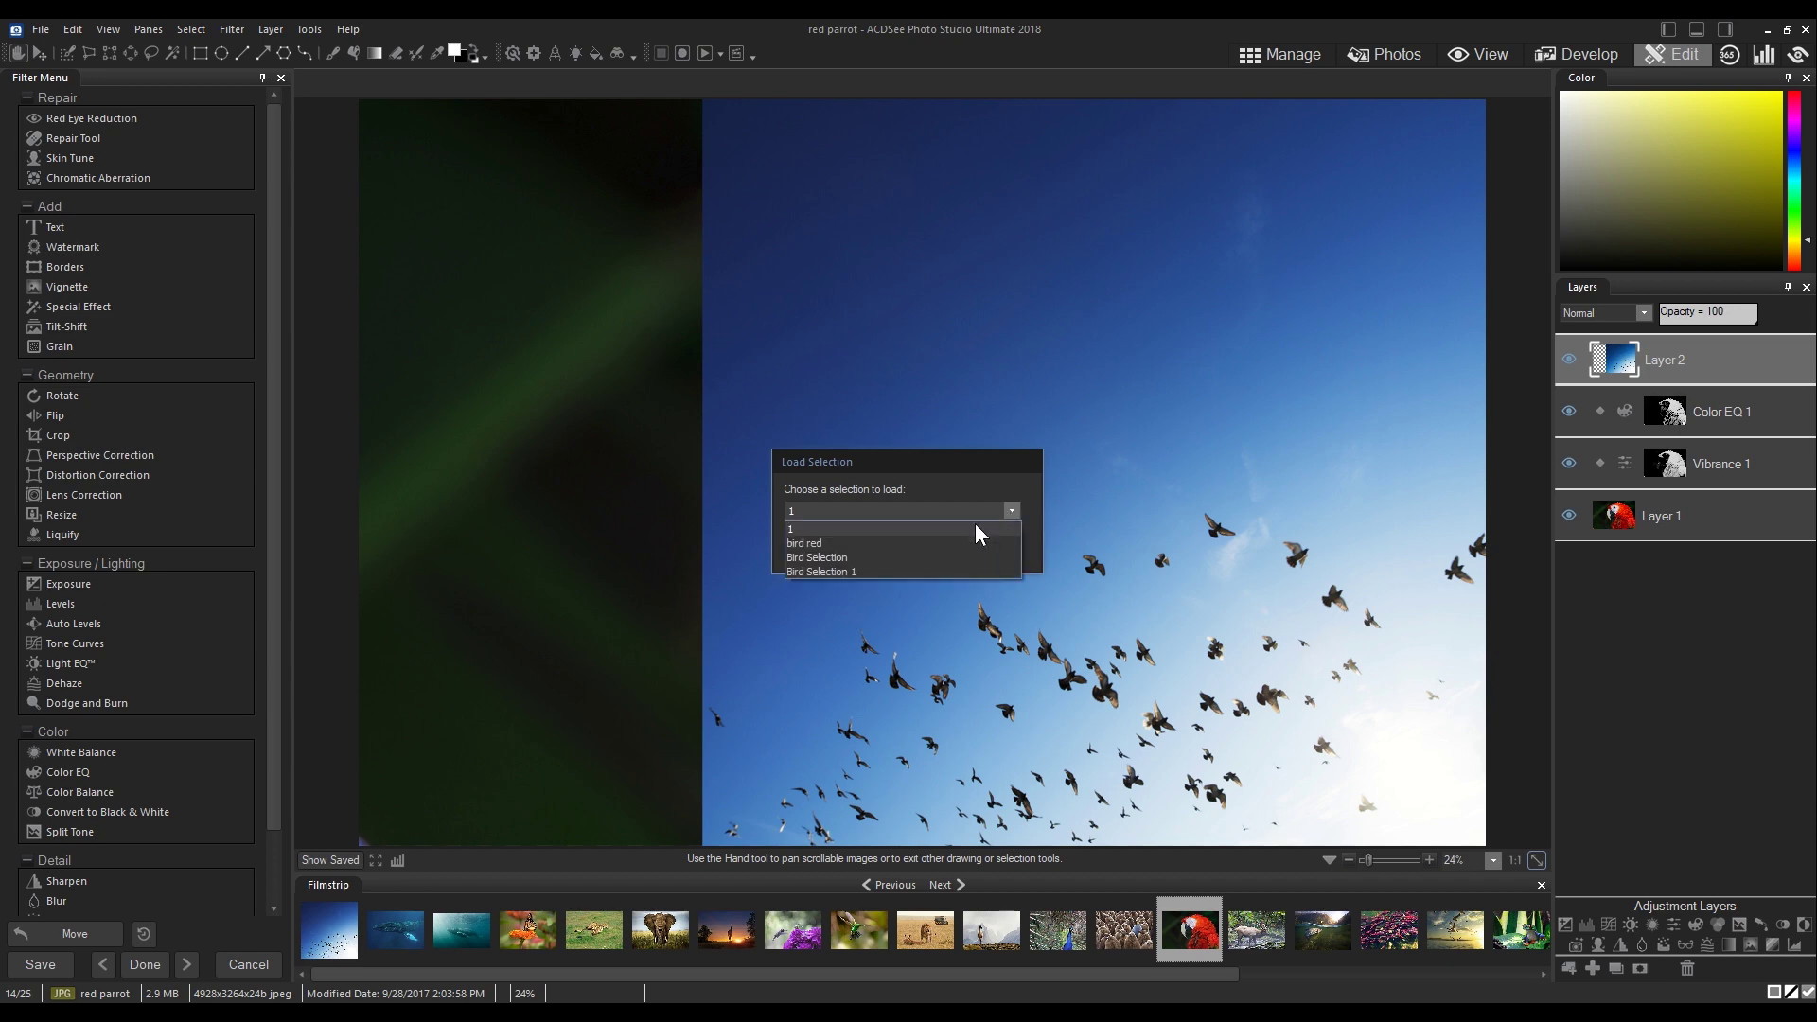
pyautogui.click(897, 556)
pyautogui.click(904, 542)
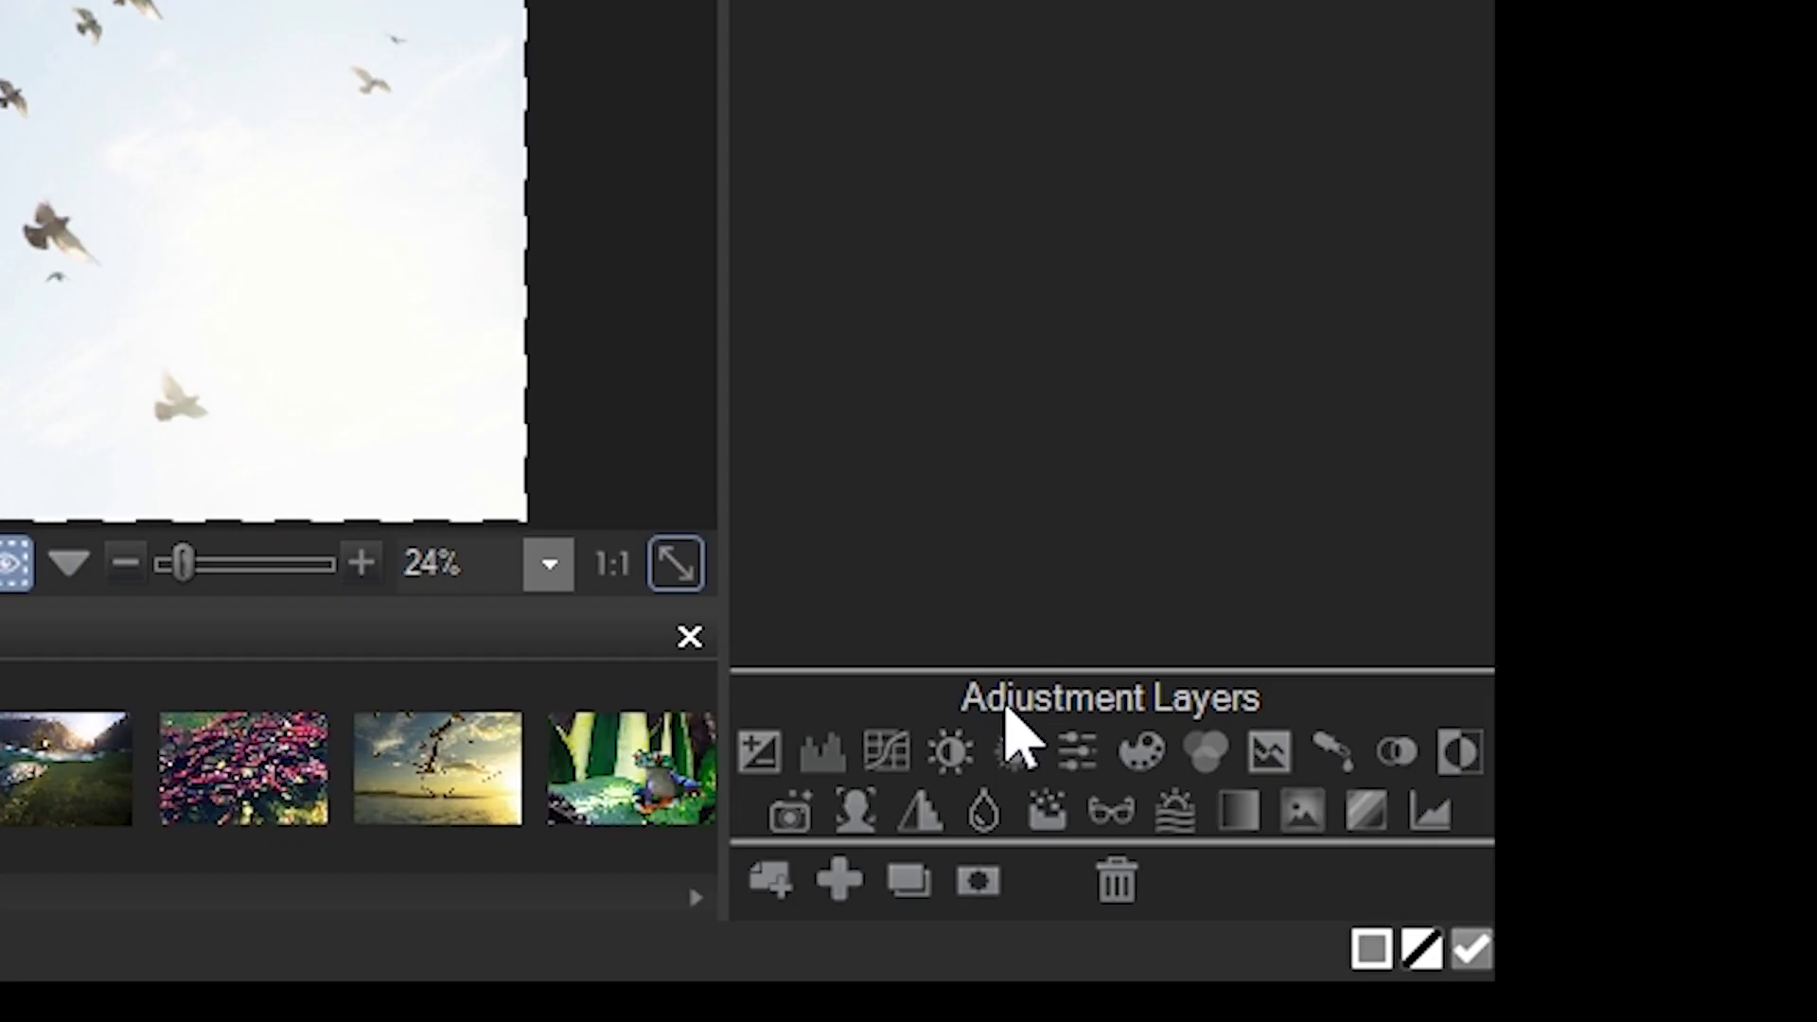
pyautogui.click(984, 880)
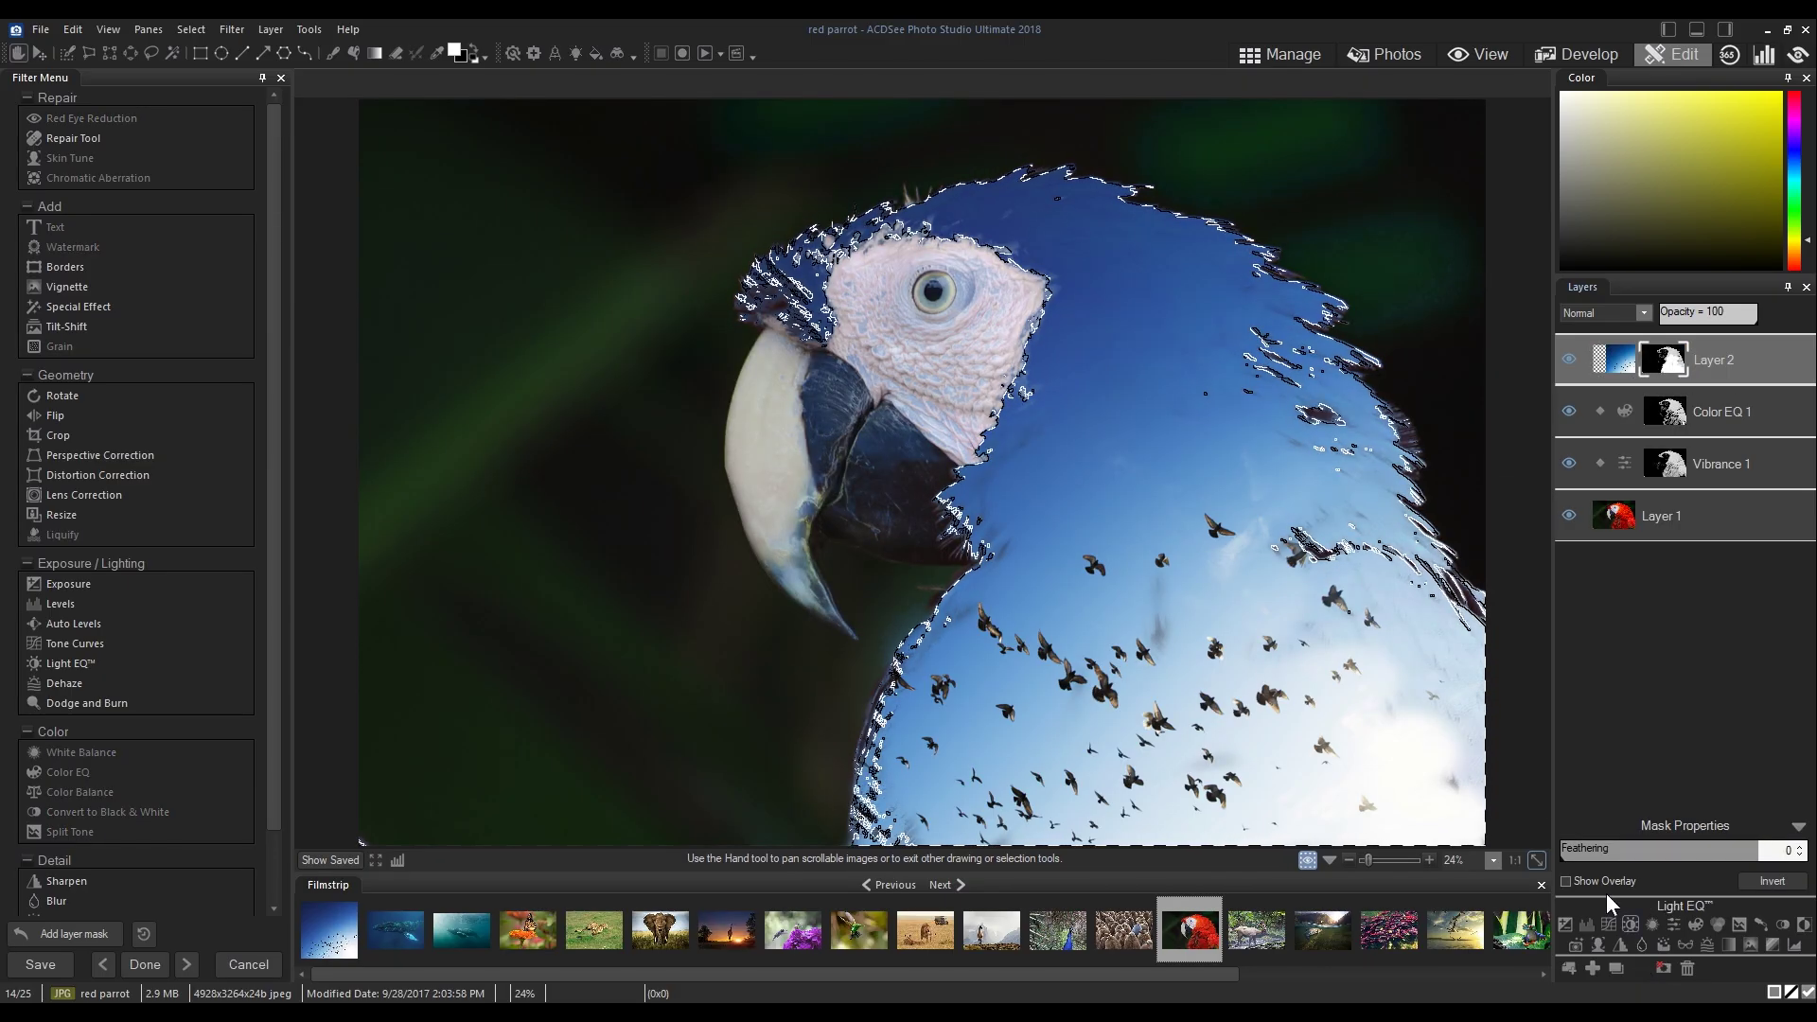
# Step: Clear the active selection and set the sky layer's blend mode to Hard light
pyautogui.click(192, 30)
pyautogui.click(206, 72)
pyautogui.click(1299, 201)
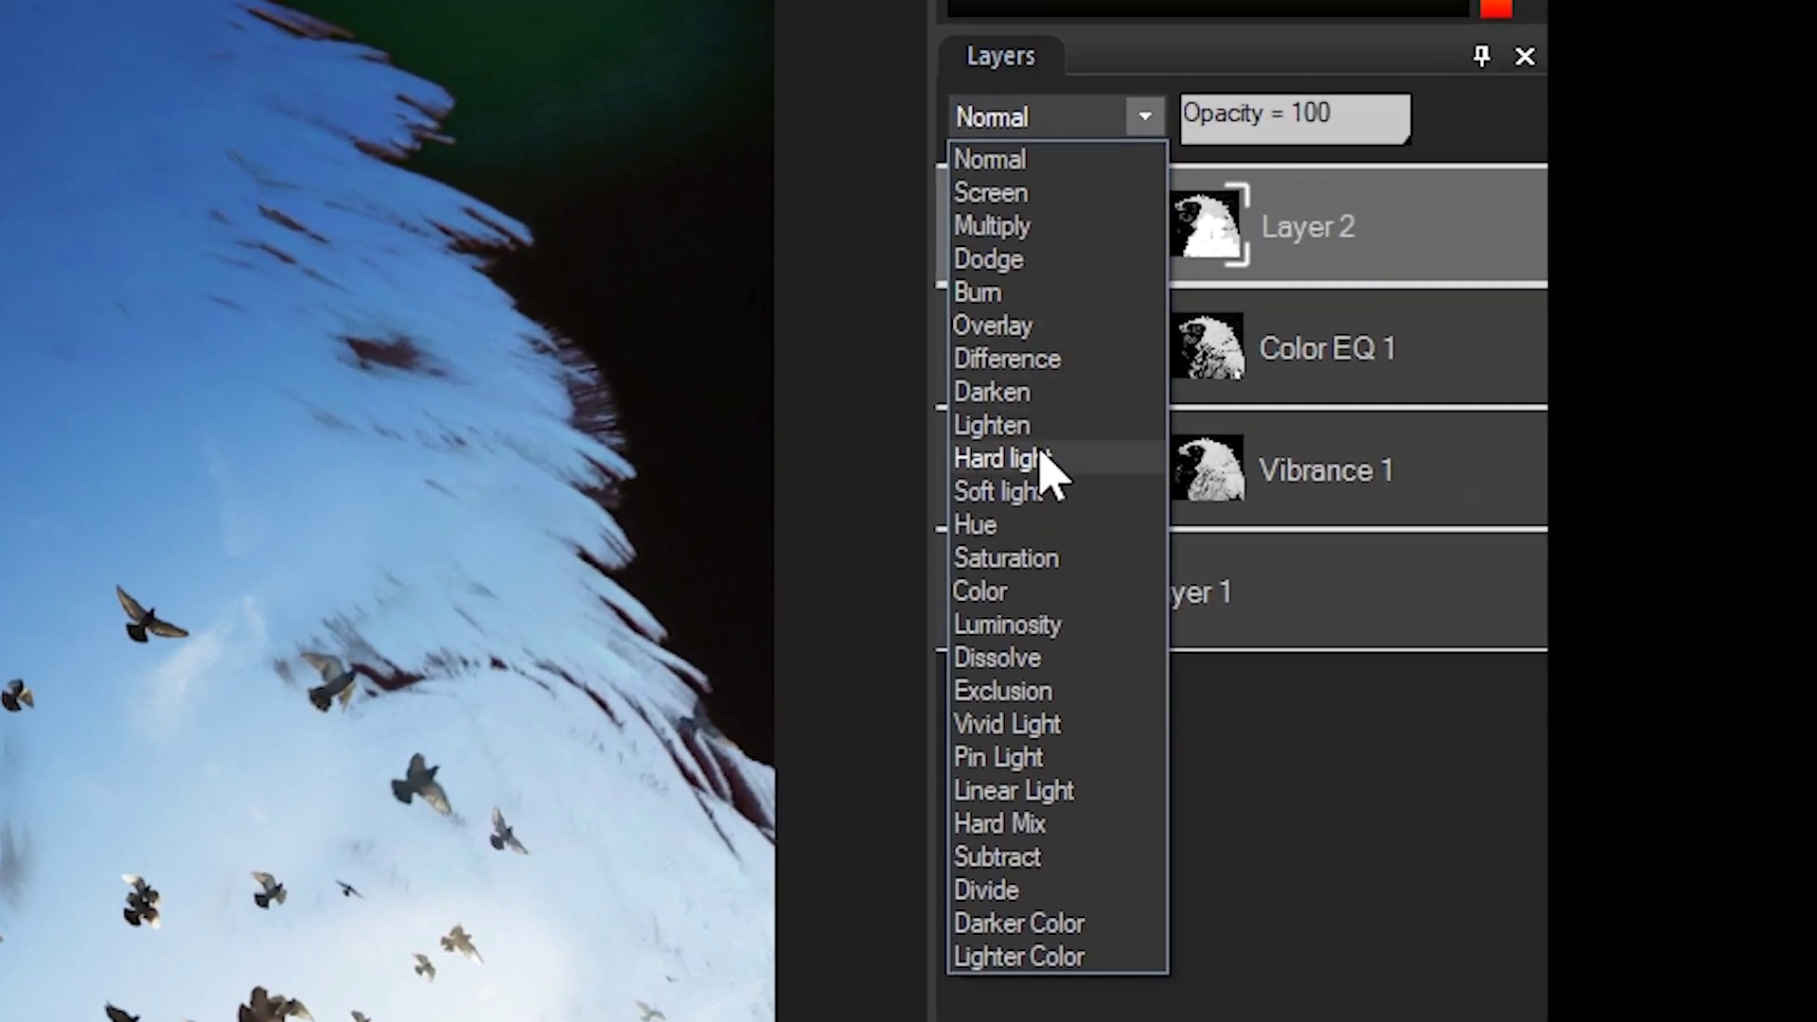
pyautogui.click(1313, 468)
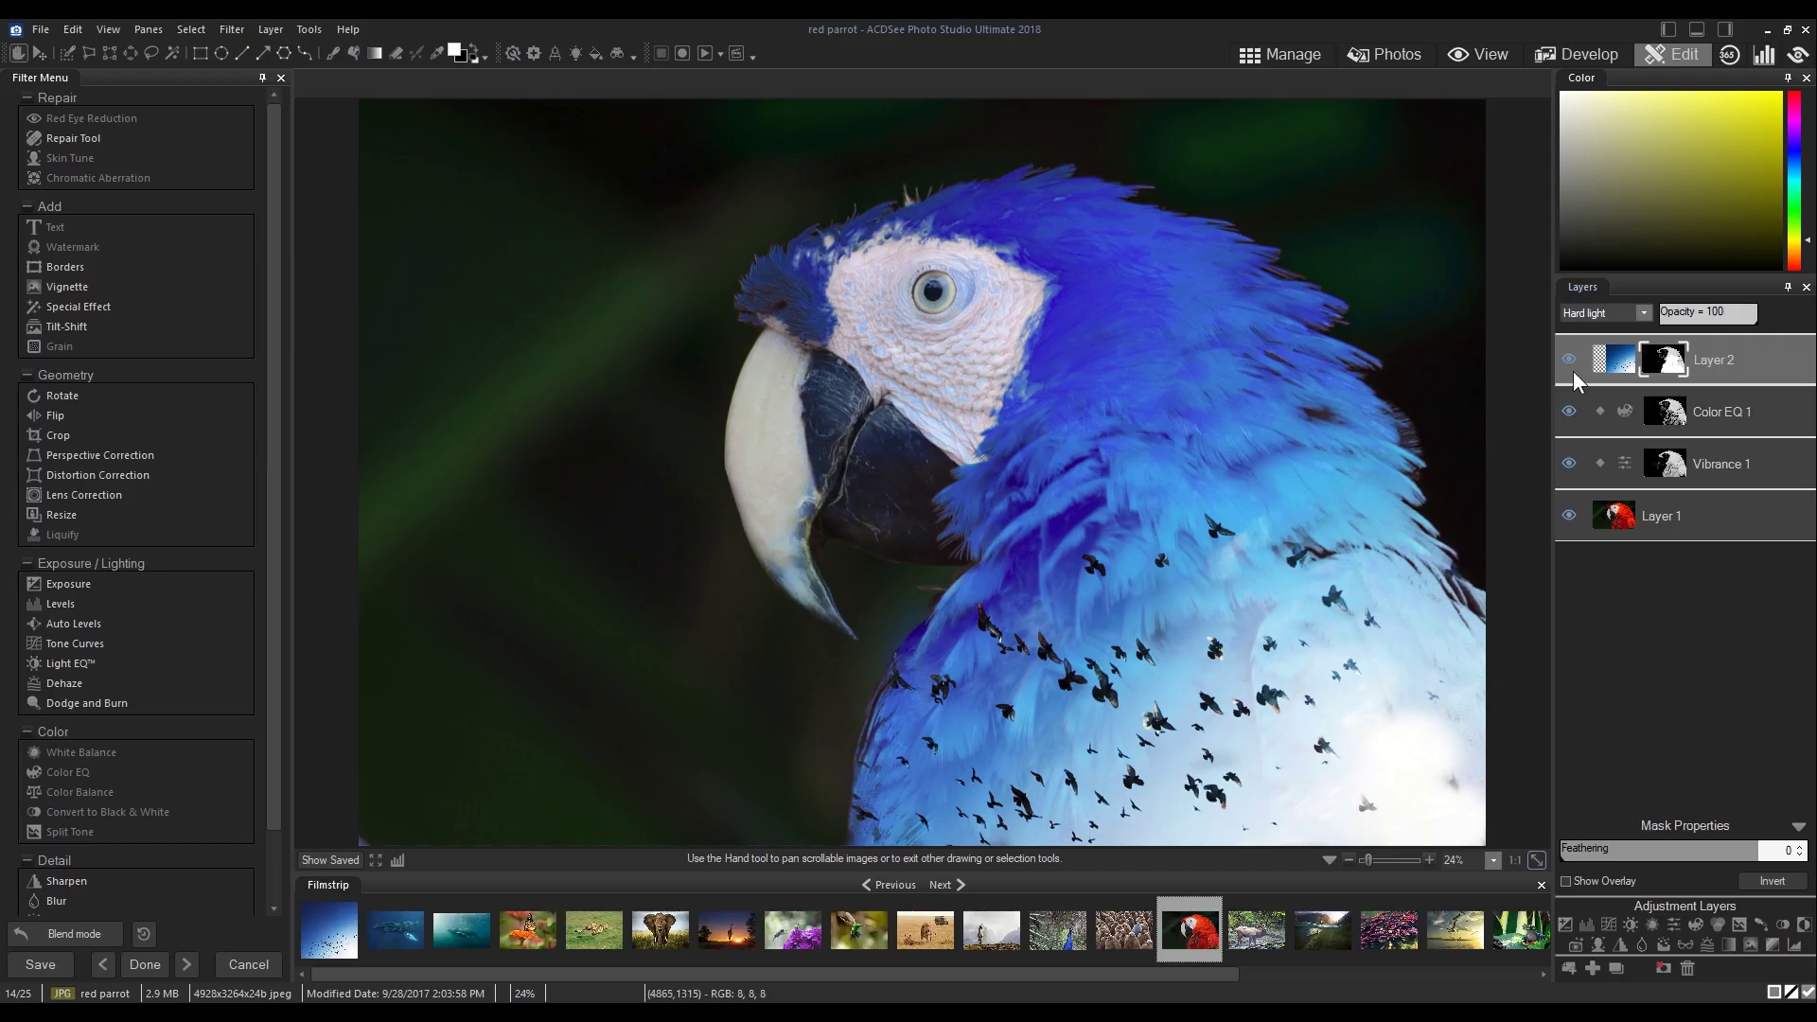
# Step: Brush black on the sky layer's mask over the parrot's face and beak, and switch the foreground color back to white
pyautogui.click(334, 55)
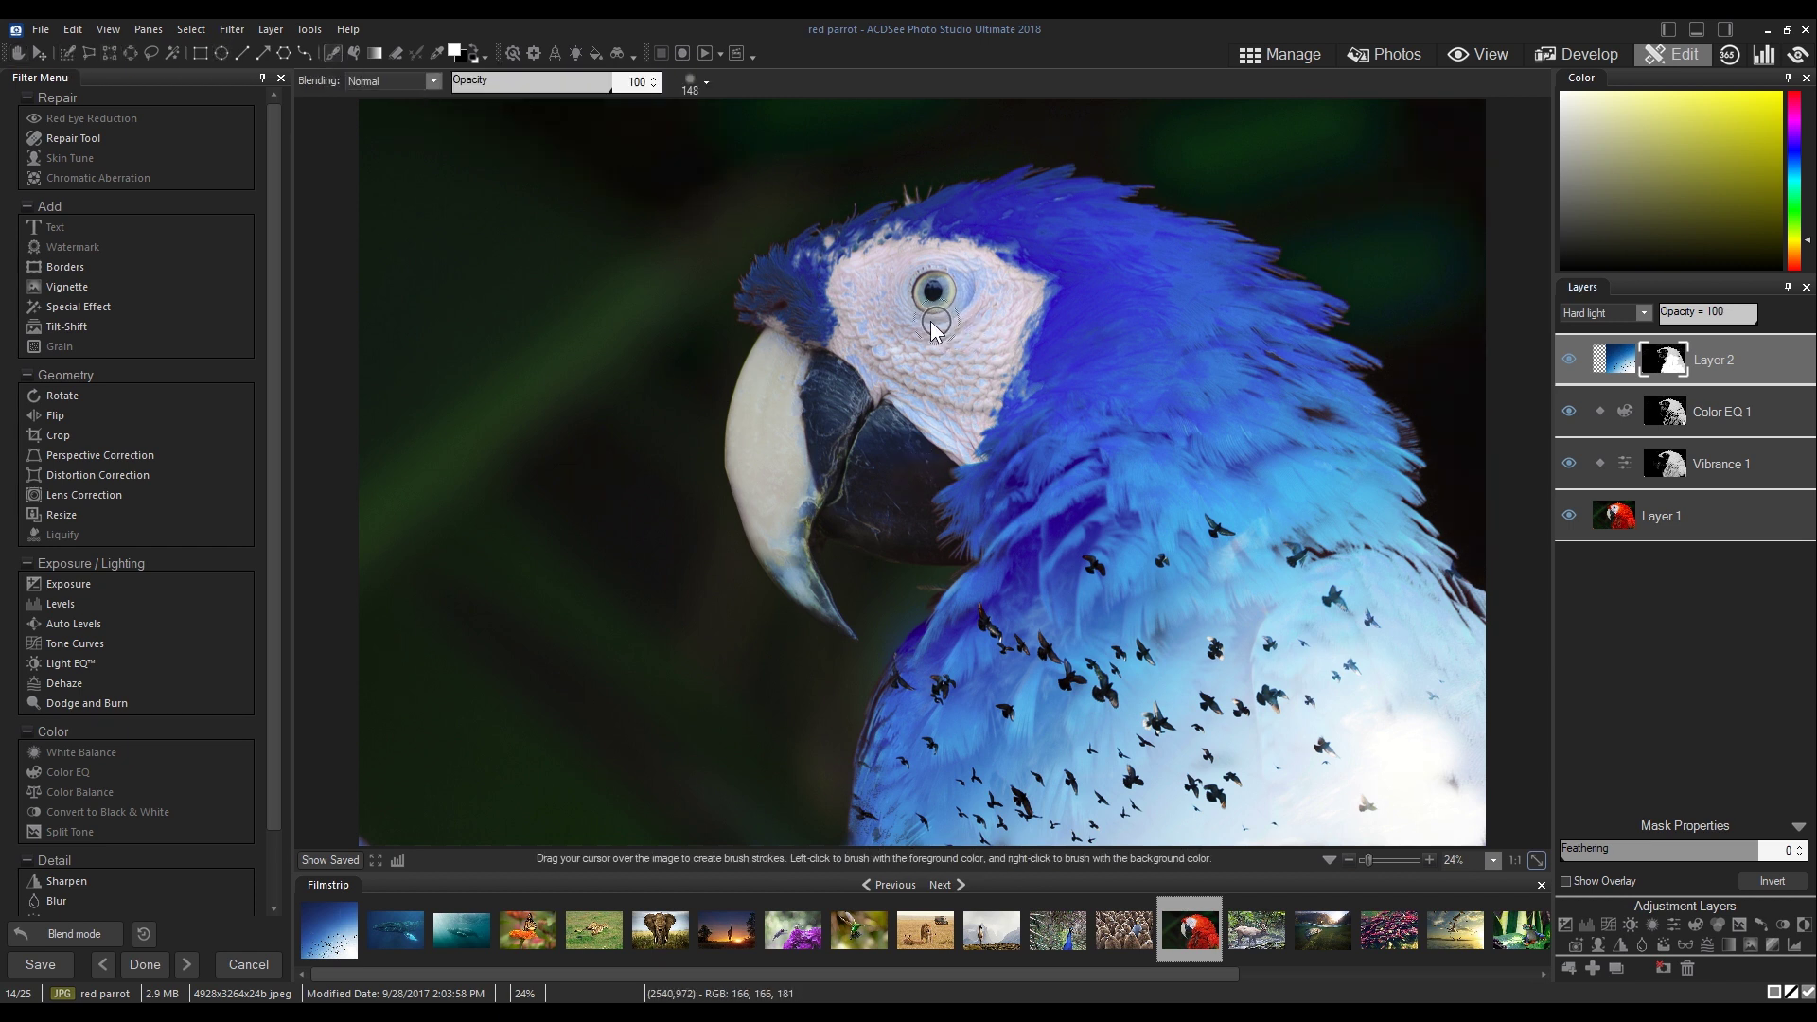
pyautogui.press('x')
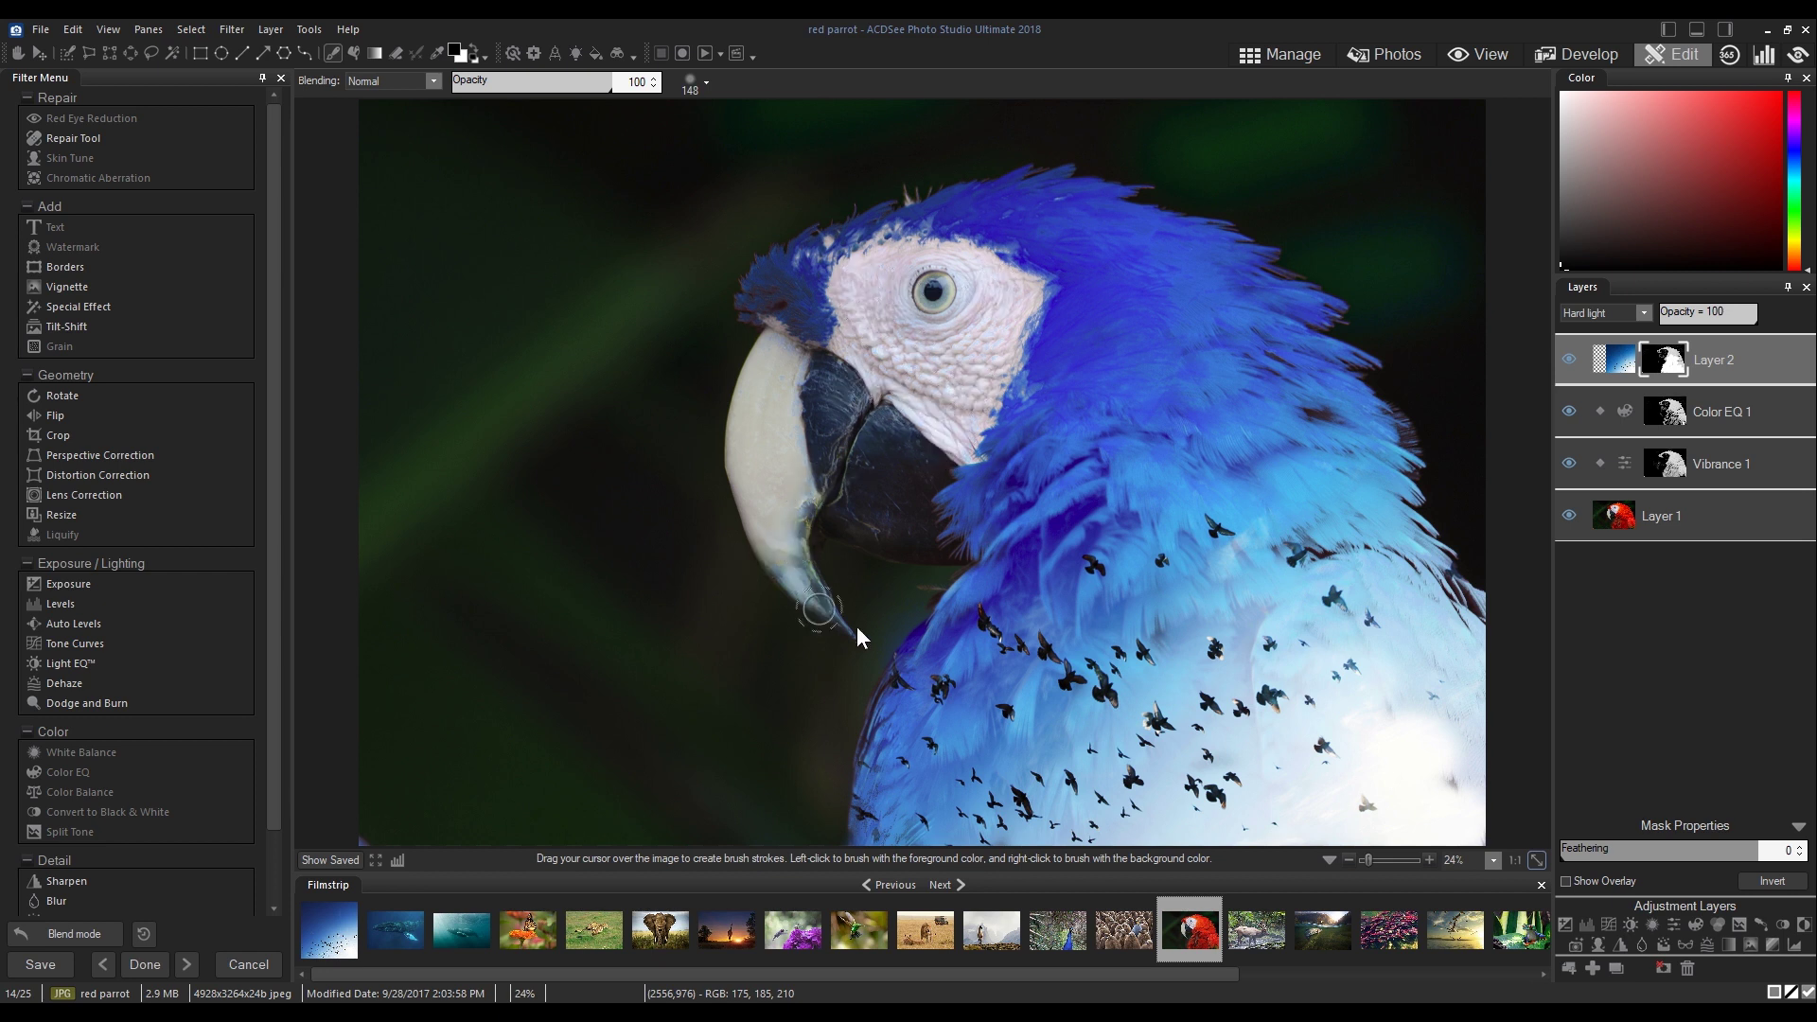
pyautogui.moveTo(856, 626)
pyautogui.mouseDown()
pyautogui.moveTo(812, 601)
pyautogui.moveTo(834, 521)
pyautogui.mouseUp()
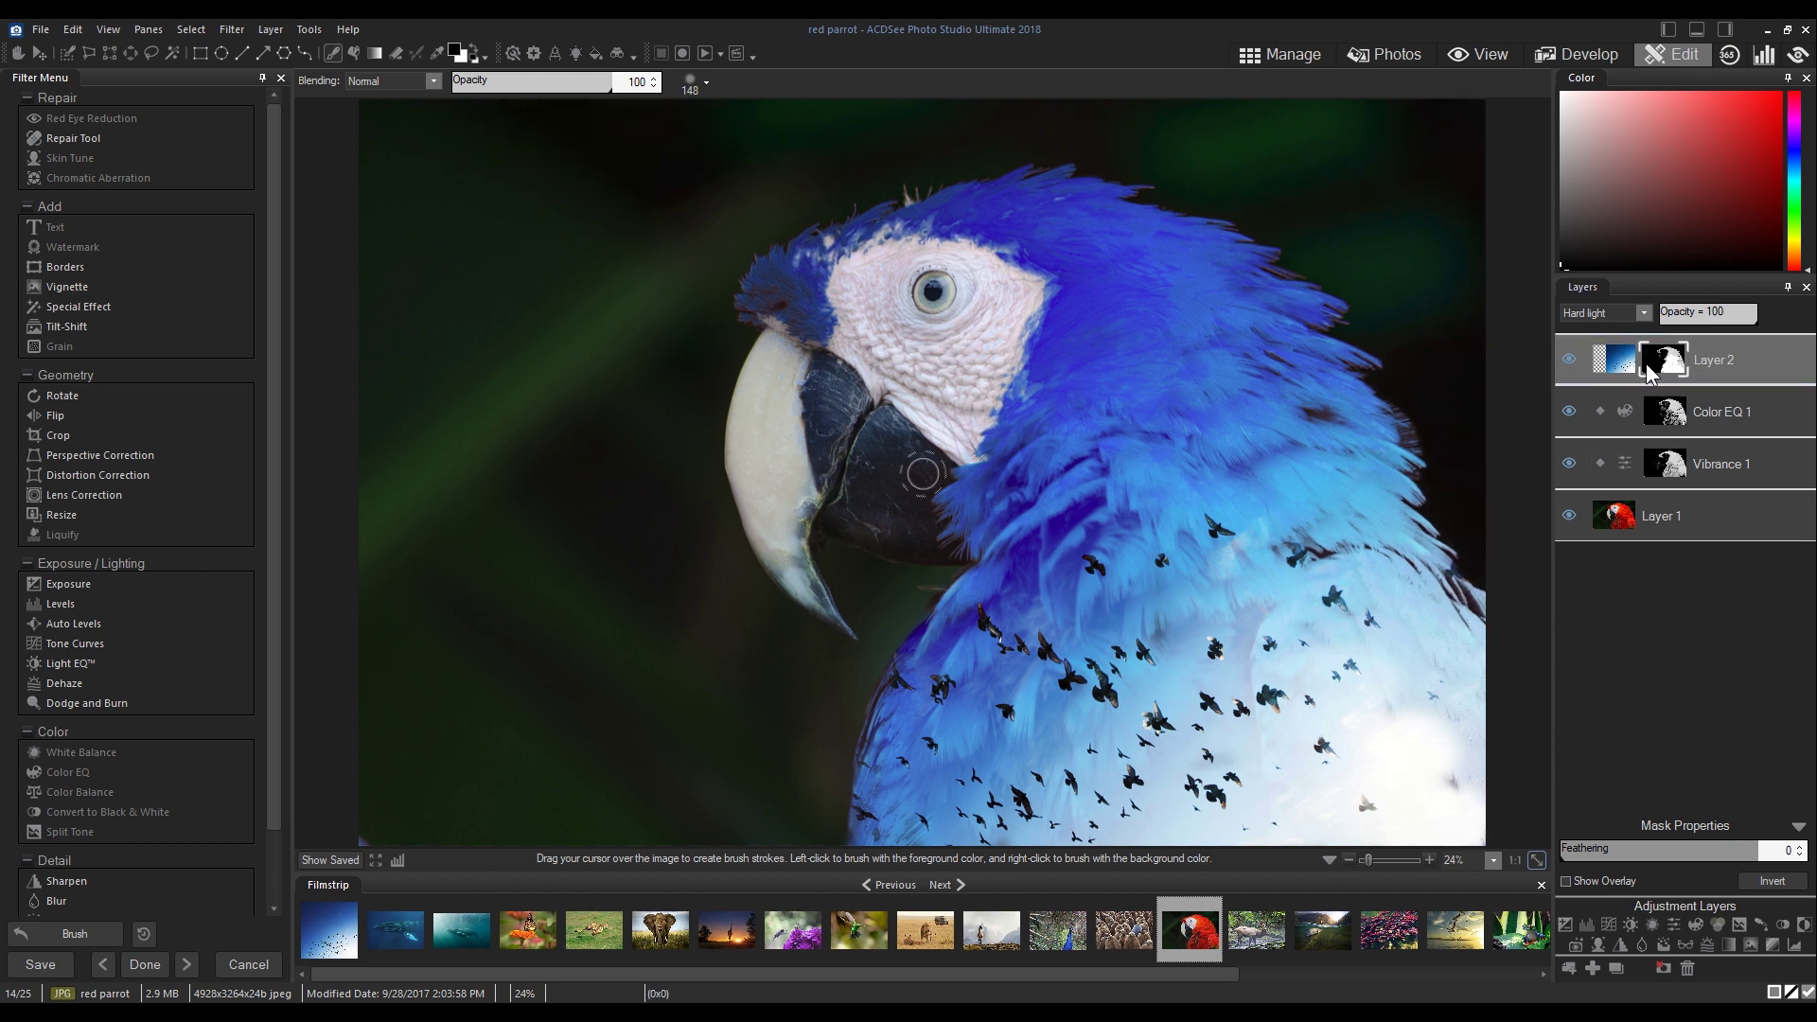
pyautogui.click(463, 52)
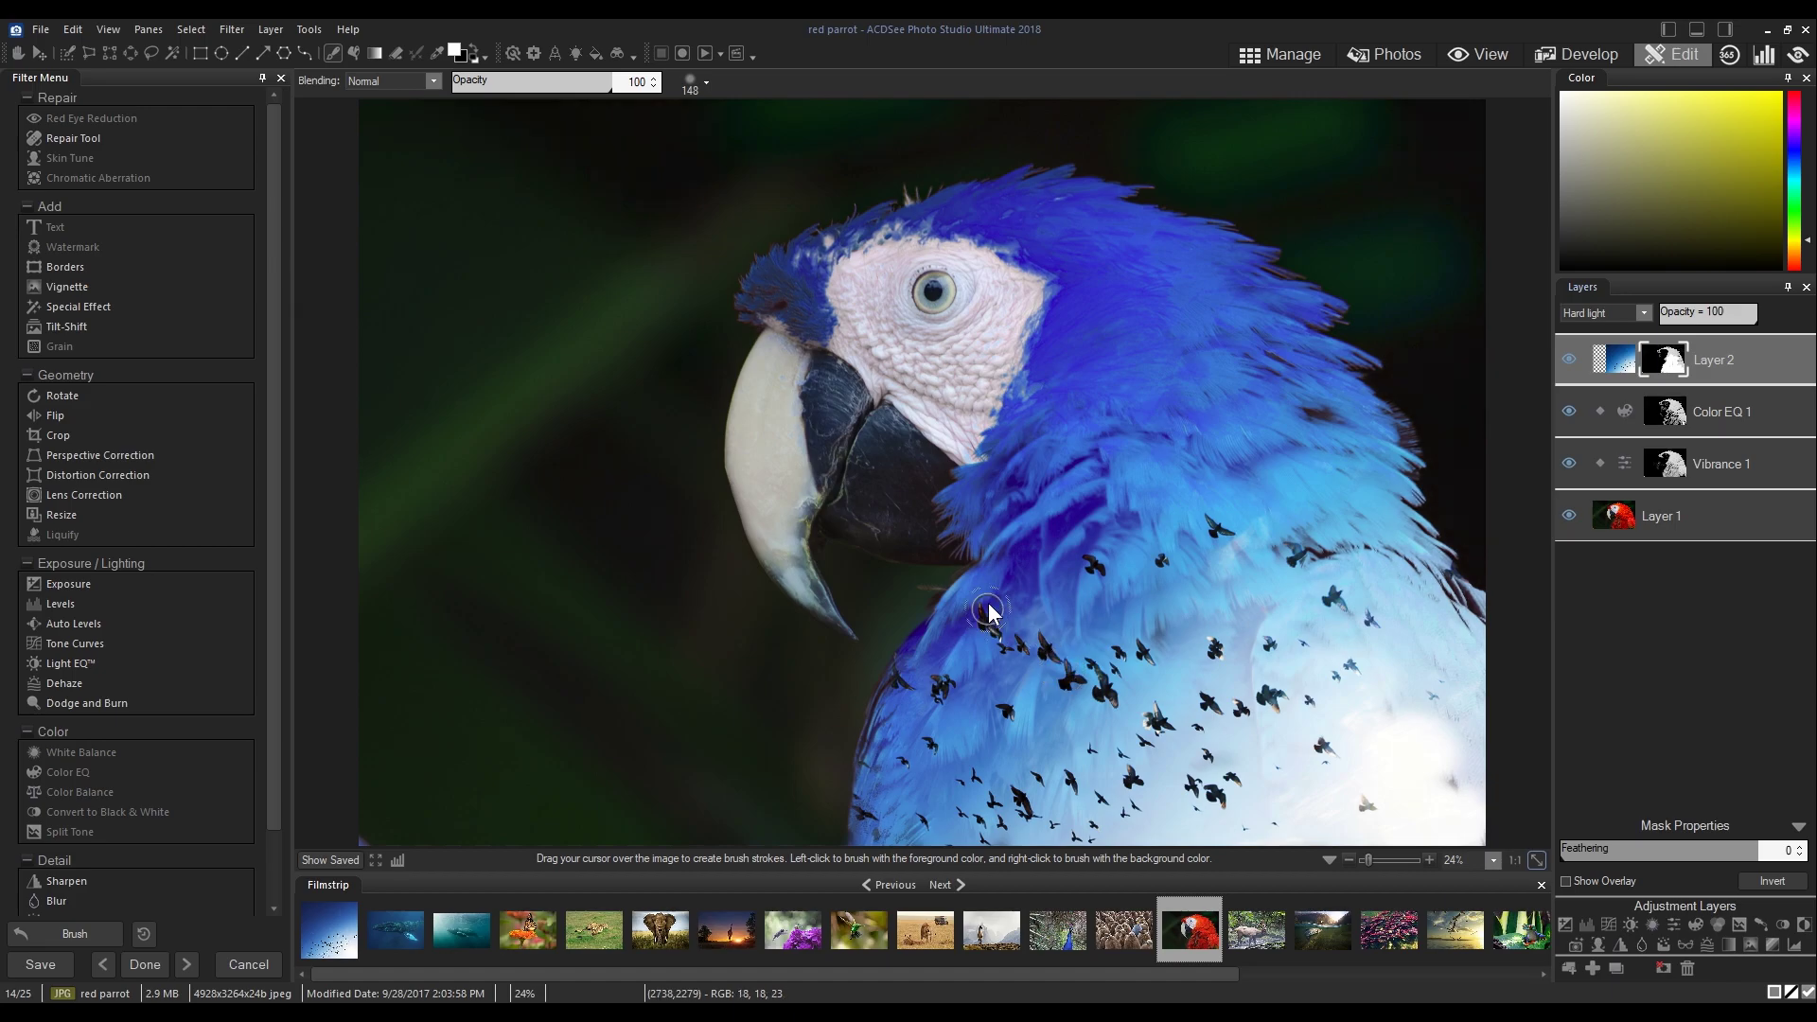